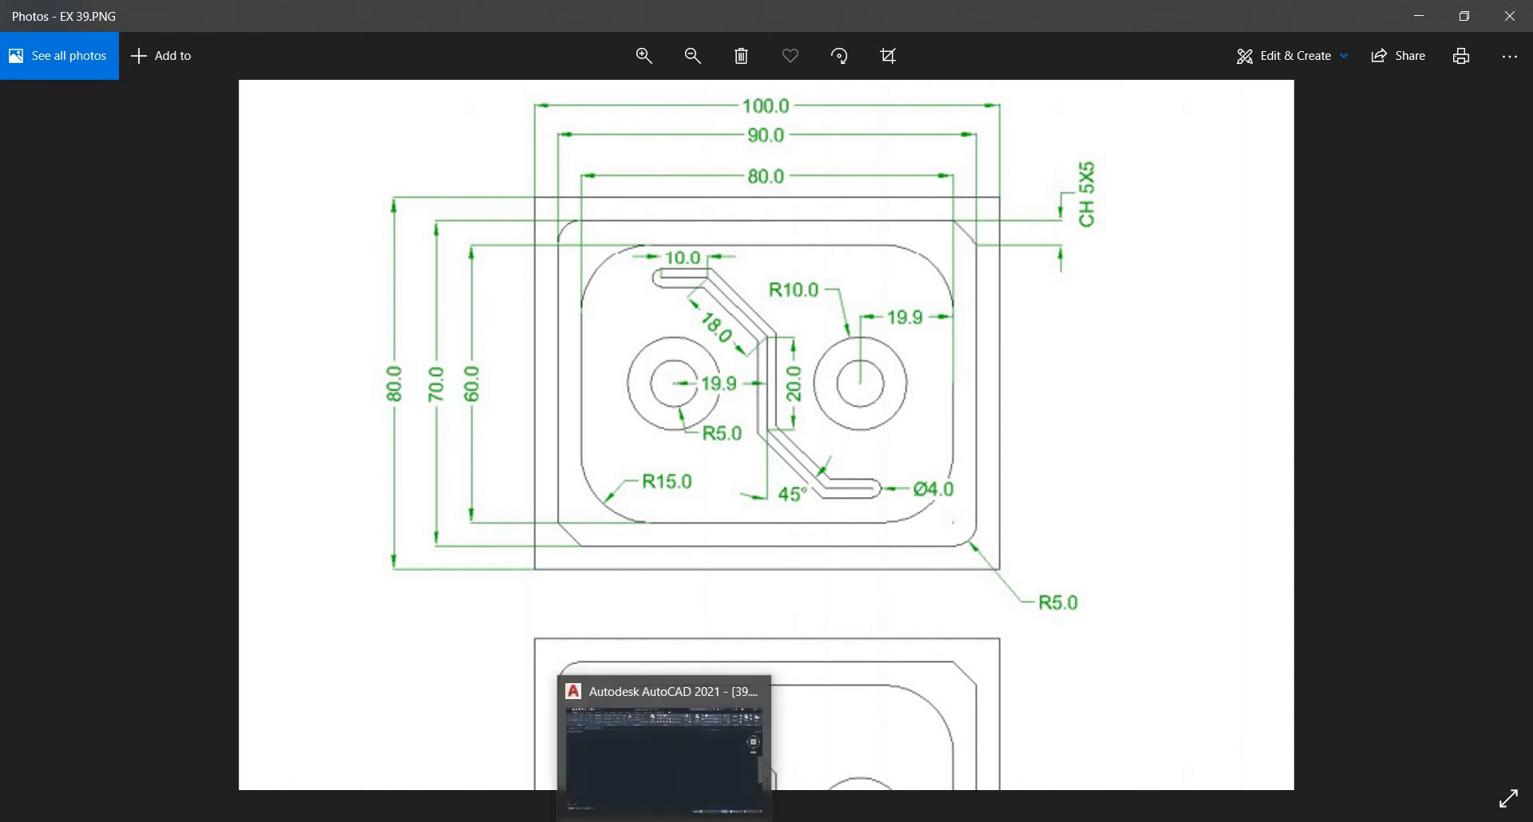
# - Switch to AutoCAD and check the EX 39 reference image for the outer rectangle's dimensions
pyautogui.click(687, 742)
pyautogui.press('Escape')
pyautogui.press('Escape')
pyautogui.press('Escape')
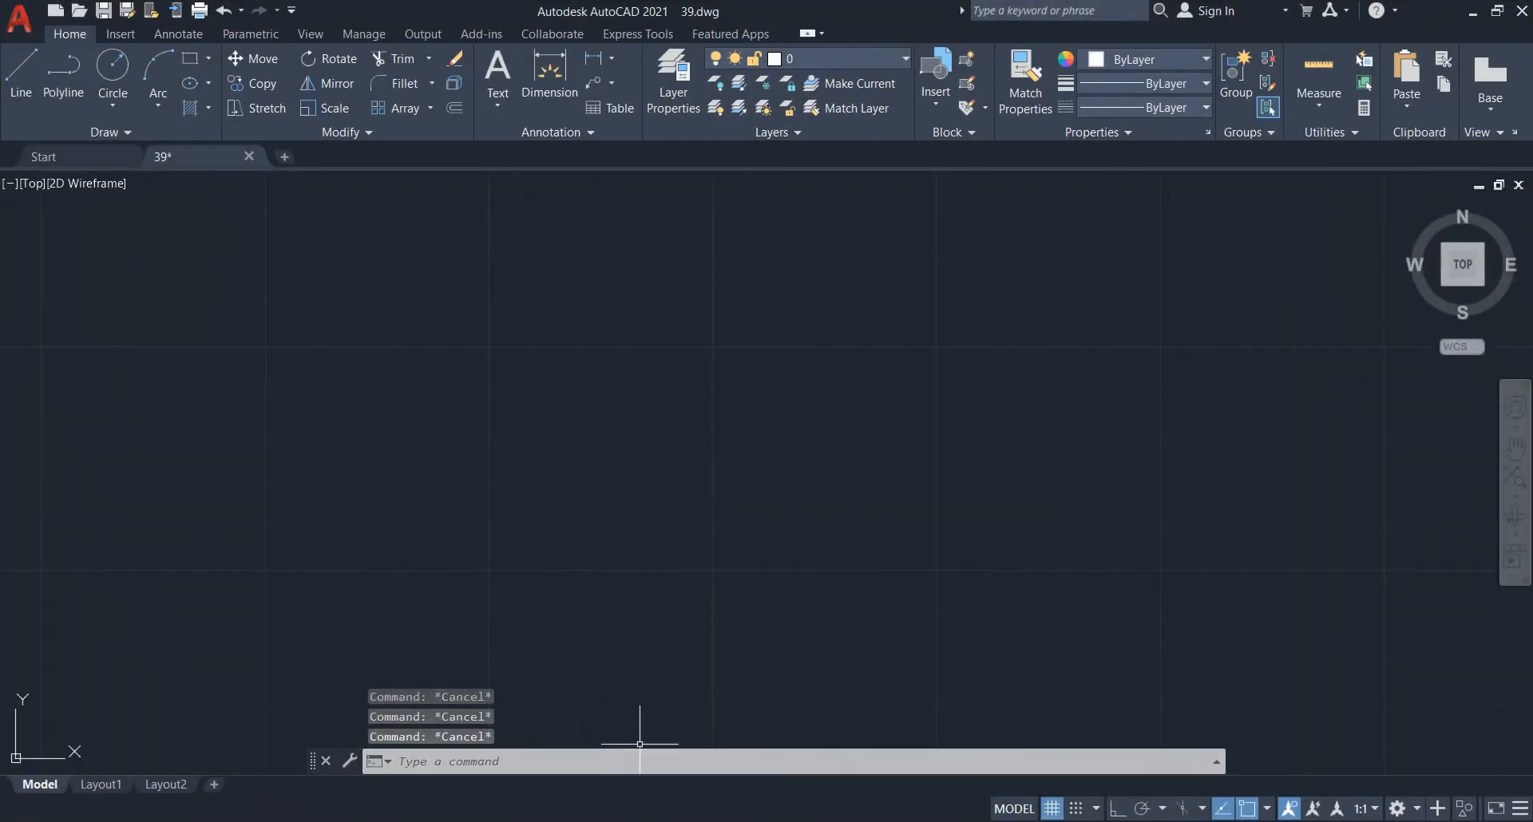
pyautogui.hotkey('alt', 'Tab')
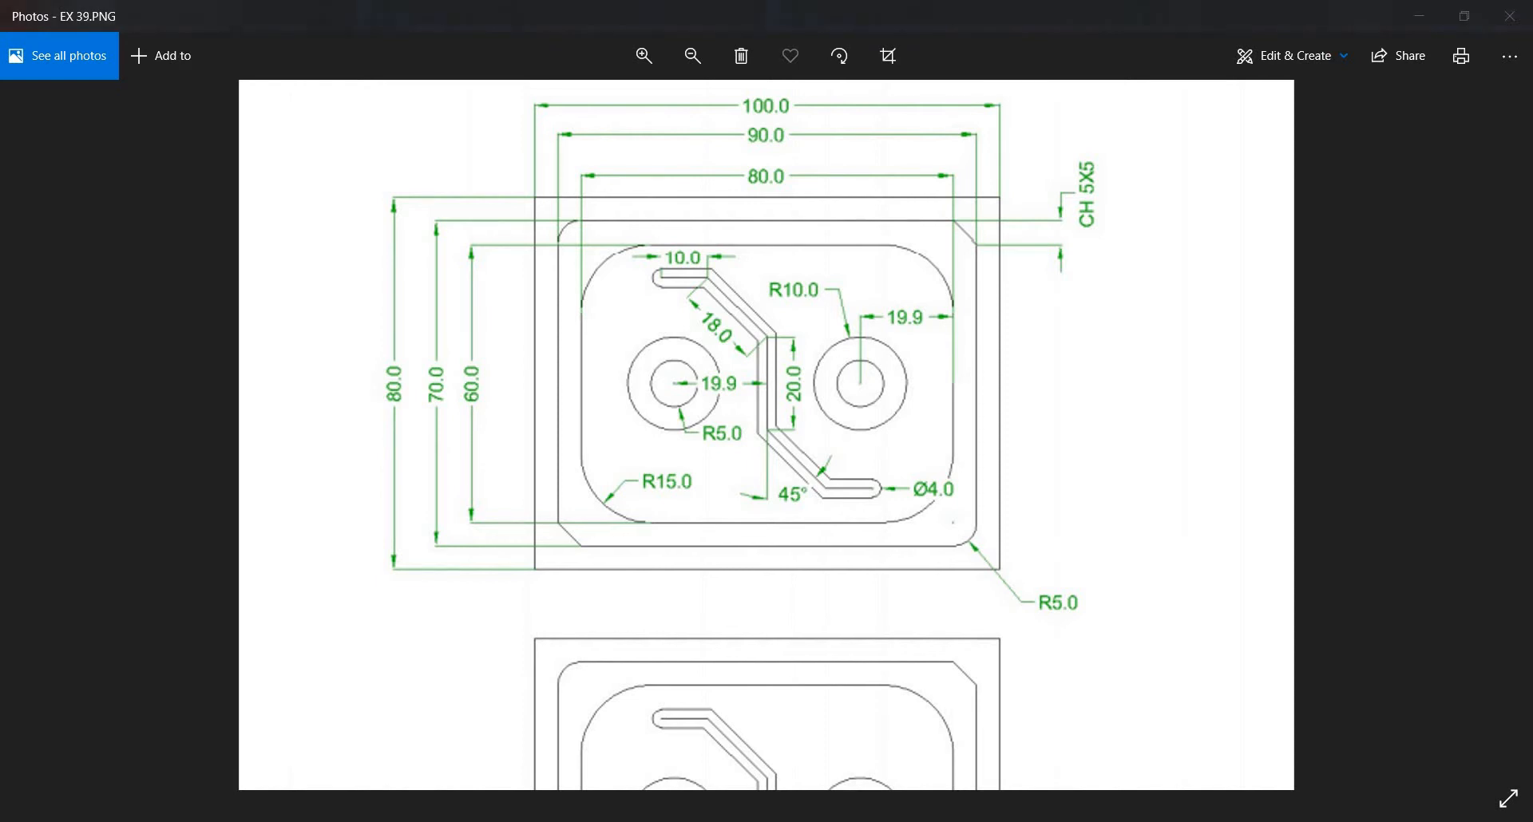
pyautogui.hotkey('alt', 'Tab')
# - Draw the outer rectangle 100 wide and 80 high
pyautogui.write('rec')
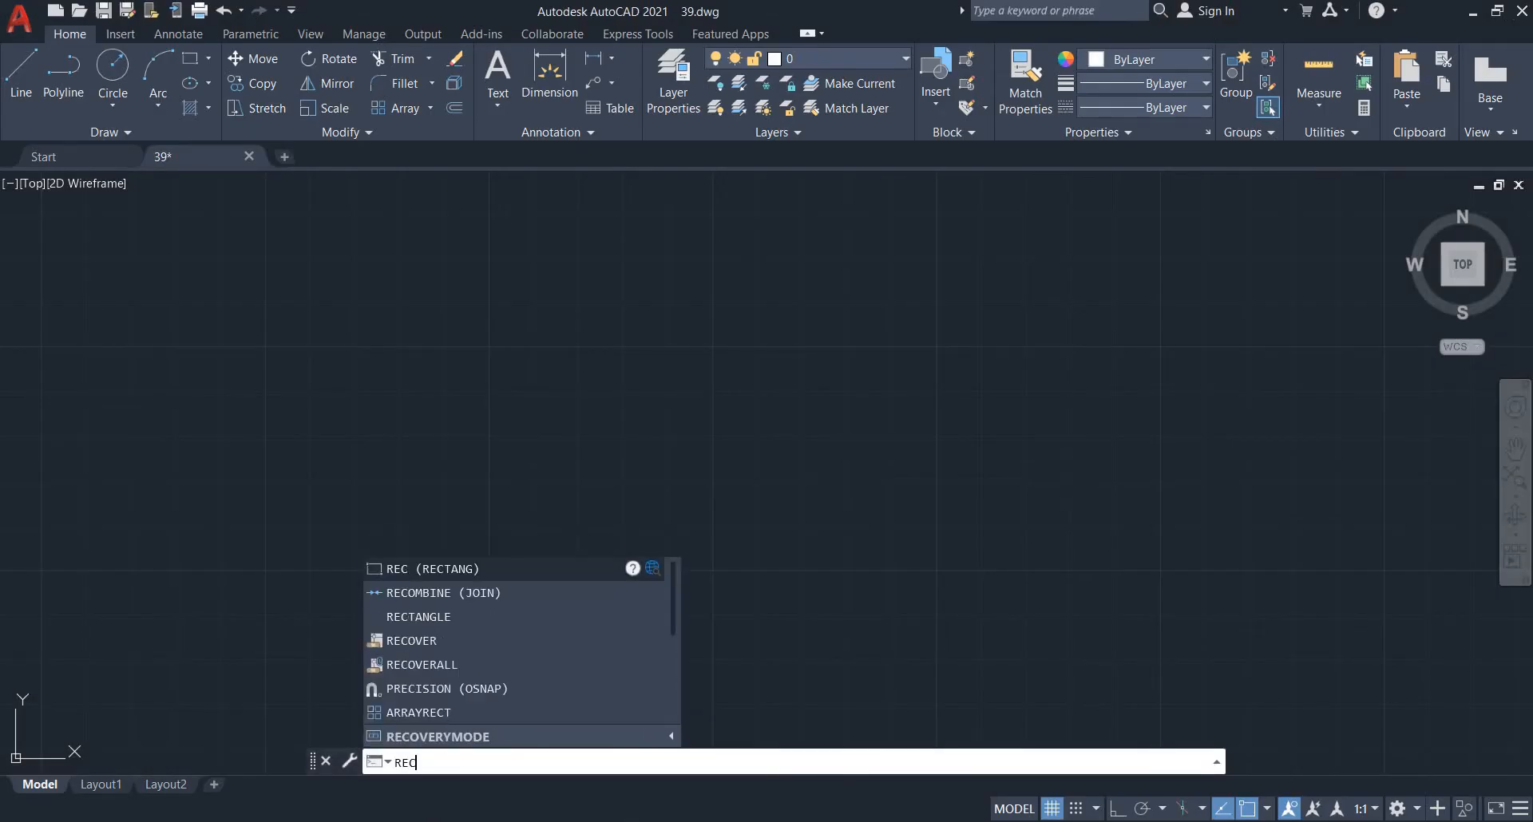
pyautogui.press('Return')
pyautogui.click(521, 325)
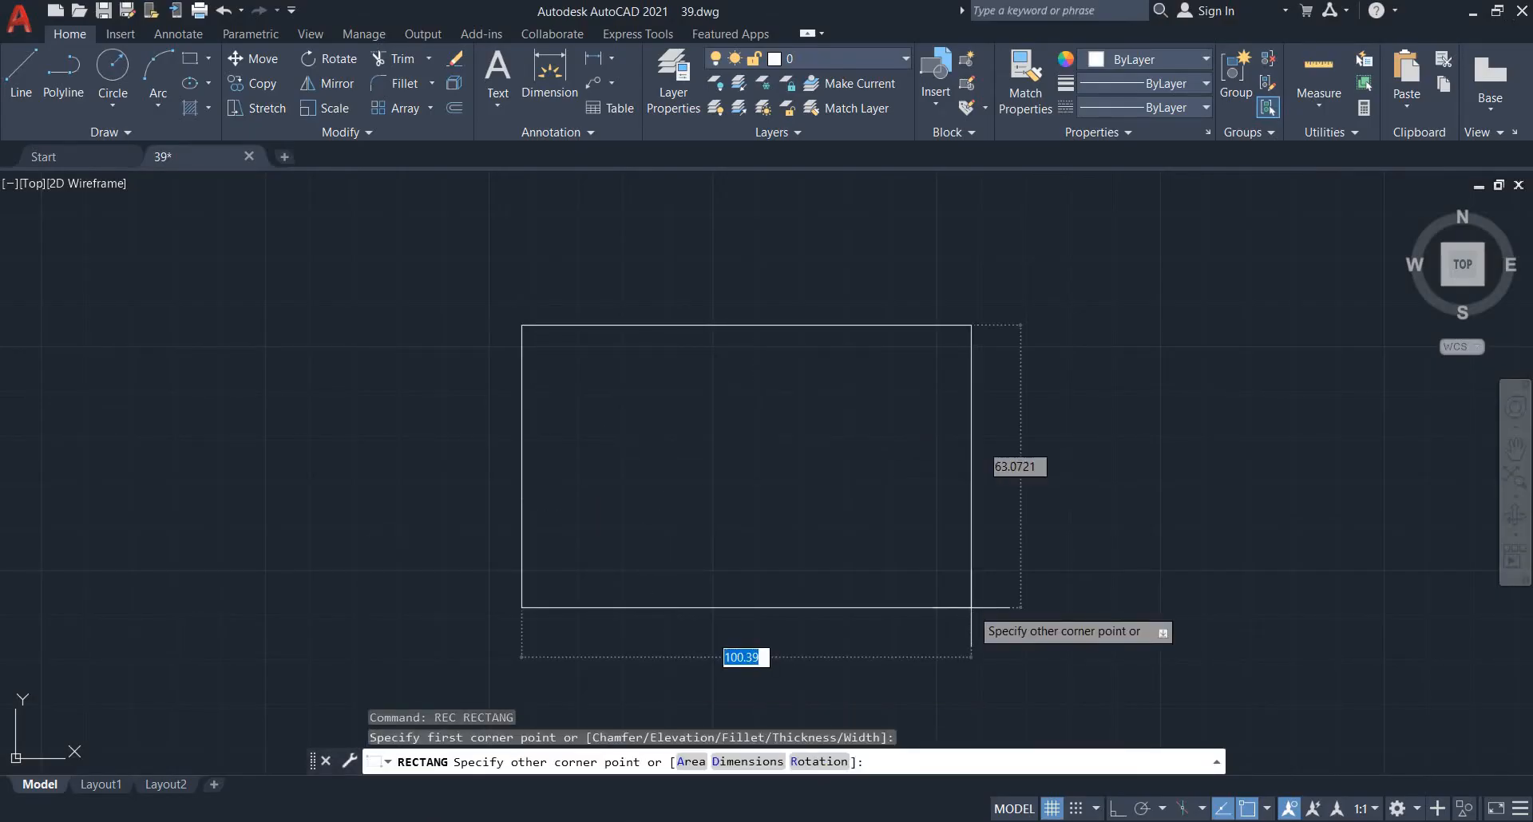
pyautogui.write('100')
pyautogui.press('Tab')
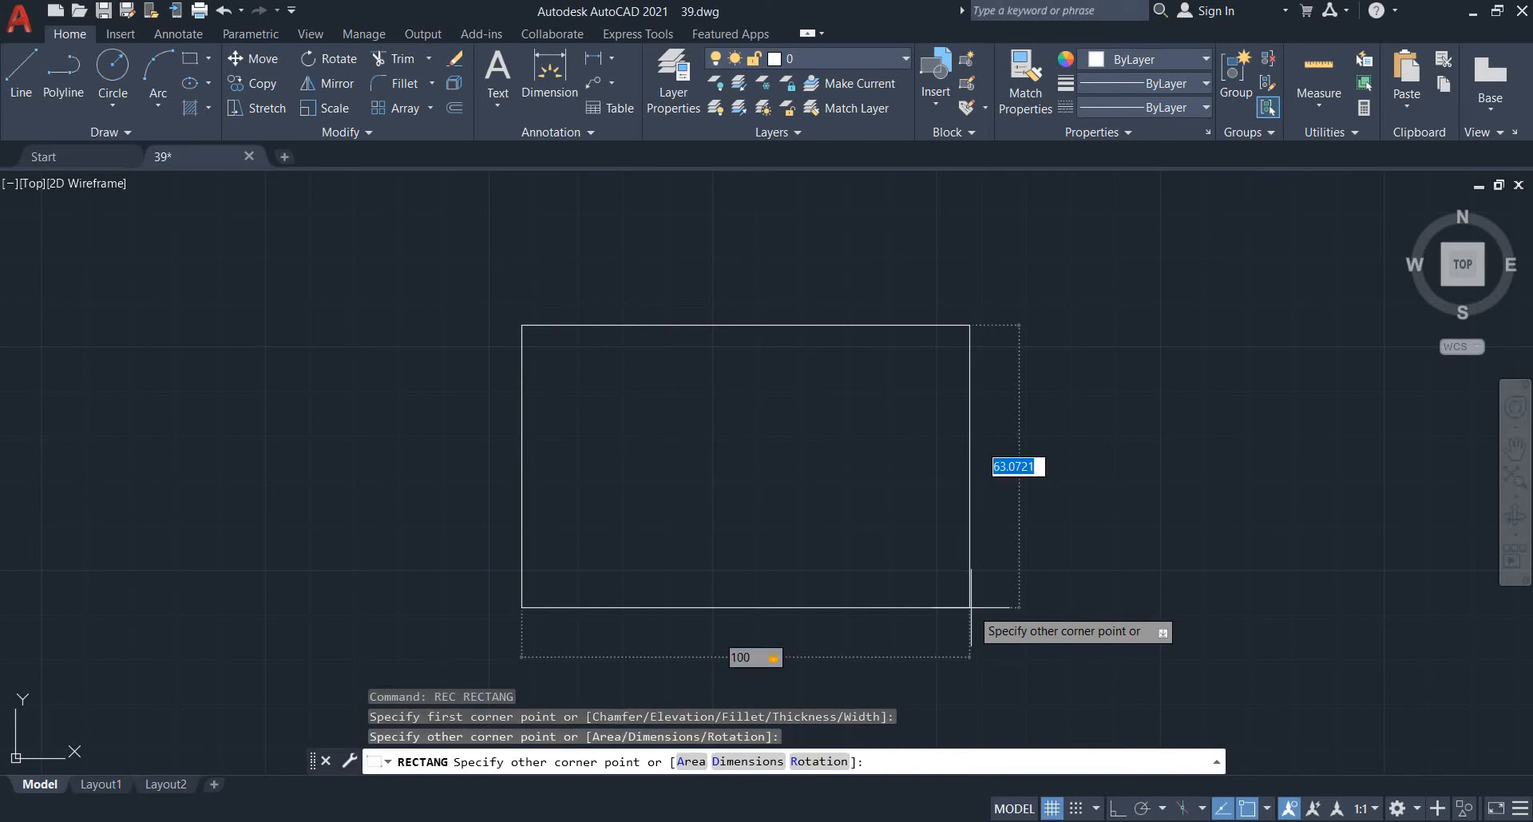
pyautogui.write('80')
pyautogui.press('Return')
pyautogui.press('Escape')
pyautogui.press('Escape')
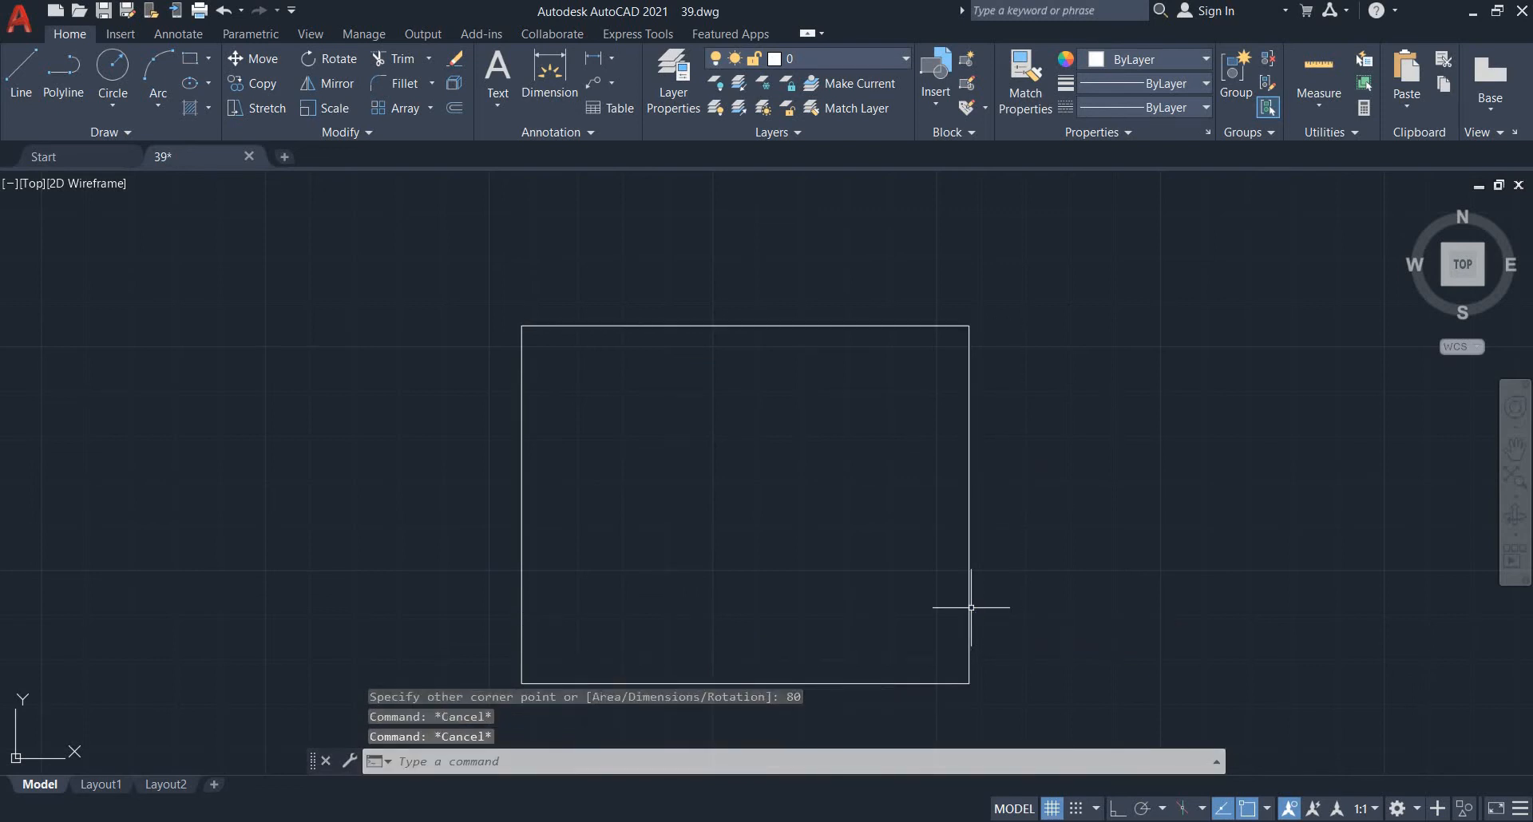
# - Zoom to the drawing extents and check the EX 39 reference image for the sizes of the inner rectangles
pyautogui.write('z')
pyautogui.press('Return')
pyautogui.write('e')
pyautogui.press('Return')
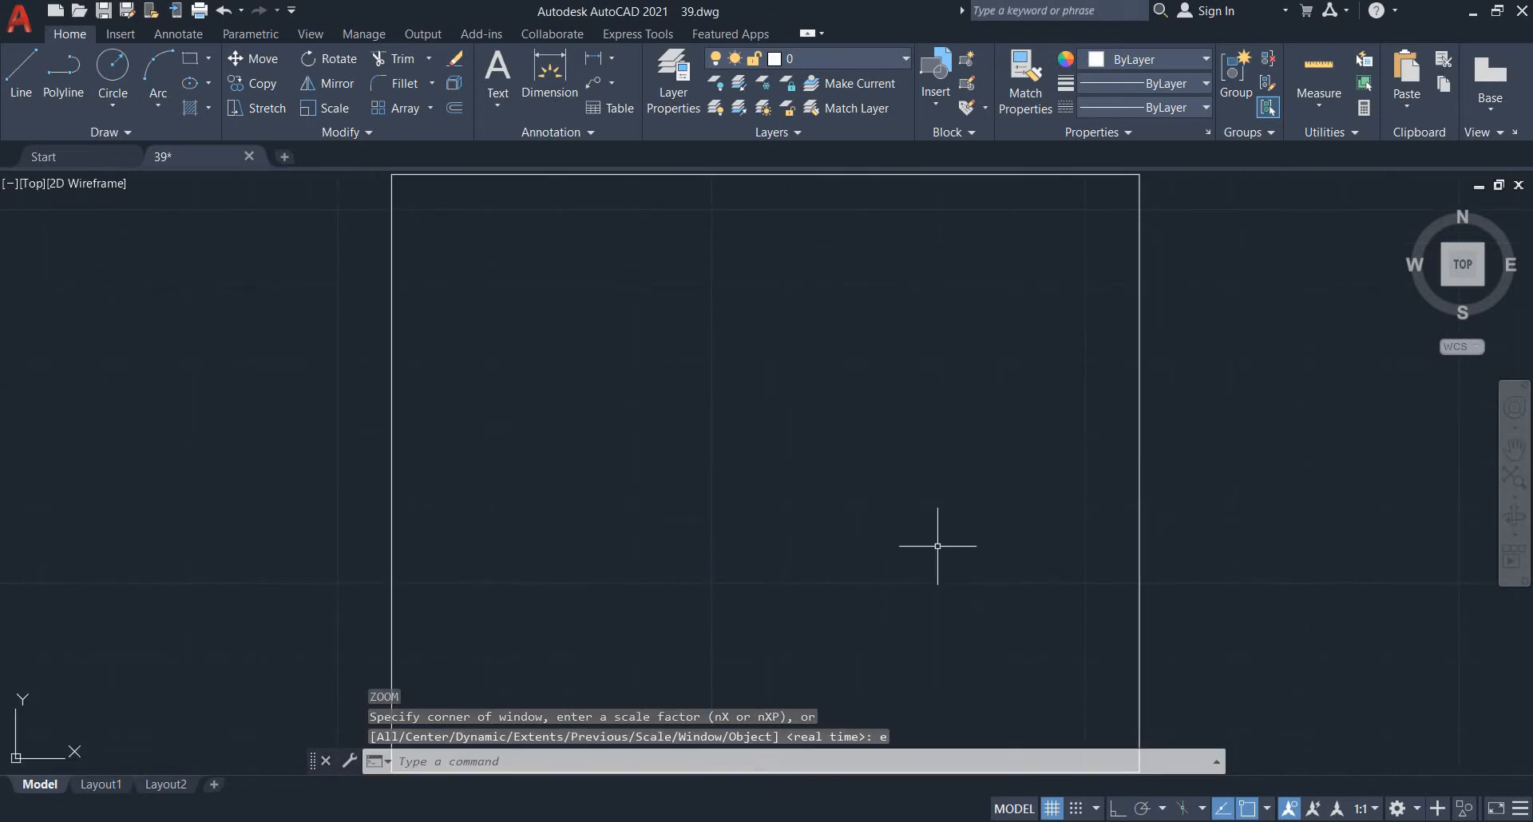
pyautogui.hotkey('alt', 'Tab')
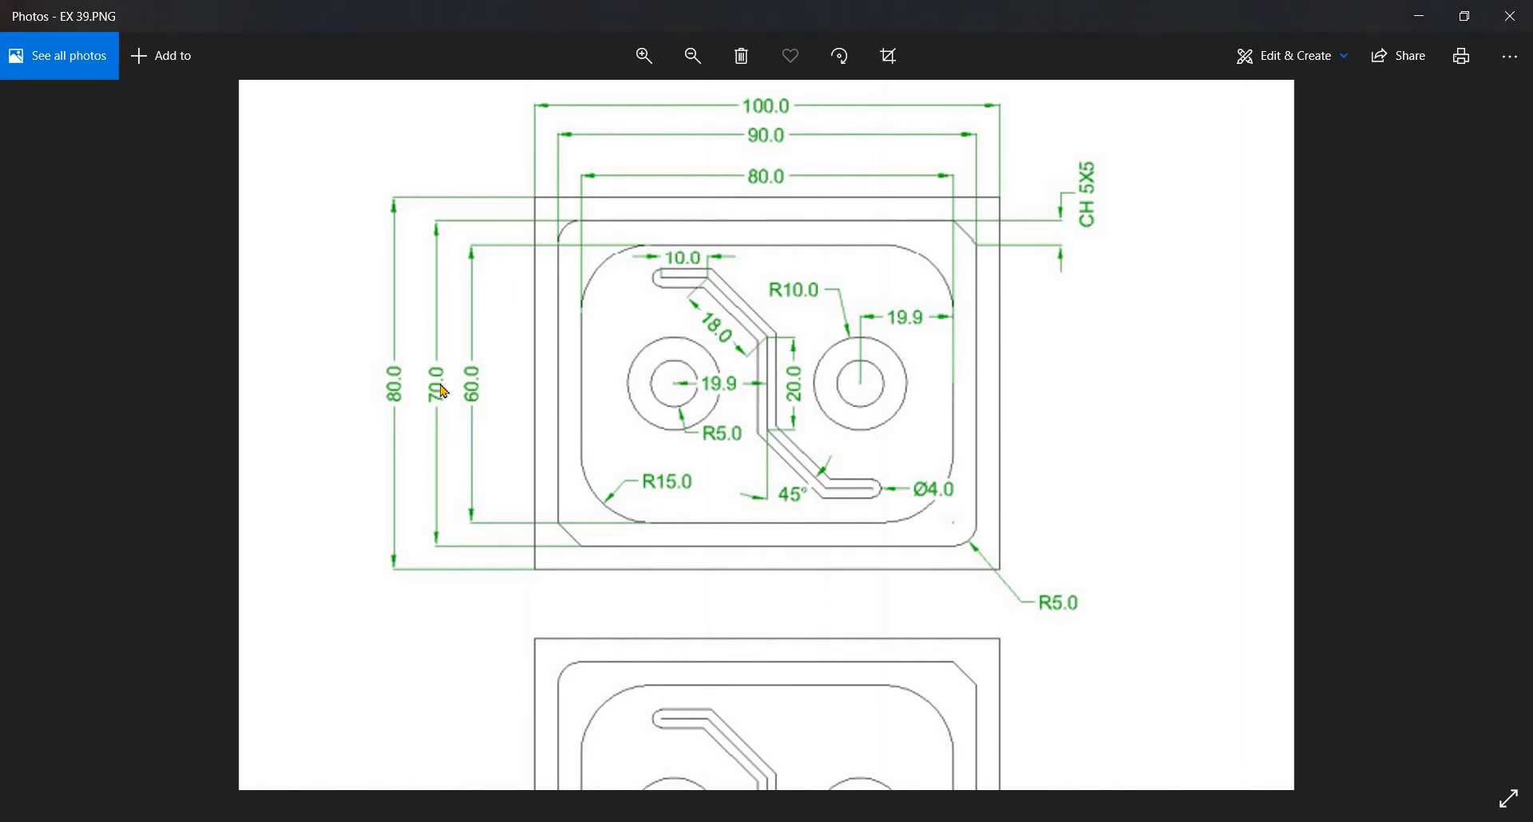
pyautogui.click(1419, 16)
pyautogui.press('Escape')
pyautogui.press('Escape')
pyautogui.press('Escape')
# - Offset the outer rectangle inward by 5
pyautogui.write('o')
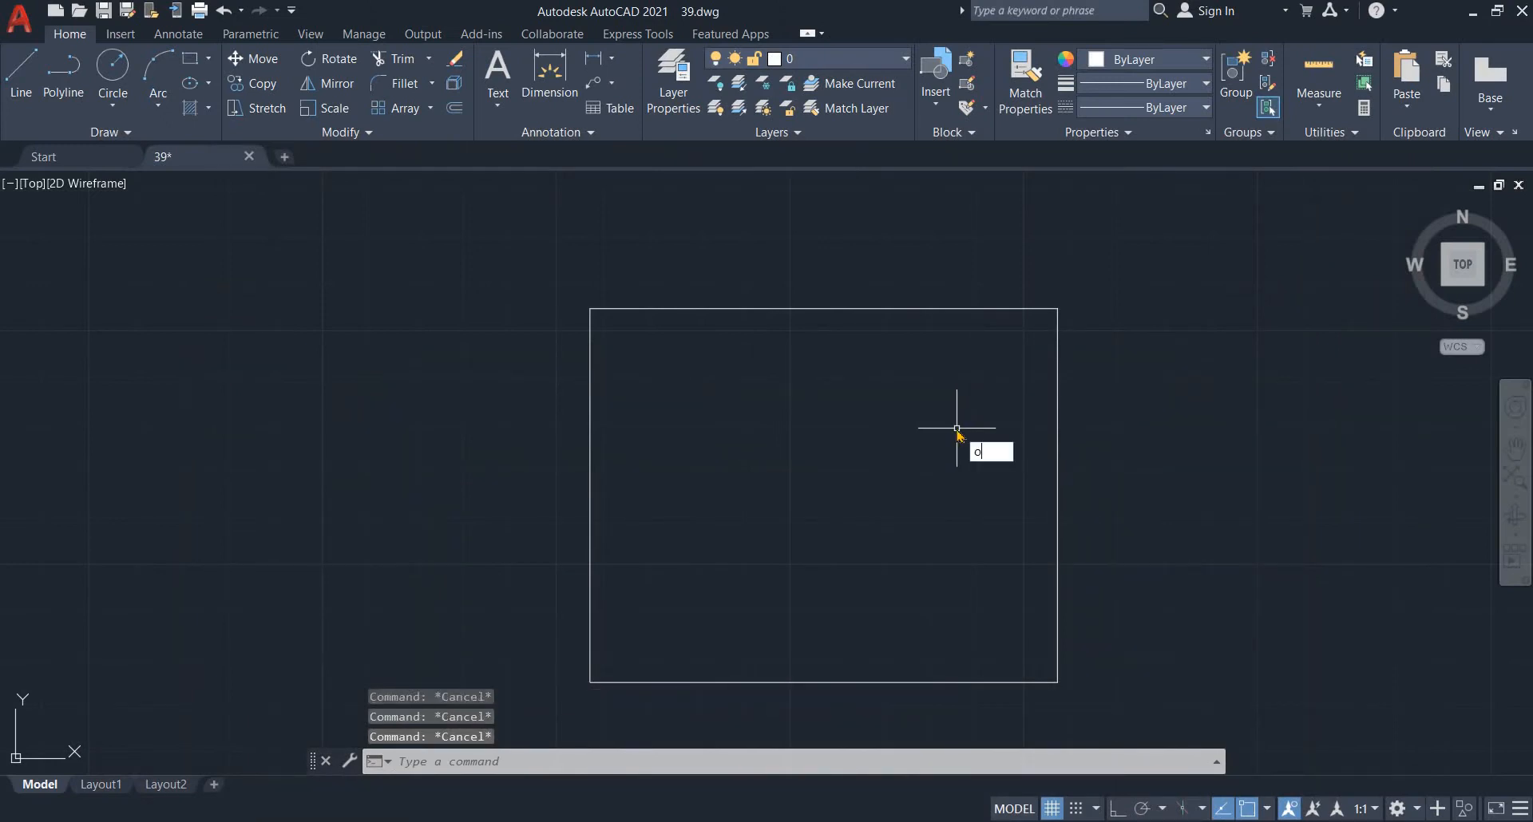
pyautogui.press('Return')
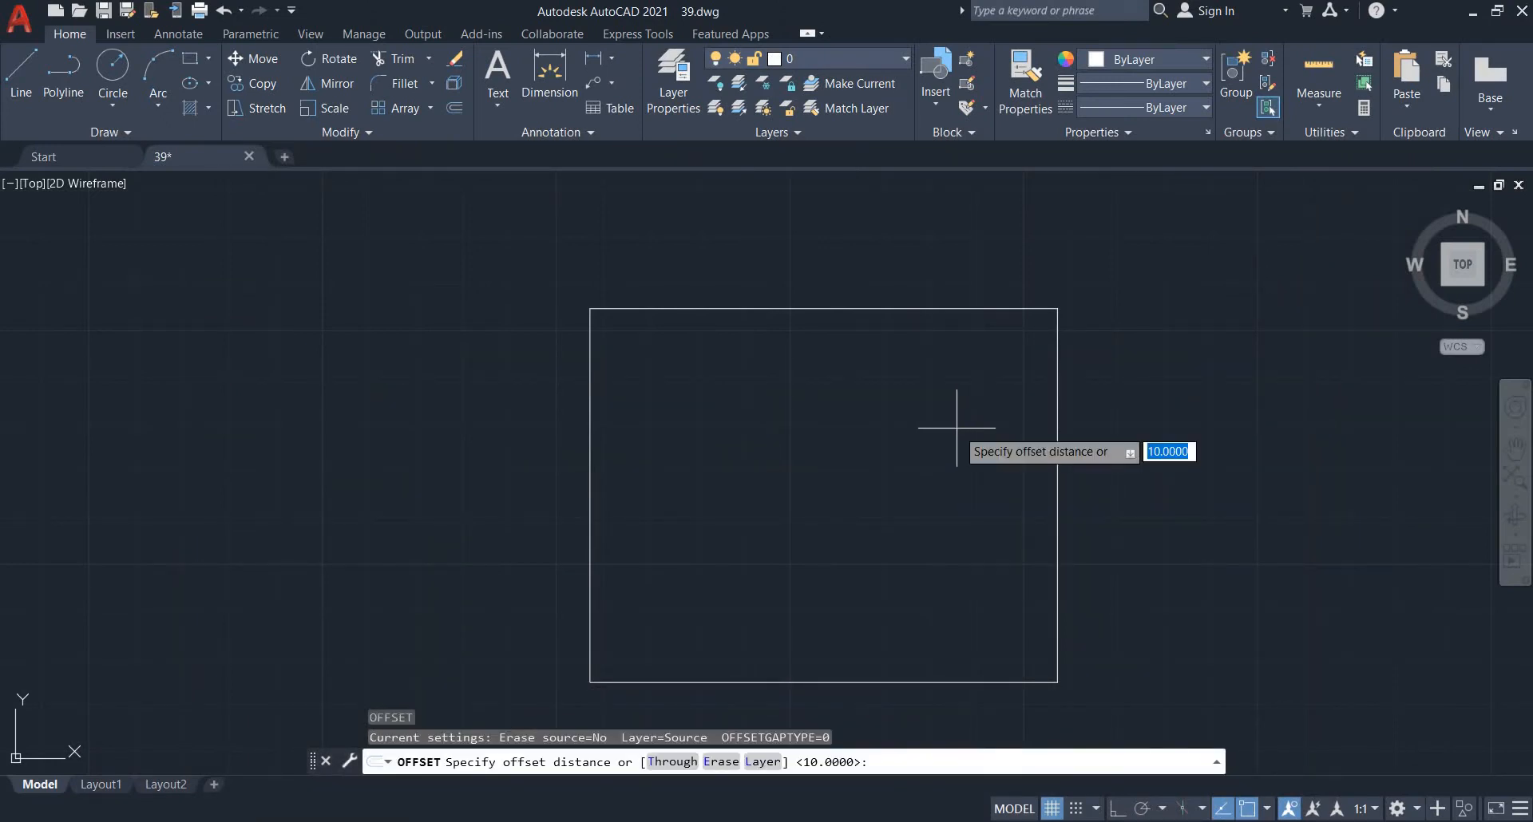
pyautogui.write('5')
pyautogui.press('Return')
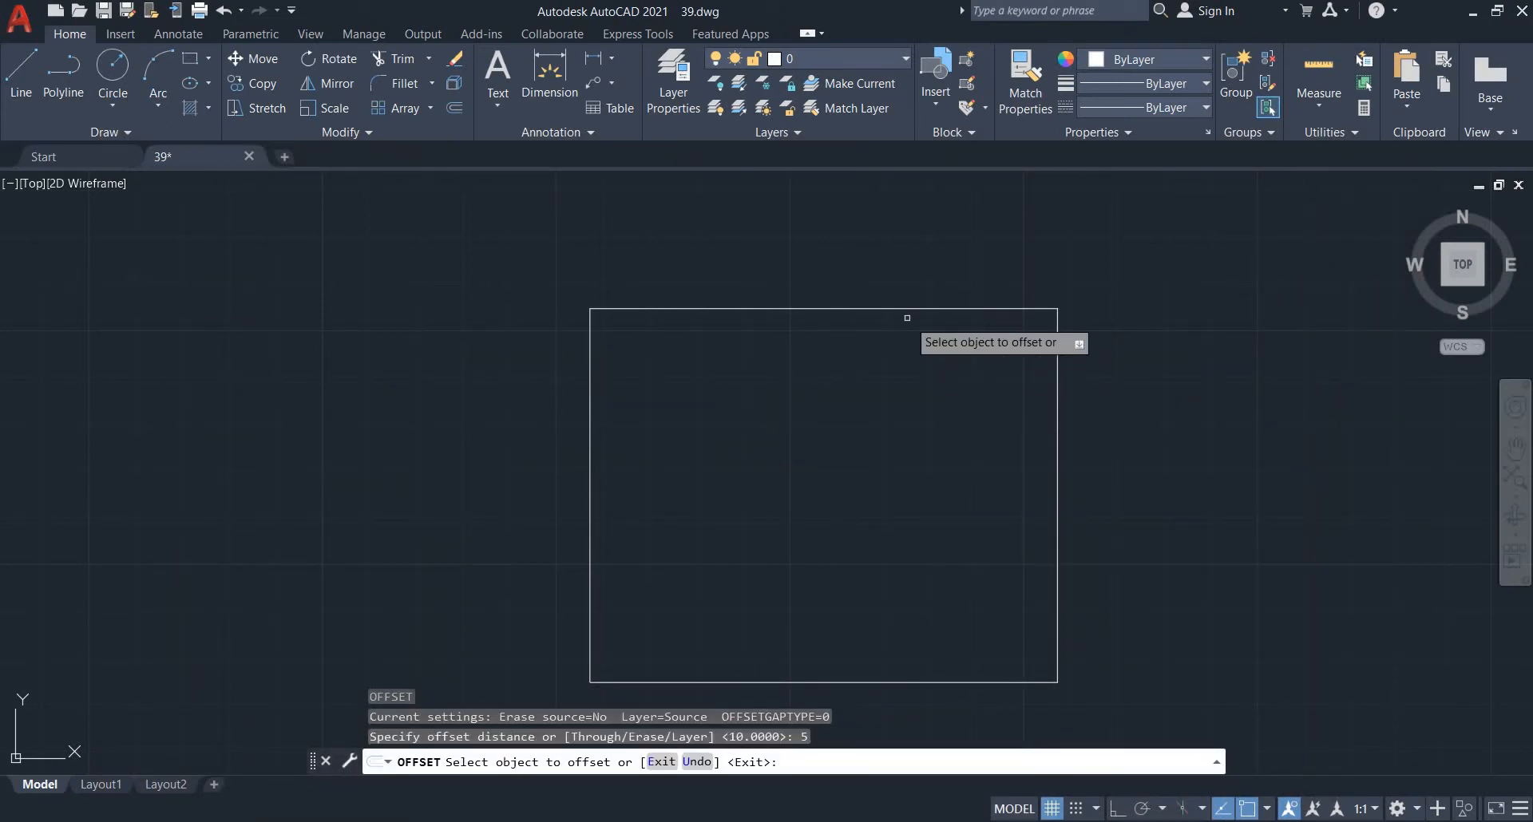
pyautogui.click(853, 309)
pyautogui.click(791, 344)
pyautogui.press('Return')
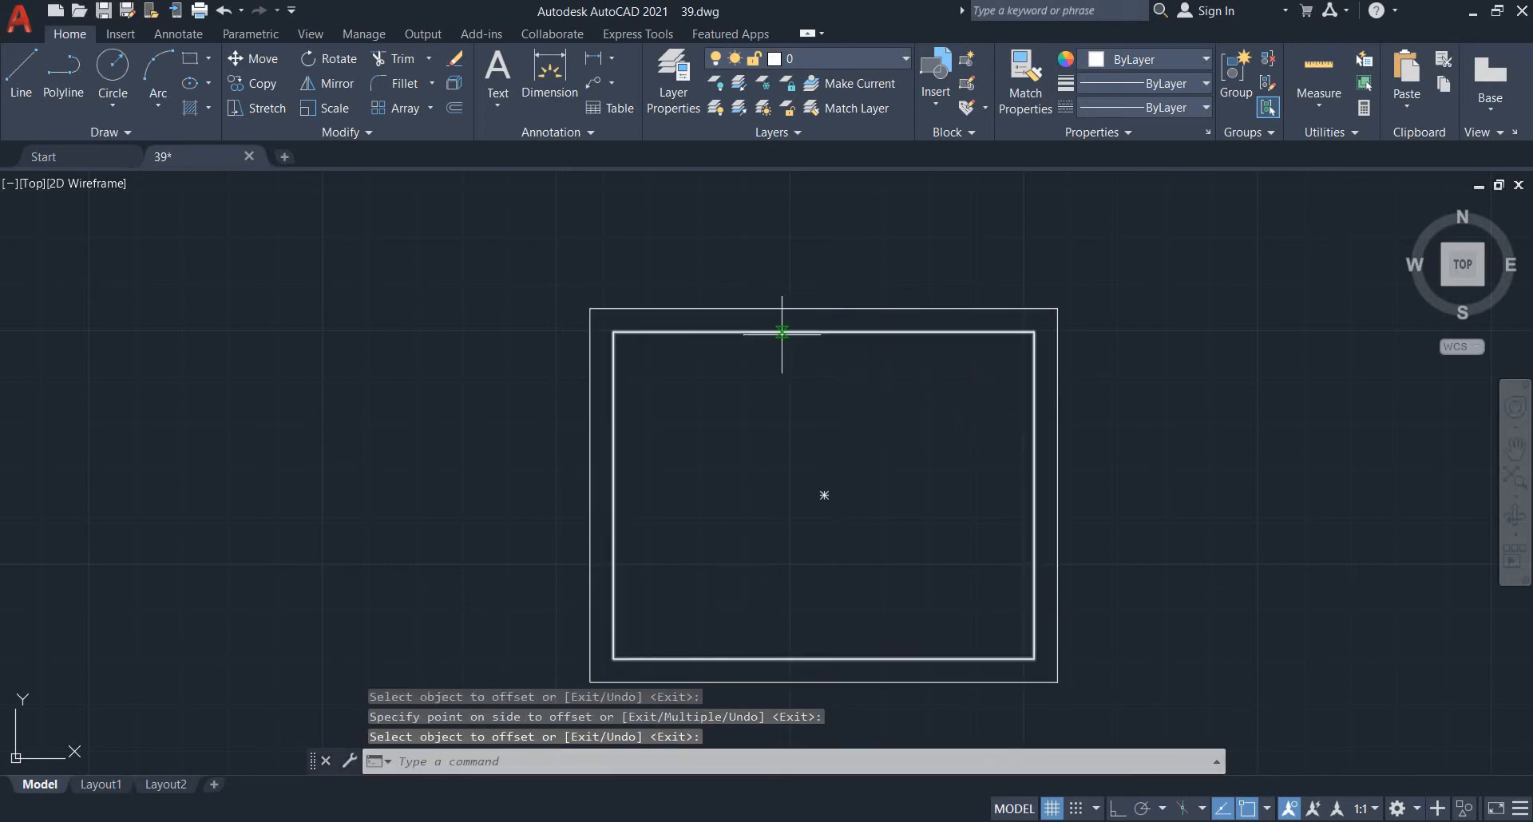
# - Offset the middle rectangle inward by 5 to create the innermost rectangle
pyautogui.press('Return')
pyautogui.press('Return')
pyautogui.click(773, 332)
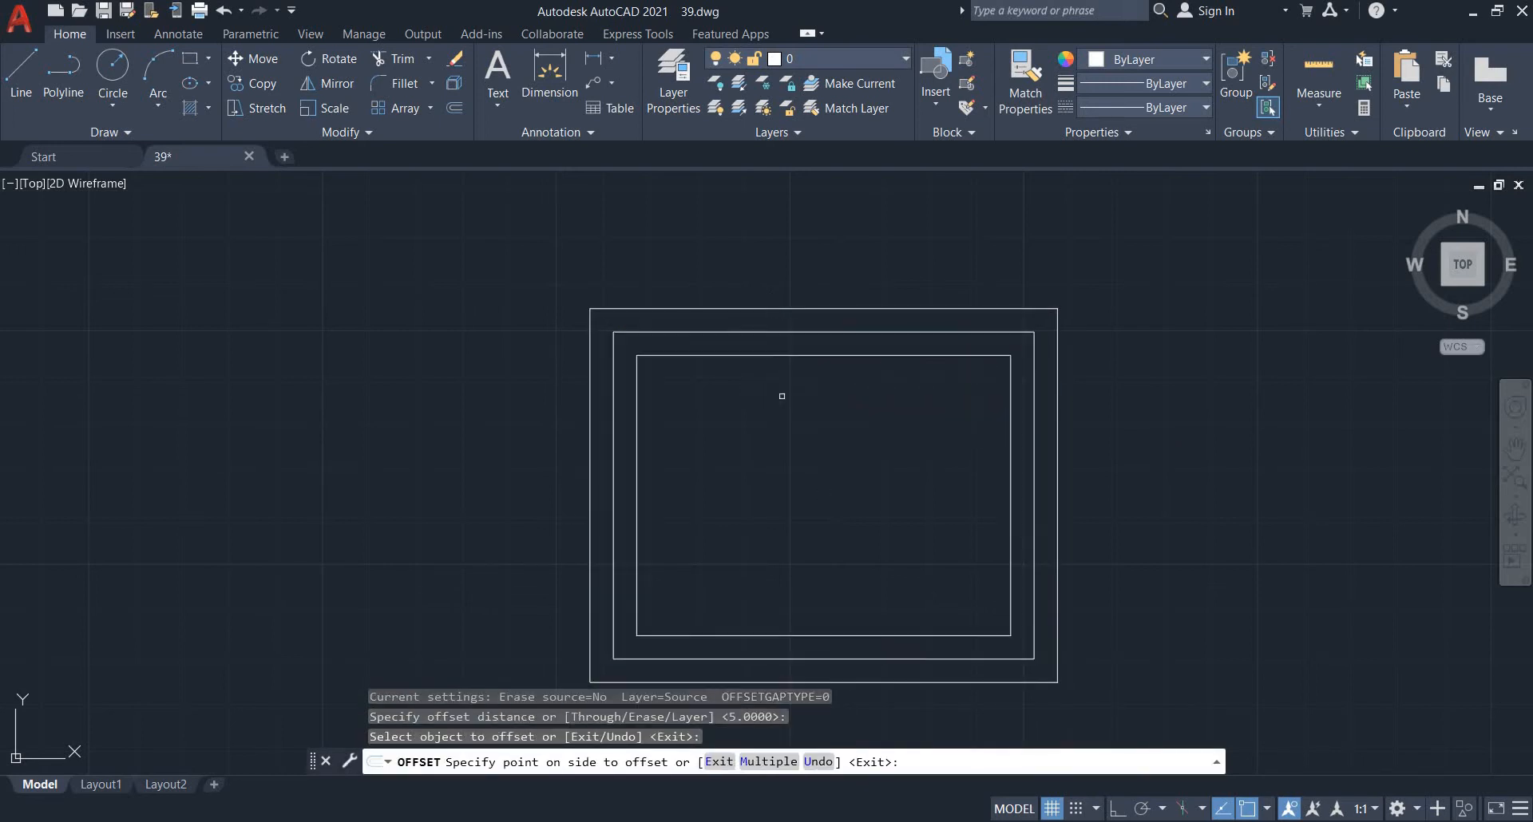
pyautogui.click(782, 395)
pyautogui.press('Escape')
pyautogui.press('Escape')
pyautogui.press('Escape')
pyautogui.press('Escape')
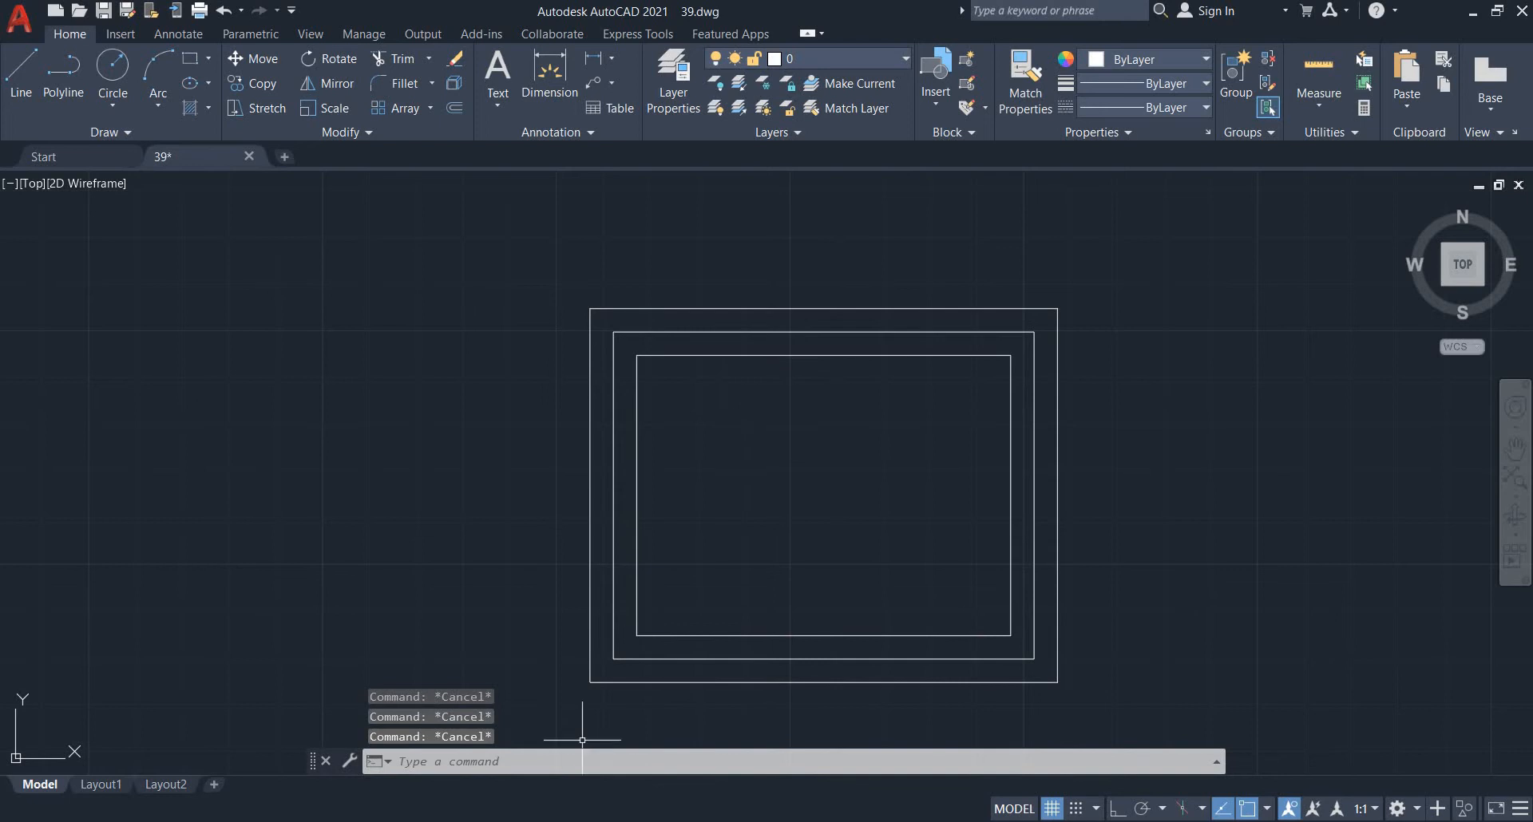
# - Check the reference image for the corner radii and fillet the innermost rectangle's upper-left corner with radius 15
pyautogui.hotkey('alt', 'Tab')
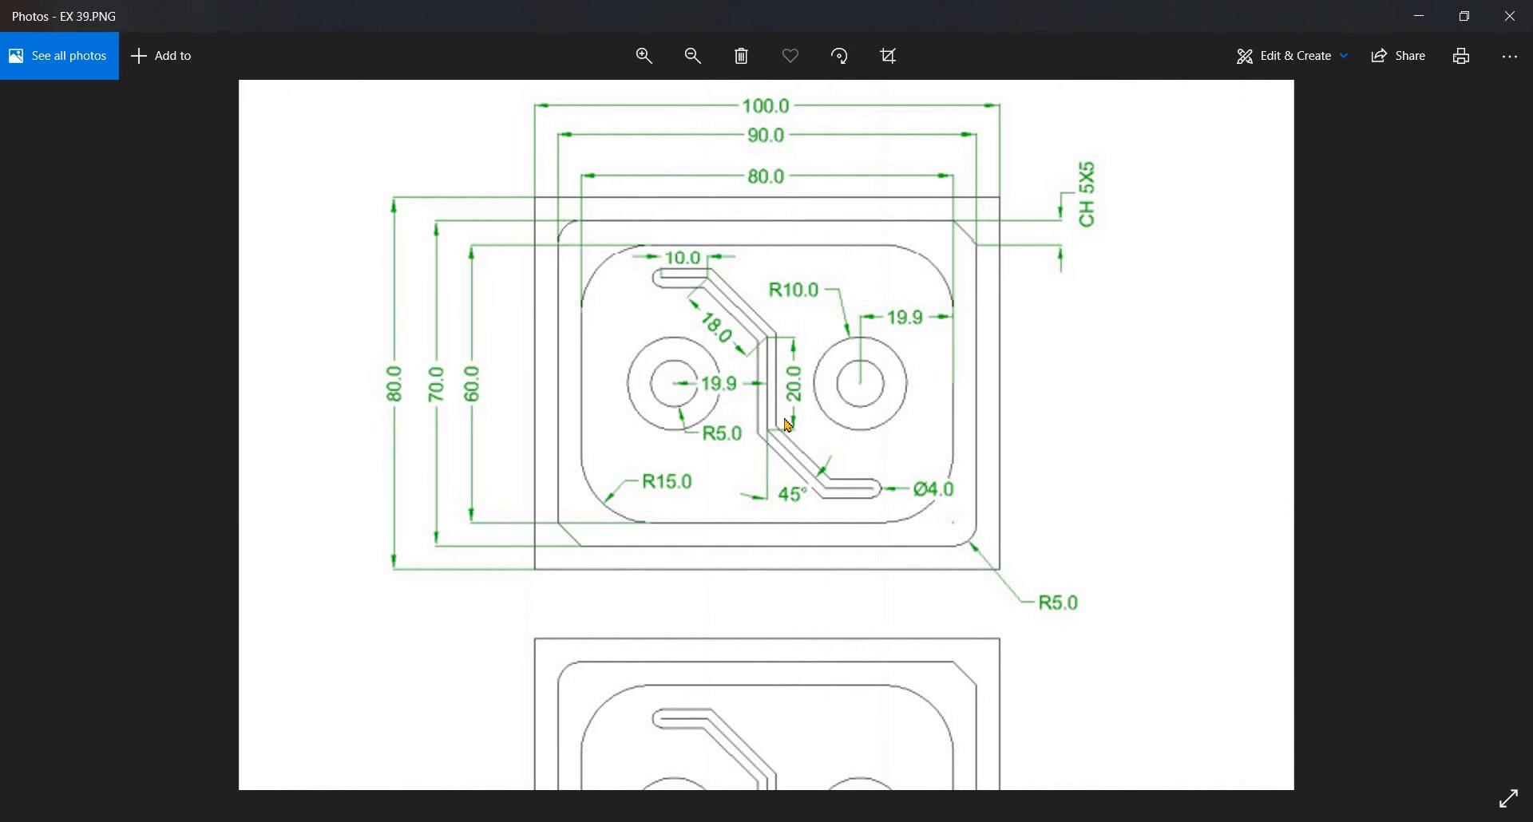
pyautogui.click(1419, 16)
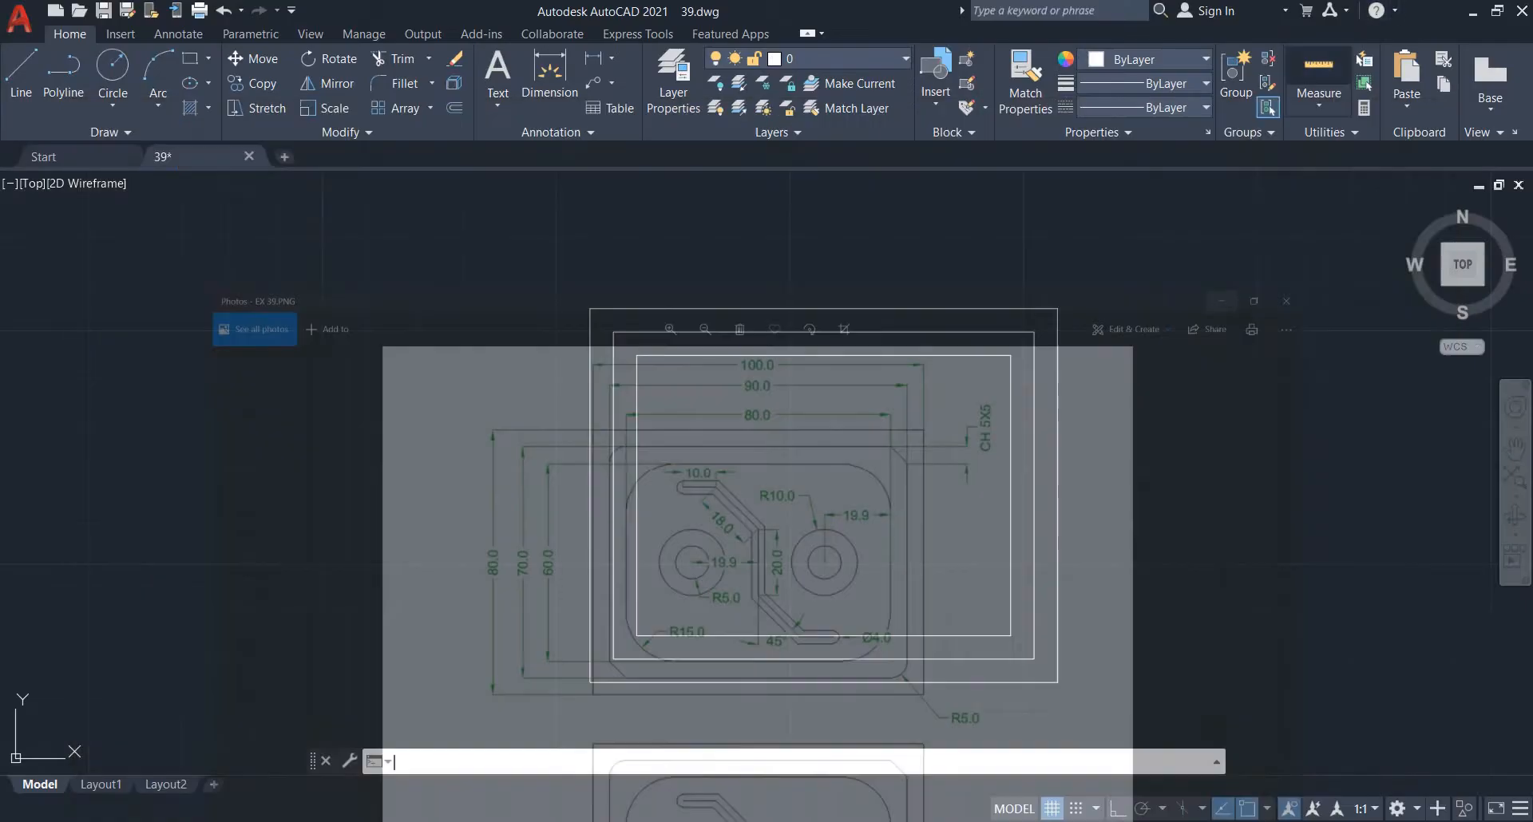
pyautogui.press('Escape')
pyautogui.press('Escape')
pyautogui.press('Escape')
pyautogui.write('f')
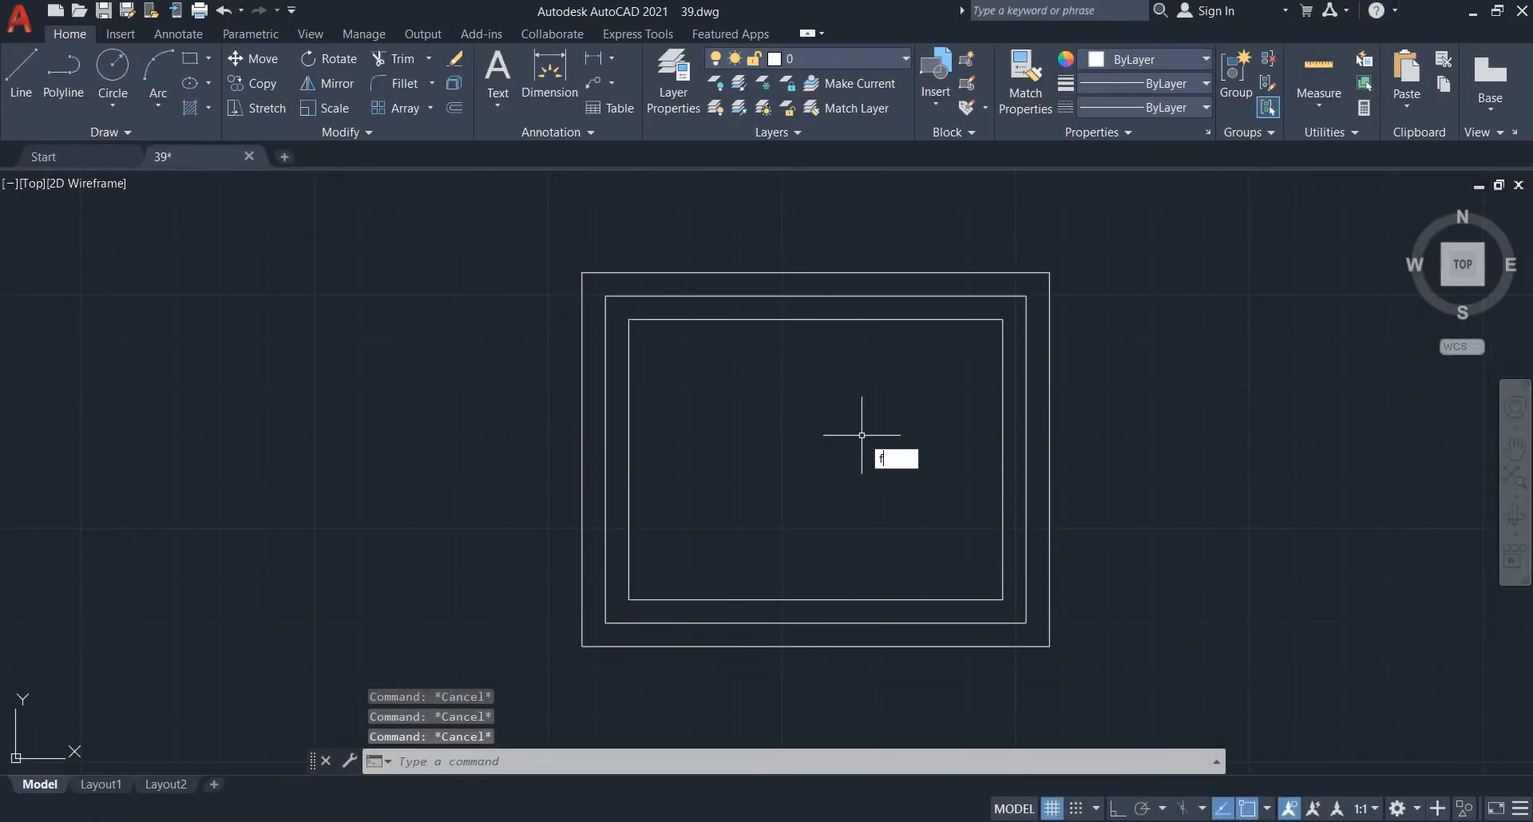
pyautogui.write('il')
pyautogui.press('Return')
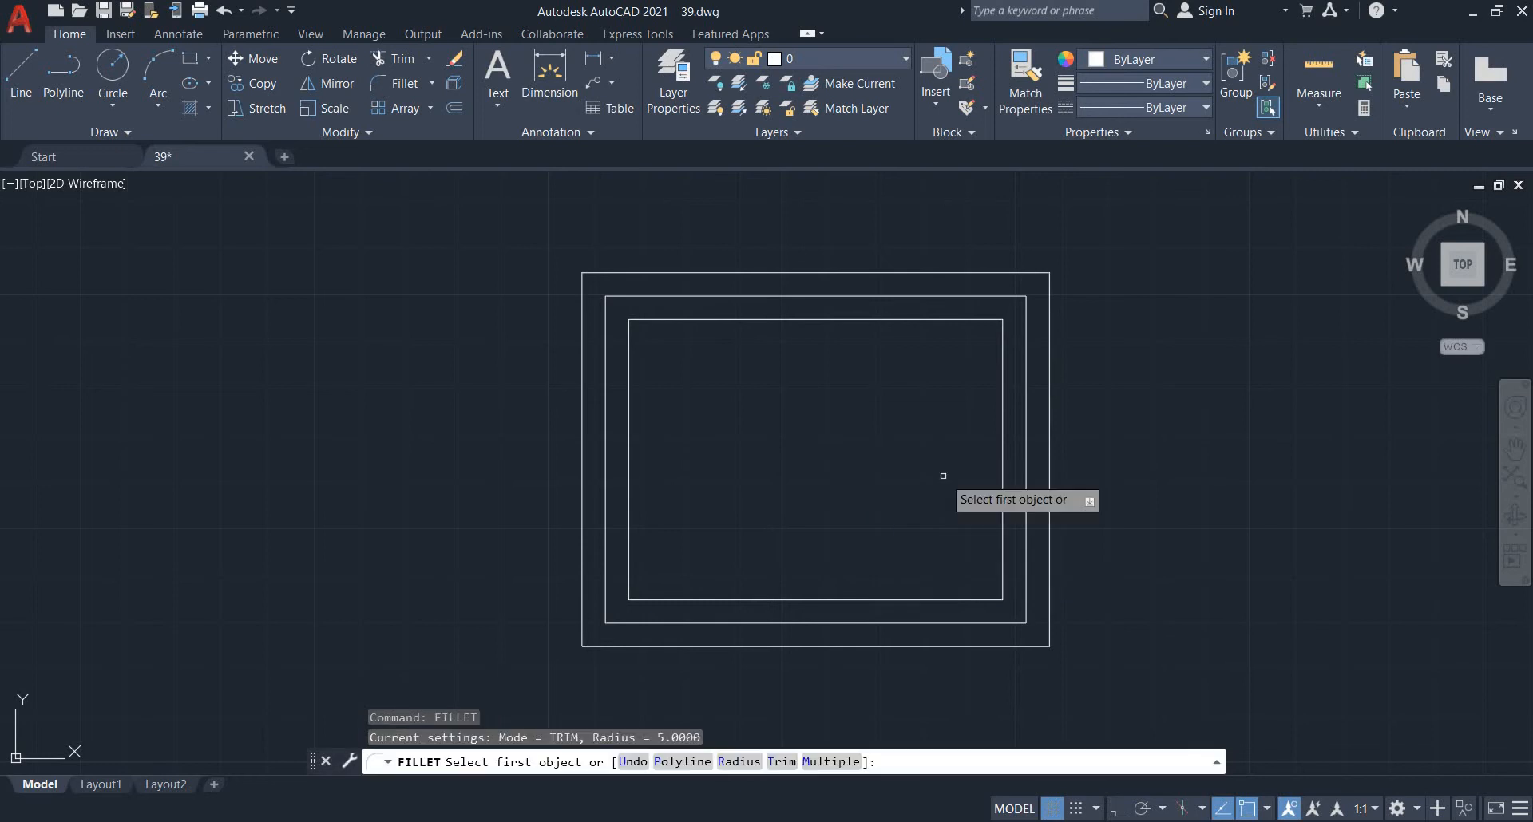
pyautogui.write('r')
pyautogui.press('Return')
pyautogui.write('15')
pyautogui.press('Return')
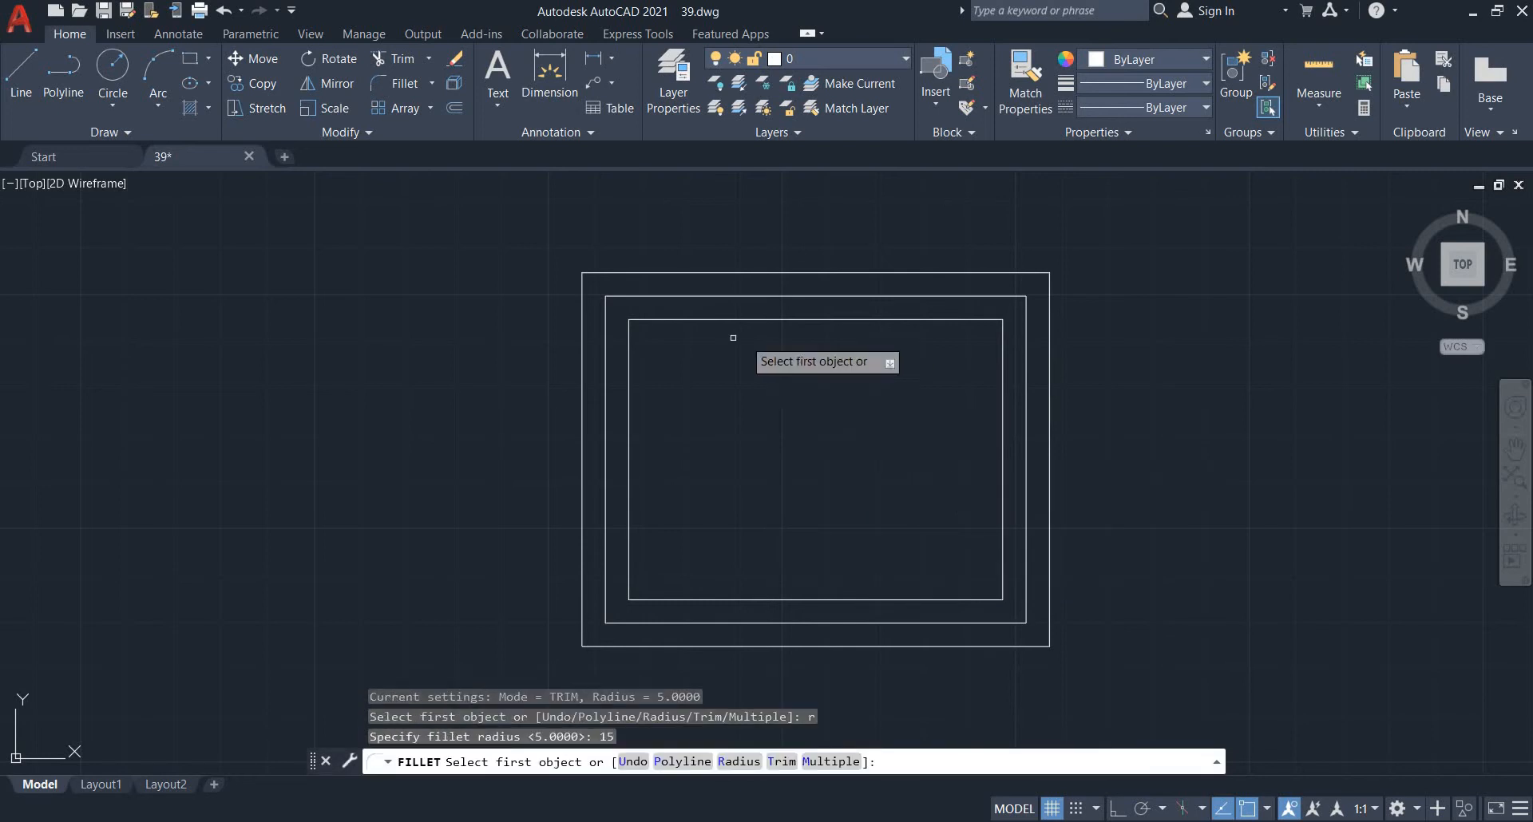
pyautogui.click(630, 385)
pyautogui.click(653, 321)
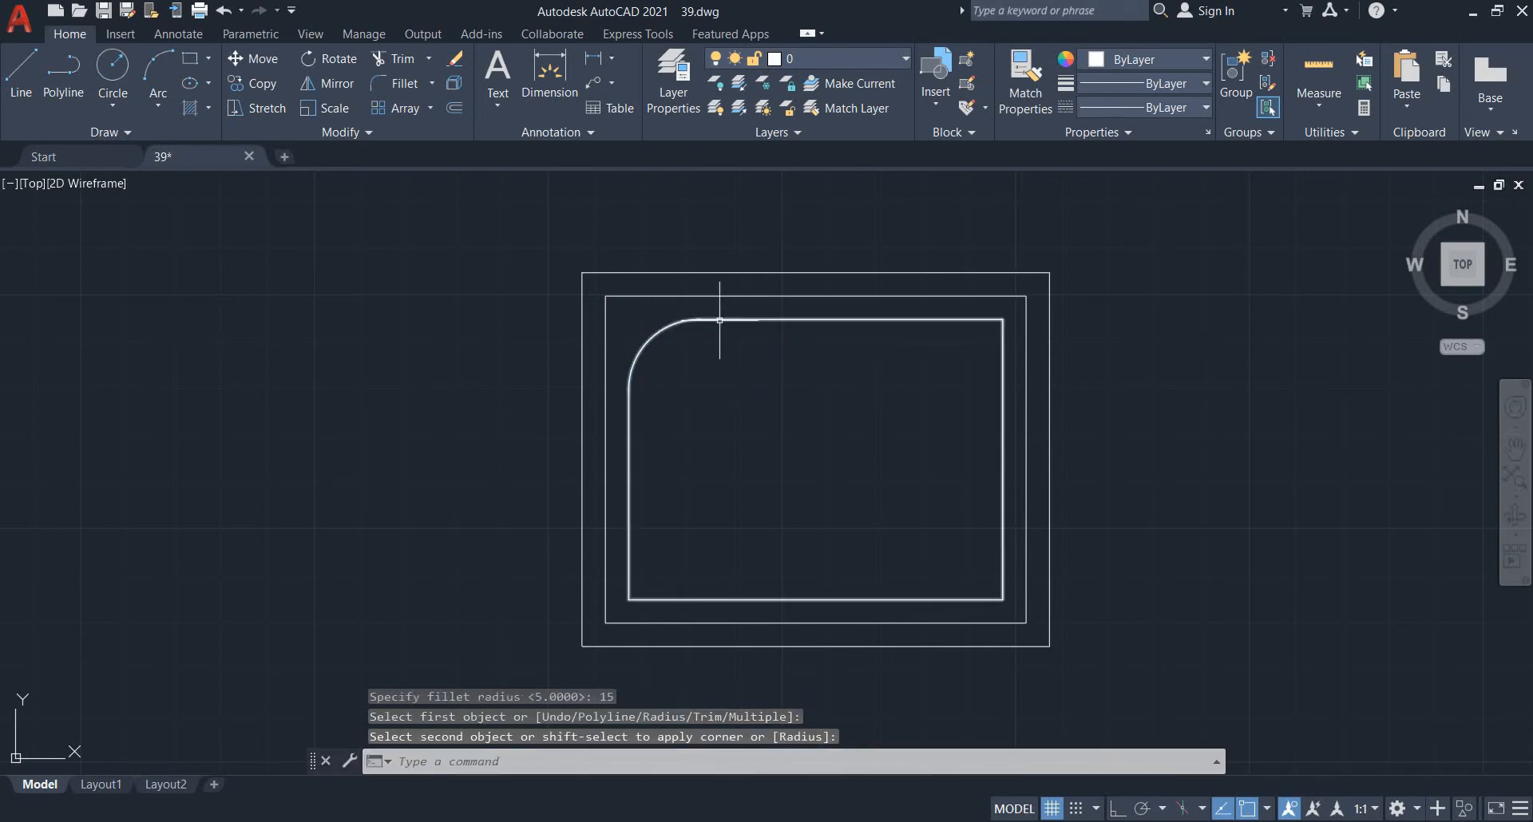
# - Fillet the remaining three corners of the innermost rectangle with the same radius of 15
pyautogui.press('Return')
pyautogui.click(762, 320)
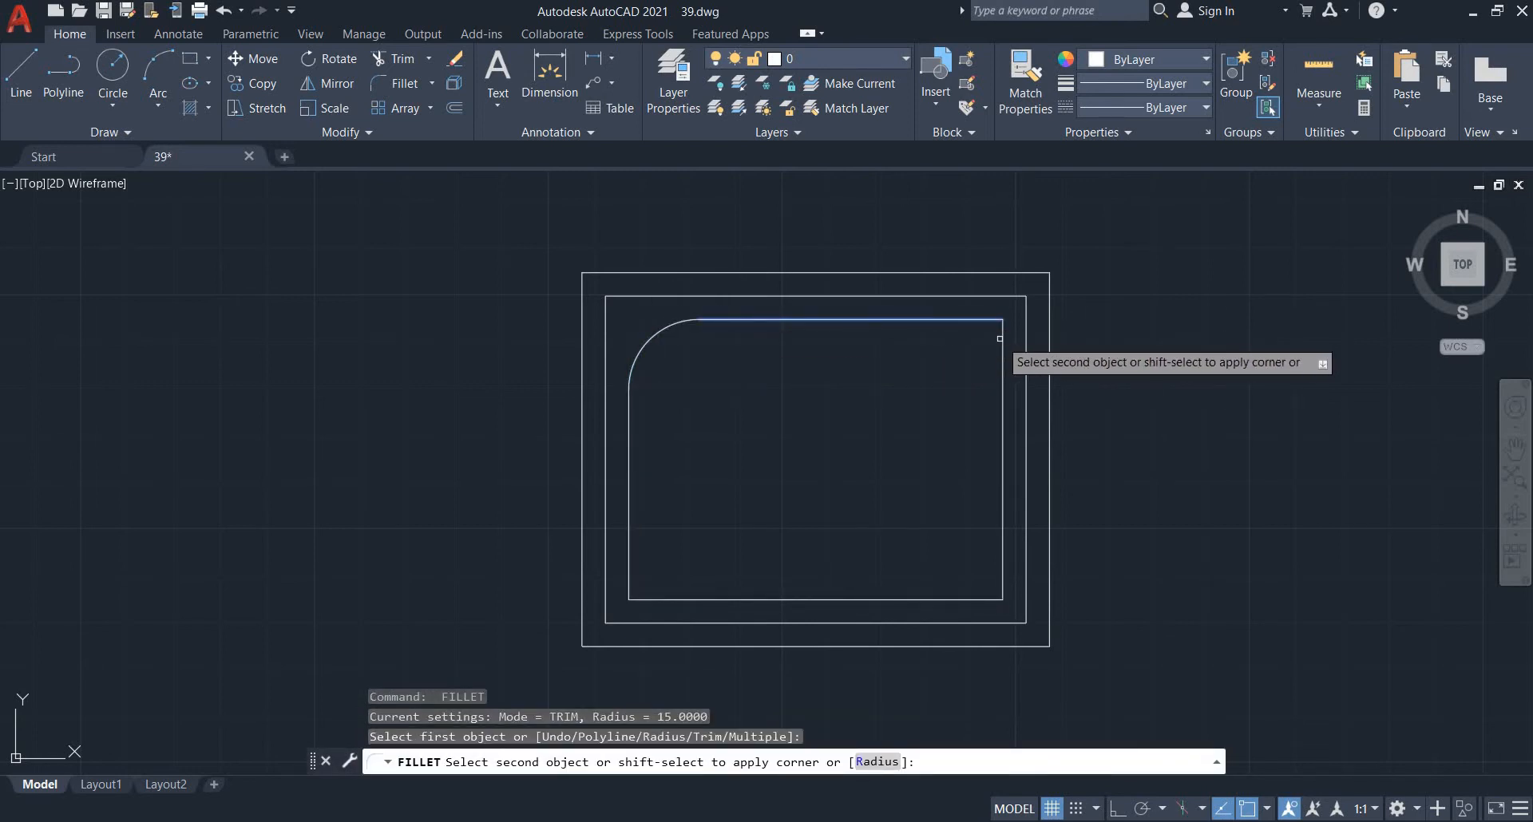
pyautogui.click(1002, 337)
pyautogui.press('Return')
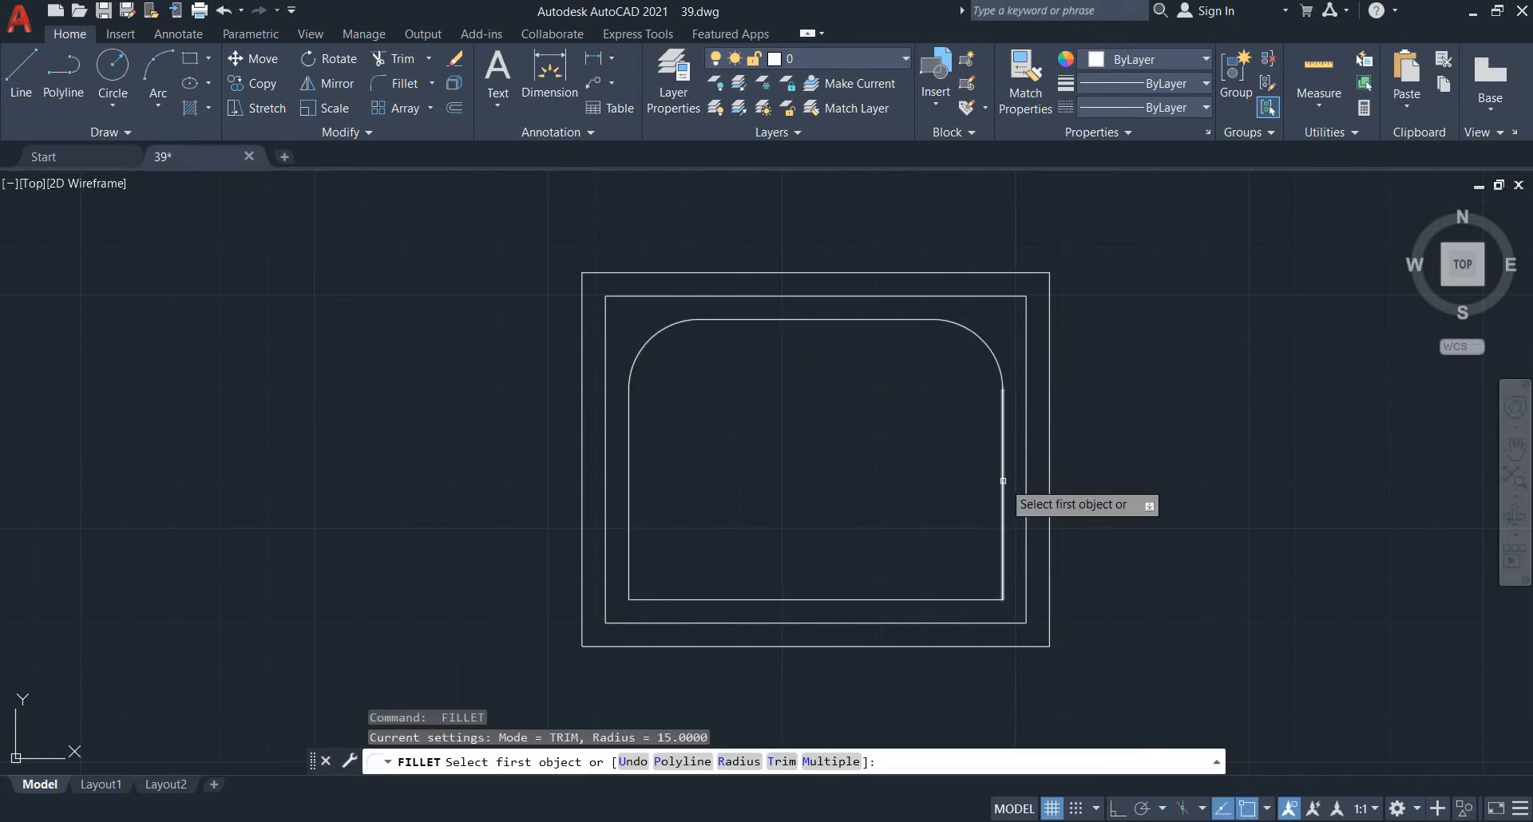
pyautogui.click(1003, 499)
pyautogui.click(971, 600)
pyautogui.press('Return')
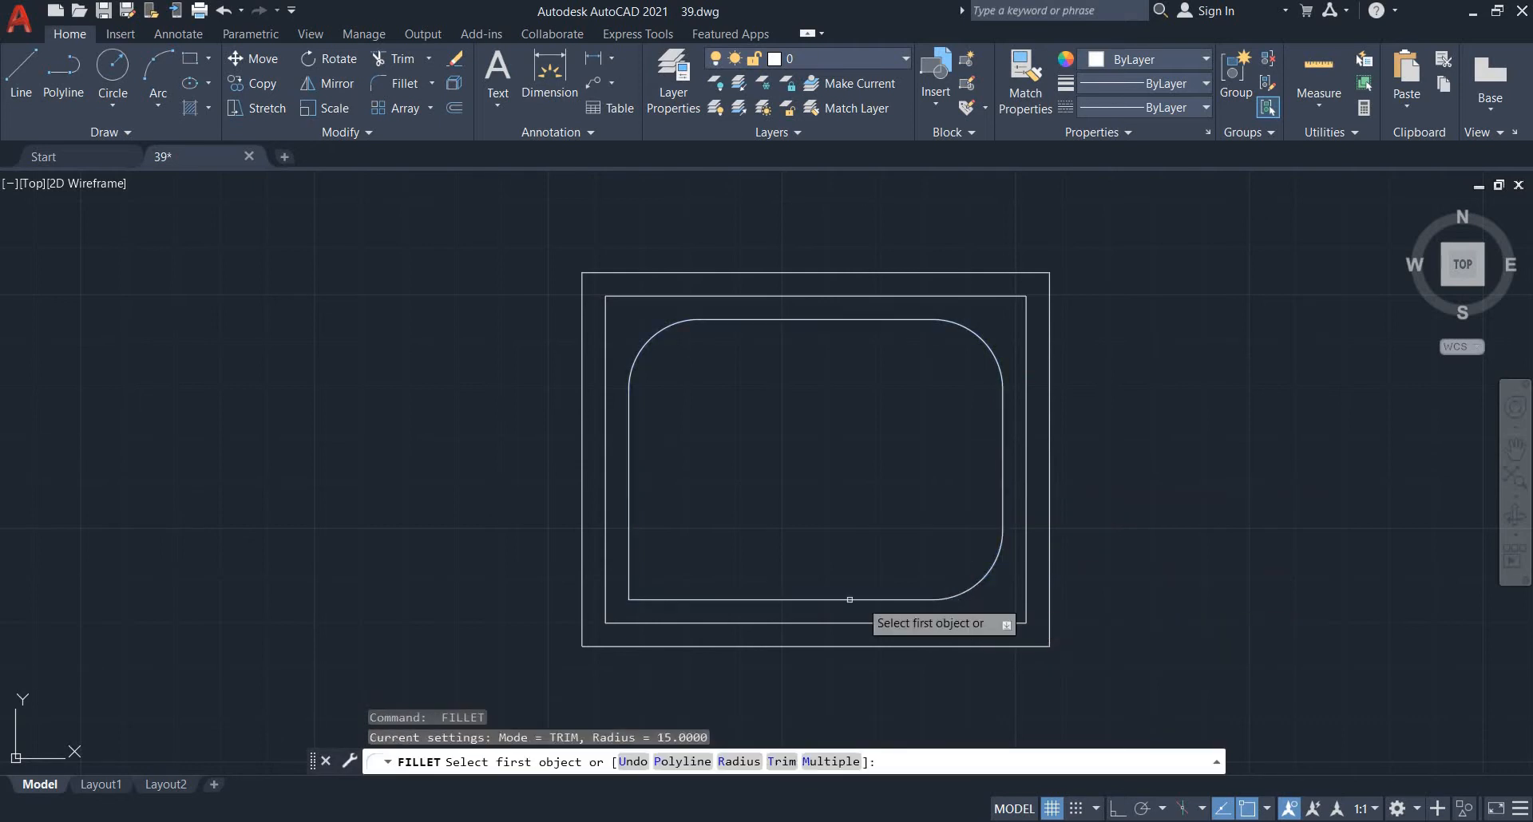
pyautogui.click(780, 599)
pyautogui.click(631, 562)
pyautogui.press('Escape')
pyautogui.press('Escape')
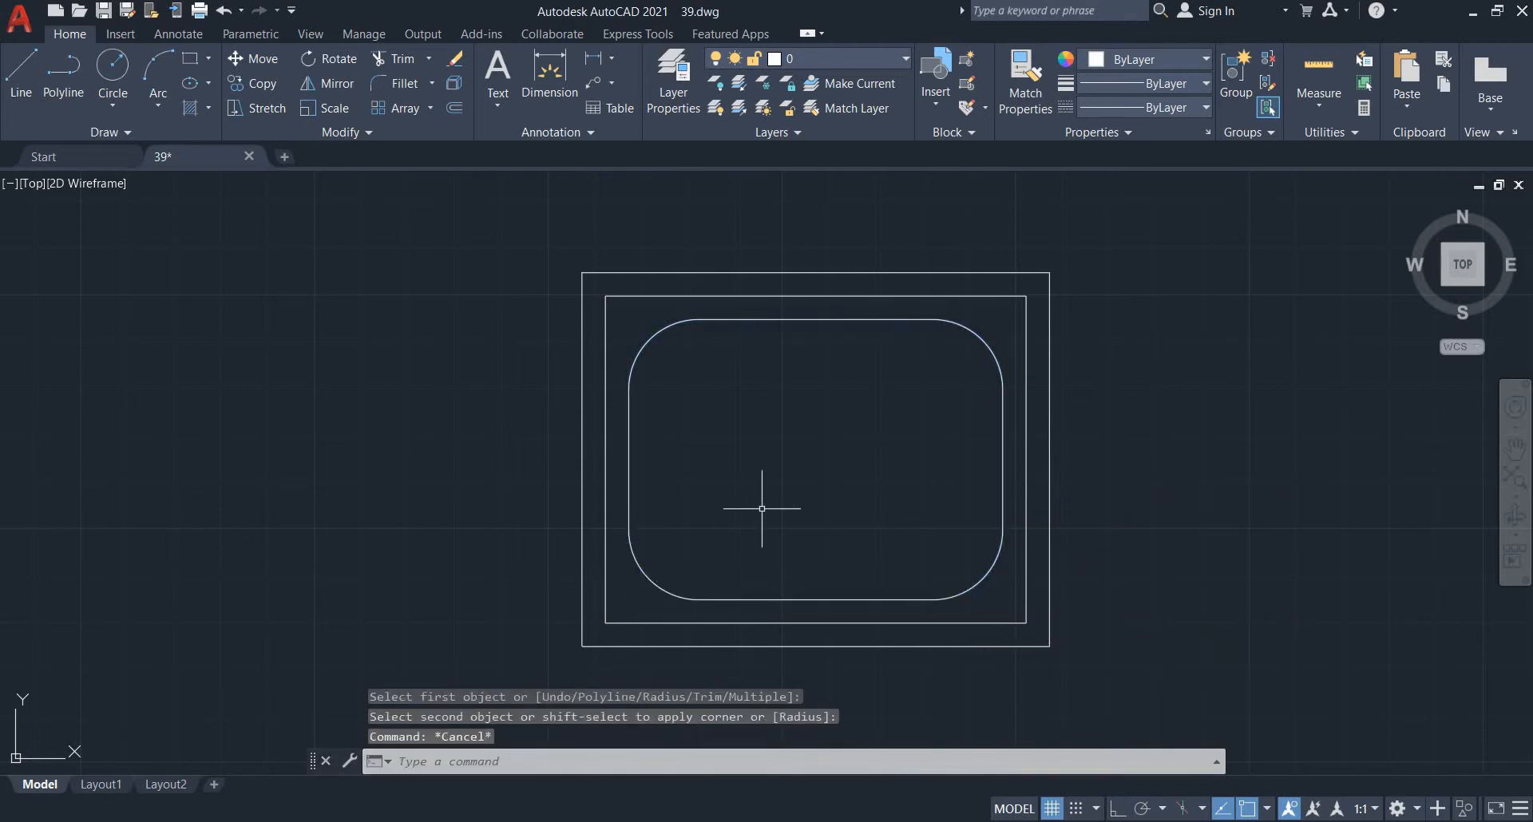
# - Set the fillet radius to 5 and round the middle rectangle's upper-left corner
pyautogui.press('Return')
pyautogui.write('r')
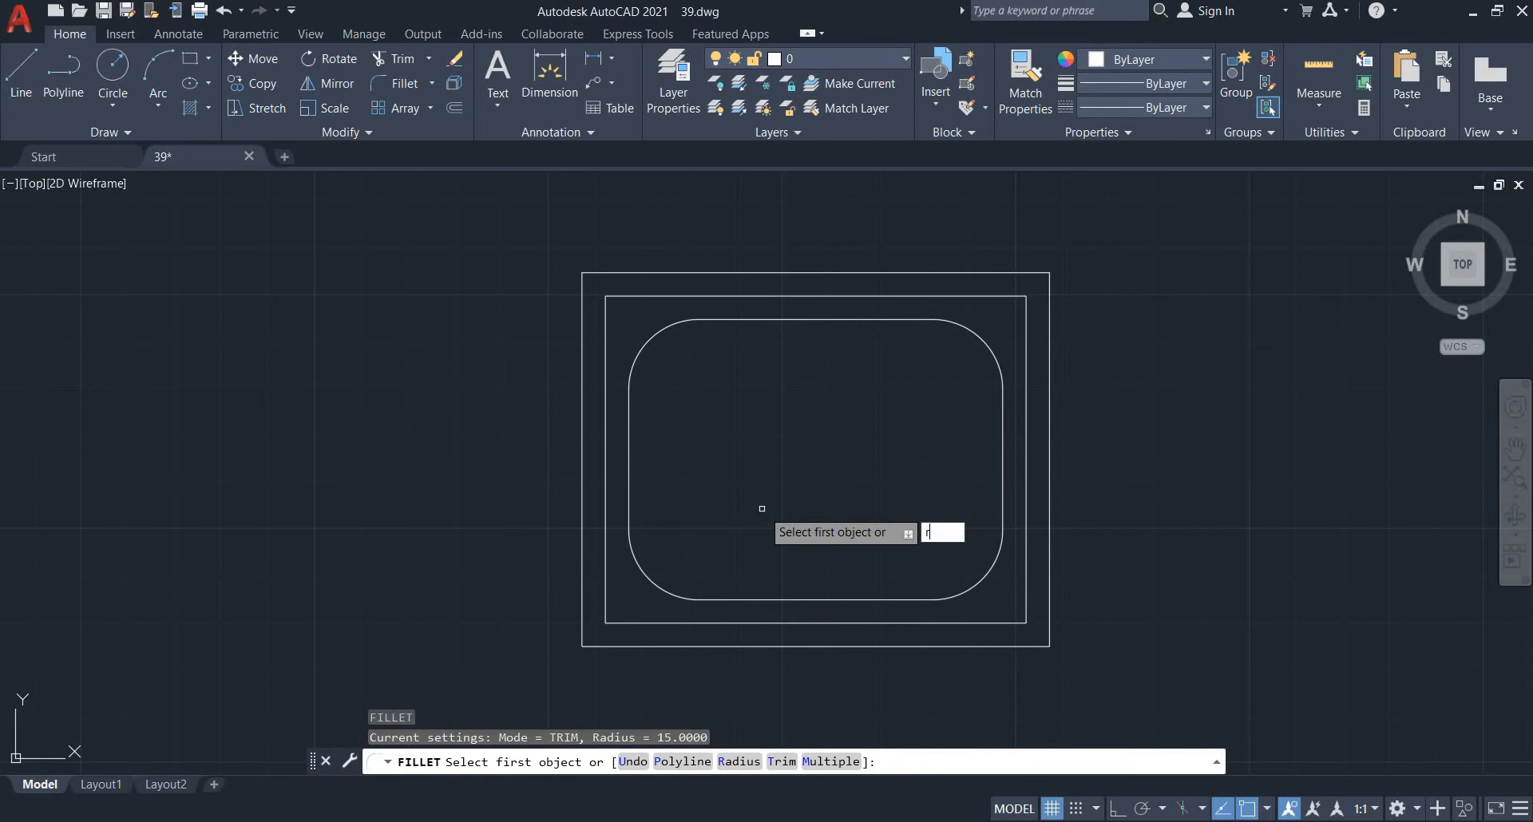
pyautogui.press('Return')
pyautogui.write('5')
pyautogui.press('Return')
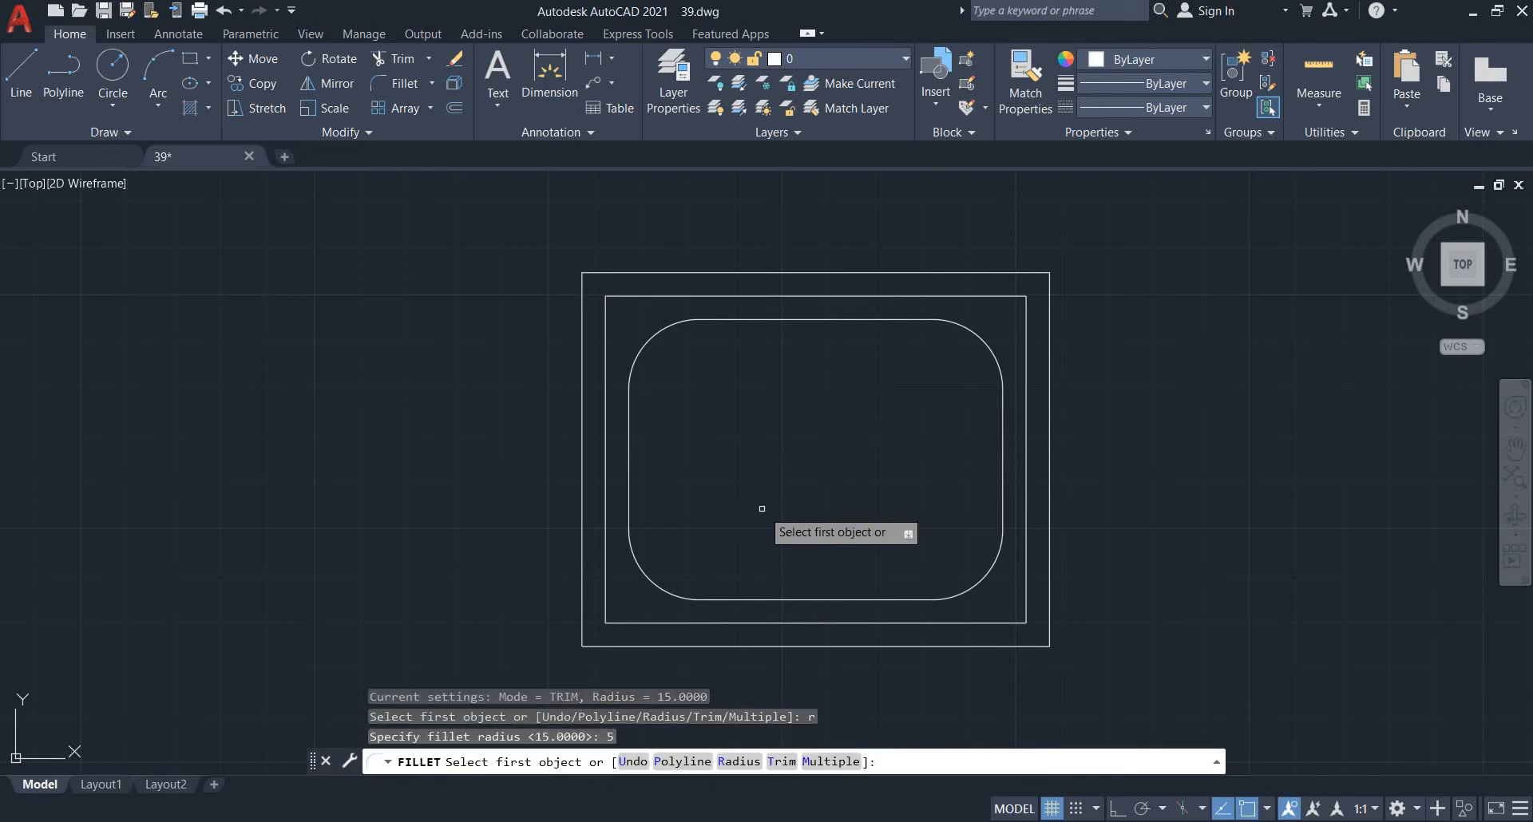
pyautogui.click(601, 315)
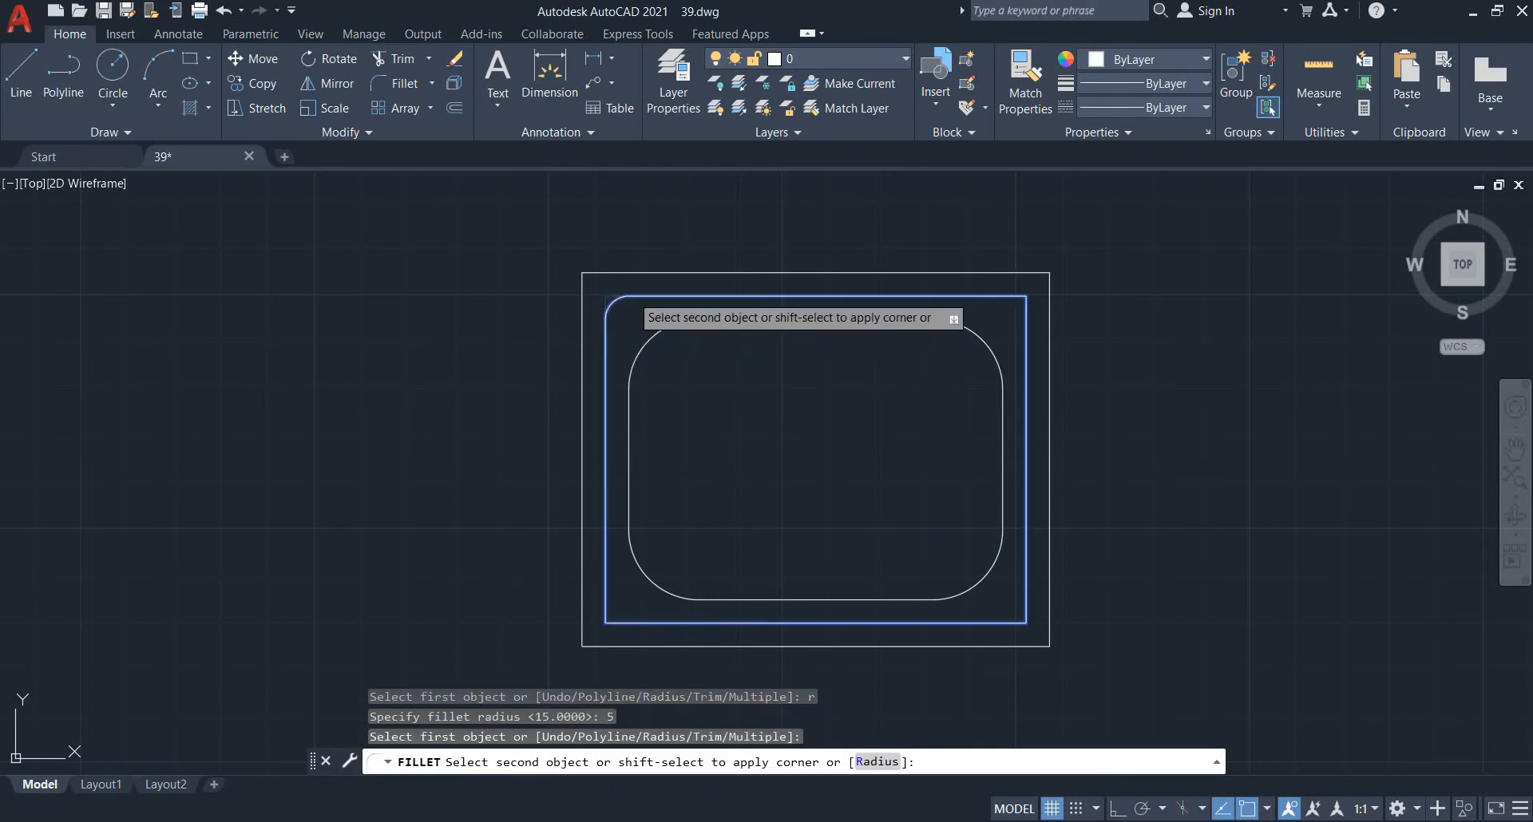
pyautogui.click(631, 296)
# - Fillet the middle rectangle's lower-right corner with the same radius of 5
pyautogui.press('Return')
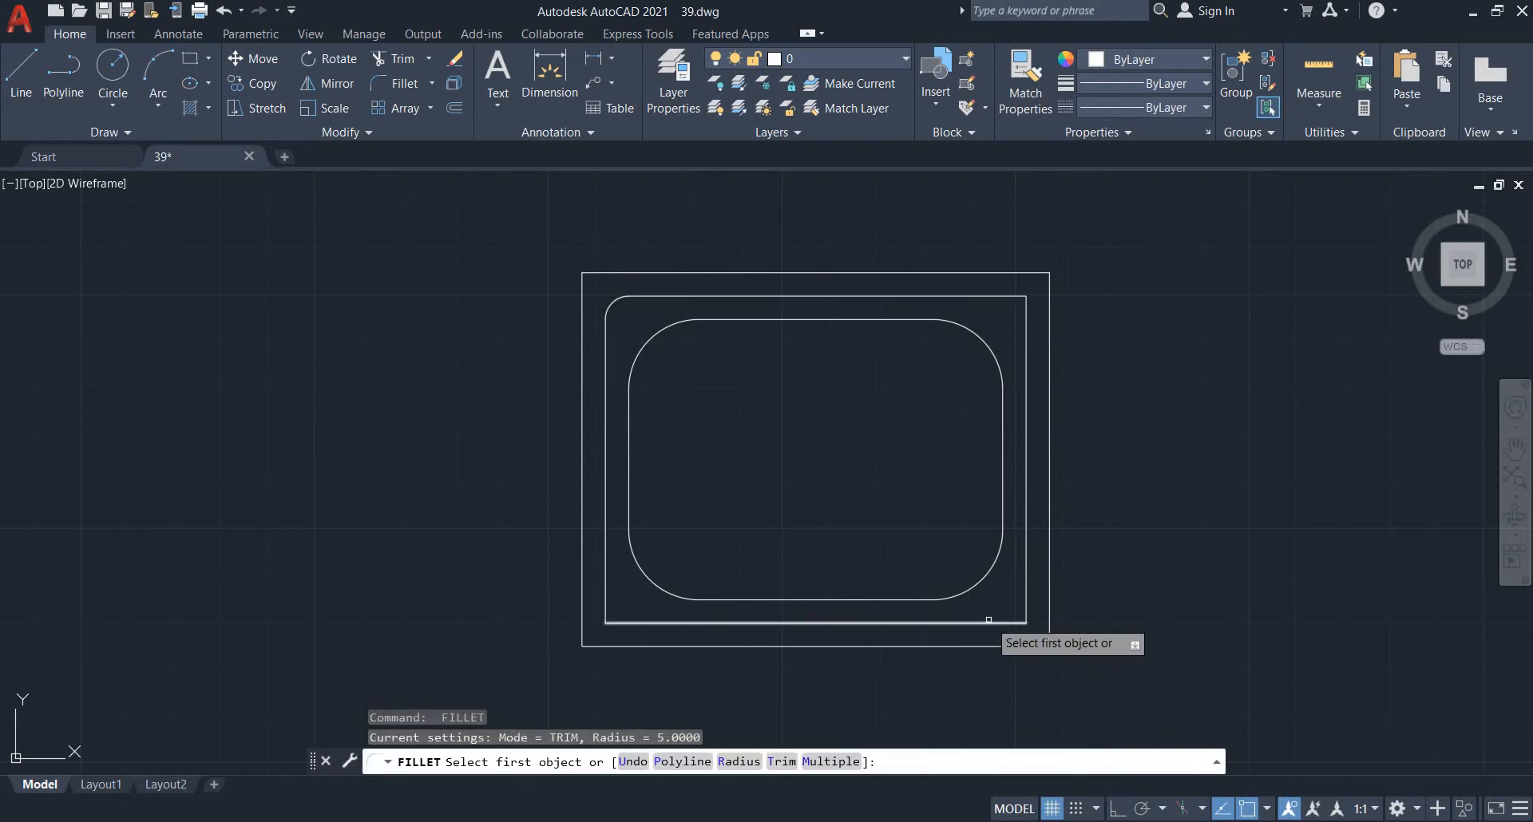
pyautogui.click(1027, 603)
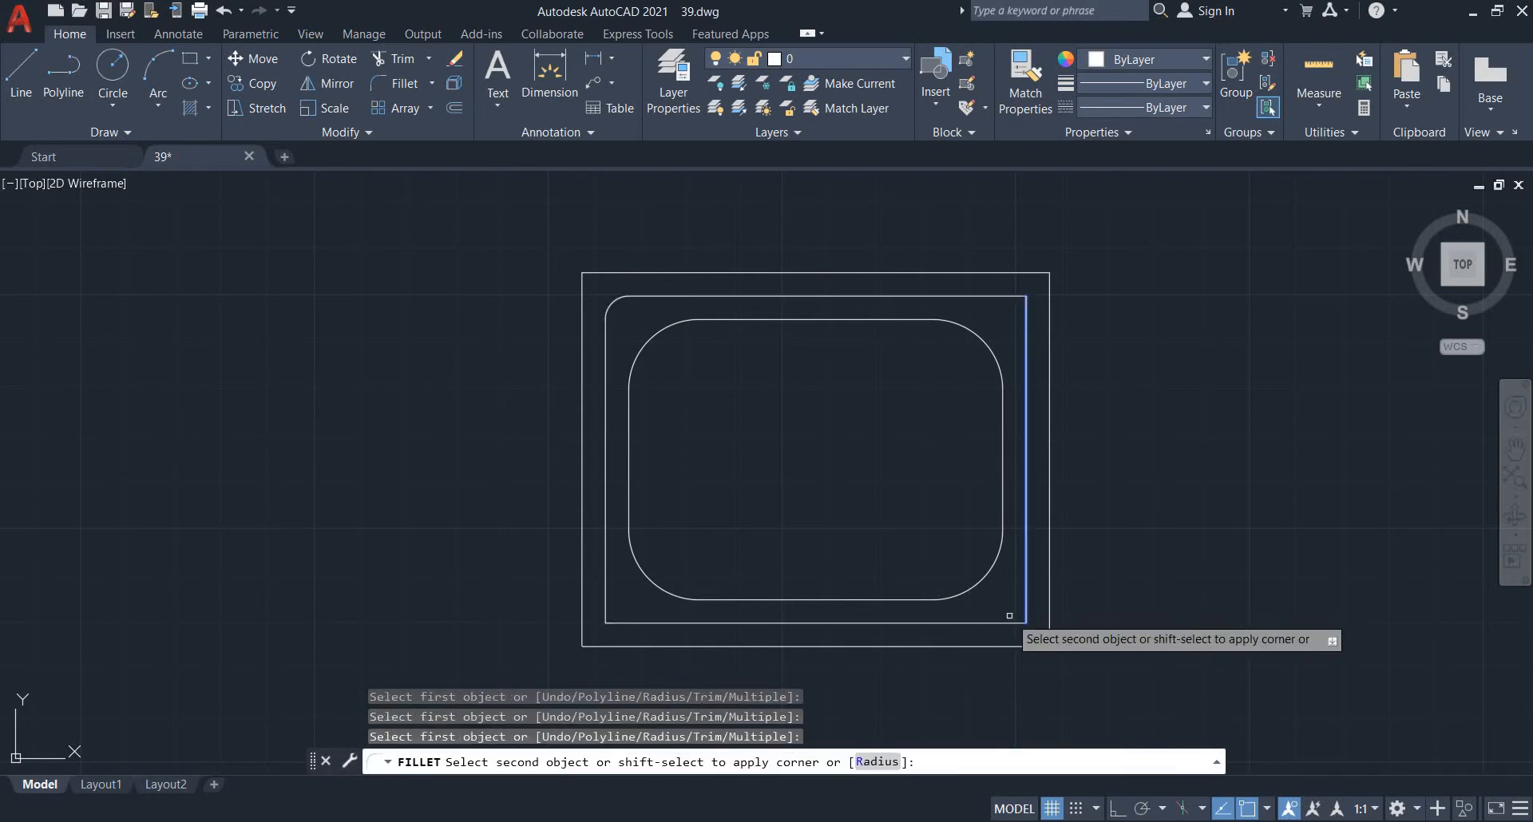
pyautogui.click(1005, 619)
pyautogui.press('Escape')
pyautogui.press('Escape')
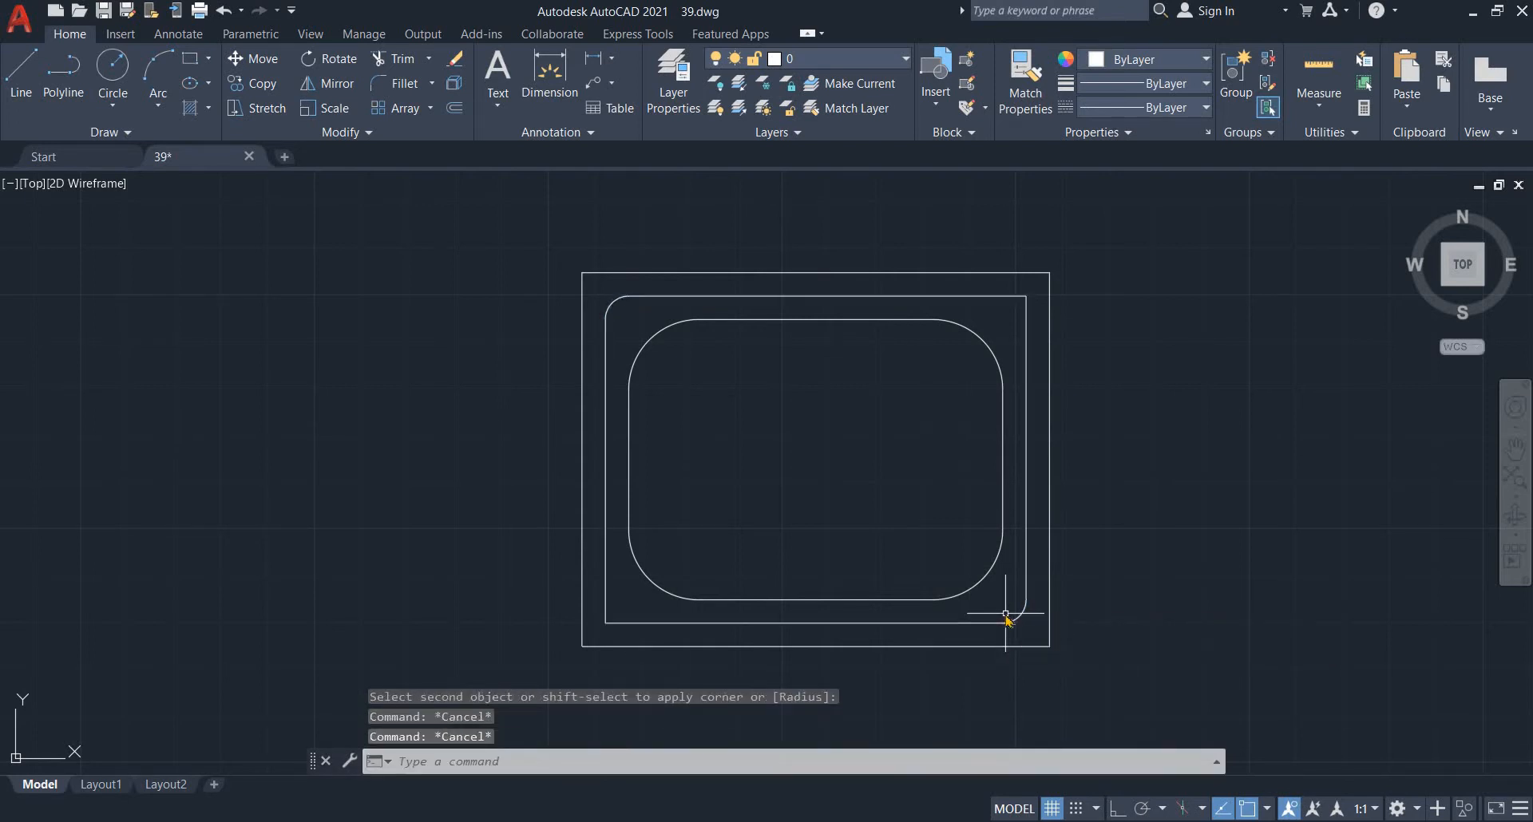
# - Chamfer the middle rectangle's upper-right corner with both distances set to 5
pyautogui.write('cha')
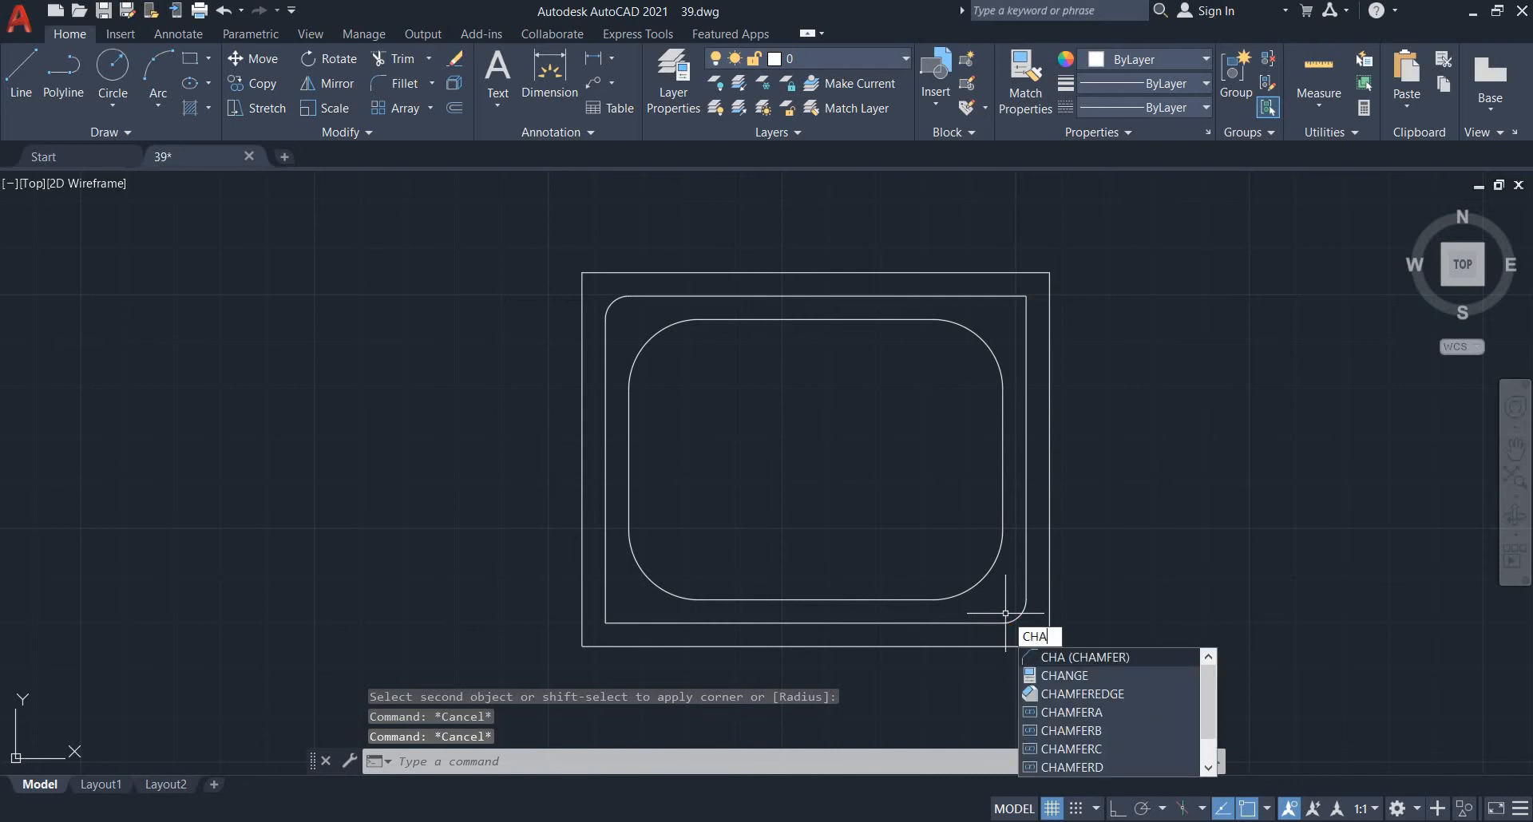
pyautogui.press('Return')
pyautogui.write('d')
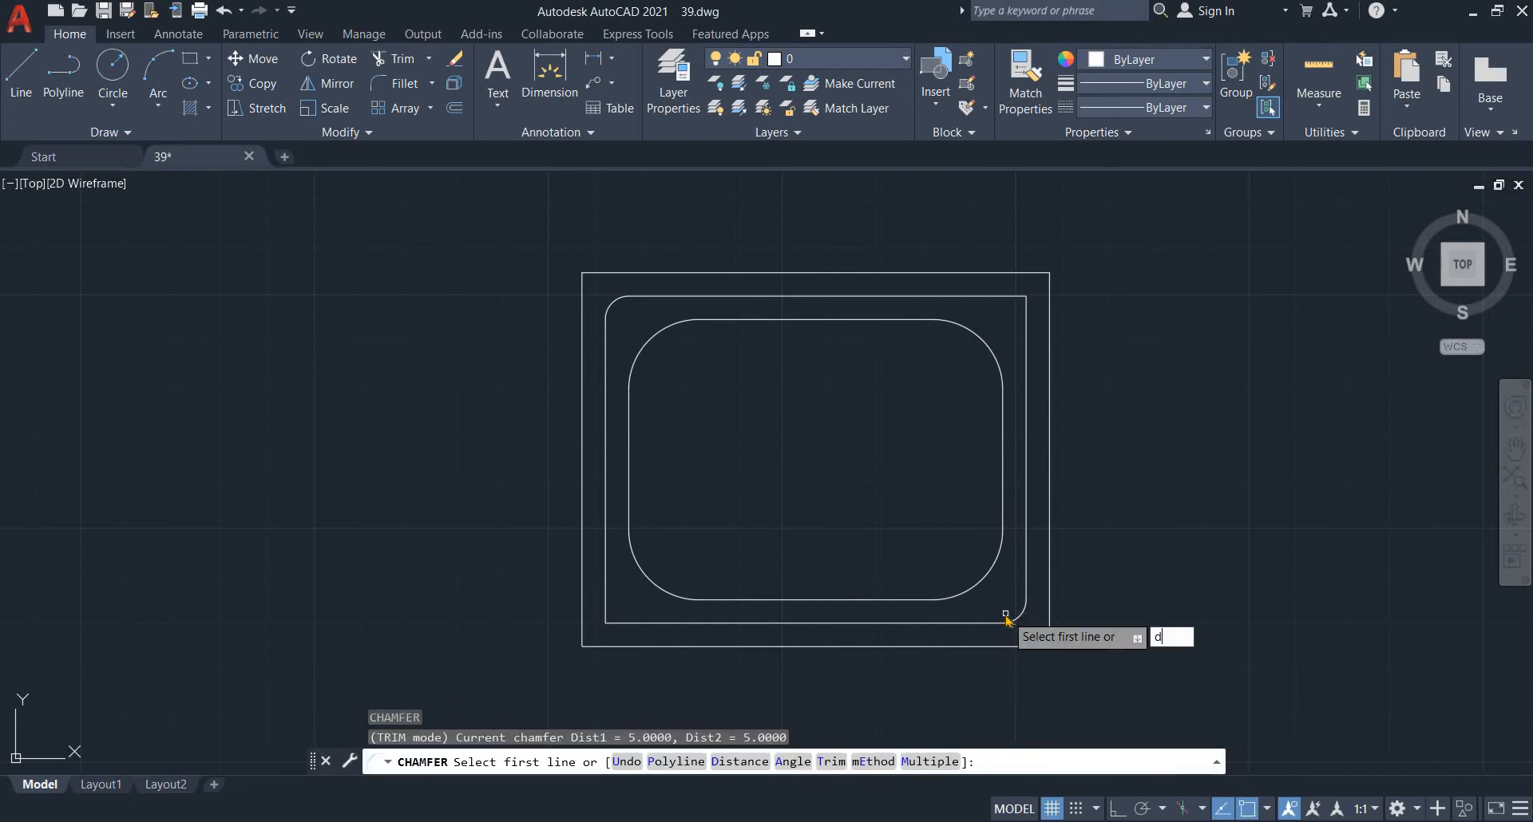
pyautogui.press('Return')
pyautogui.write('5')
pyautogui.press('Return')
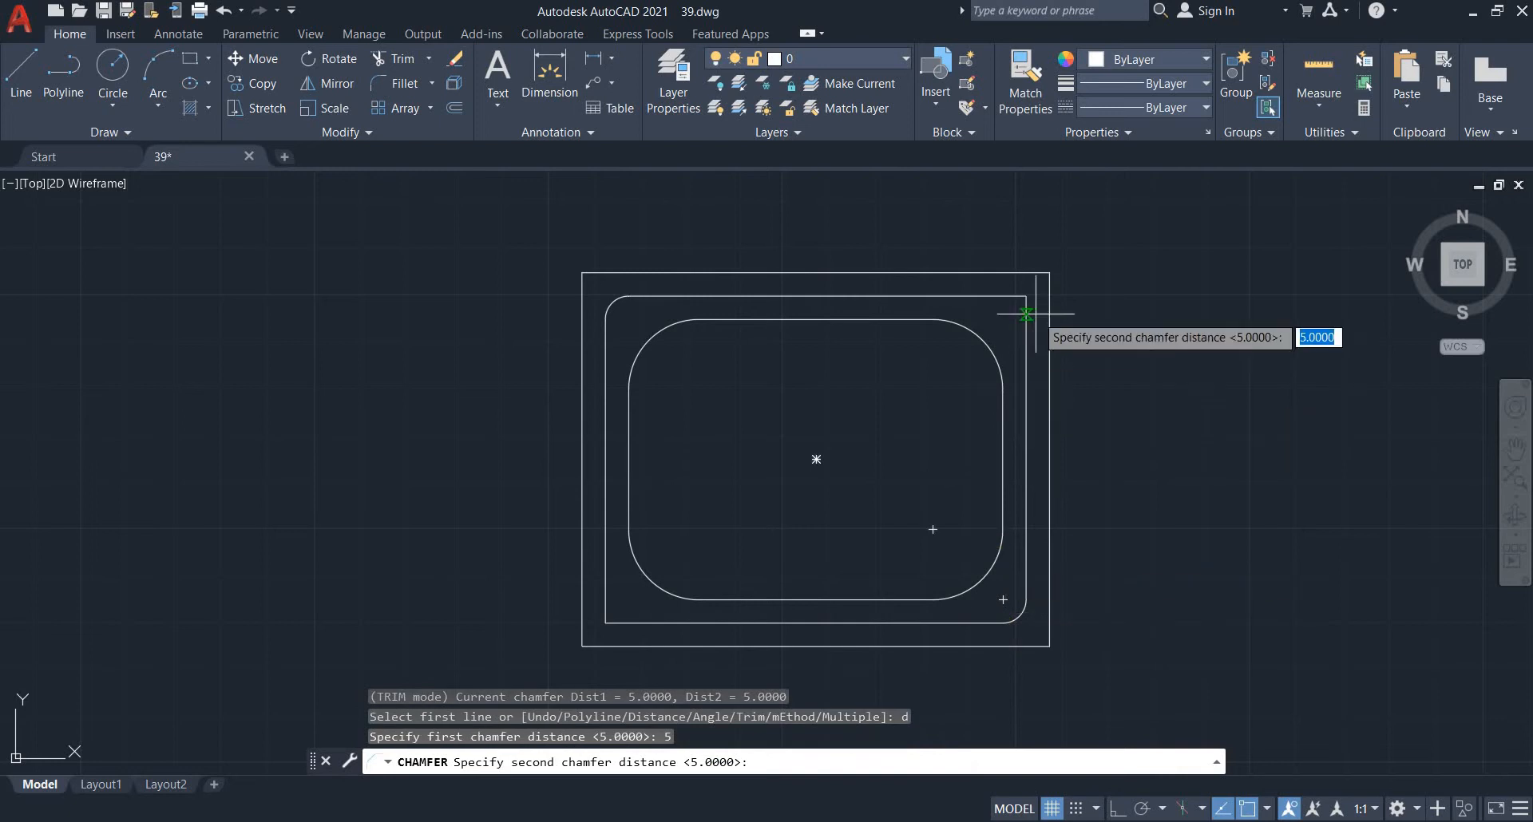
pyautogui.press('Return')
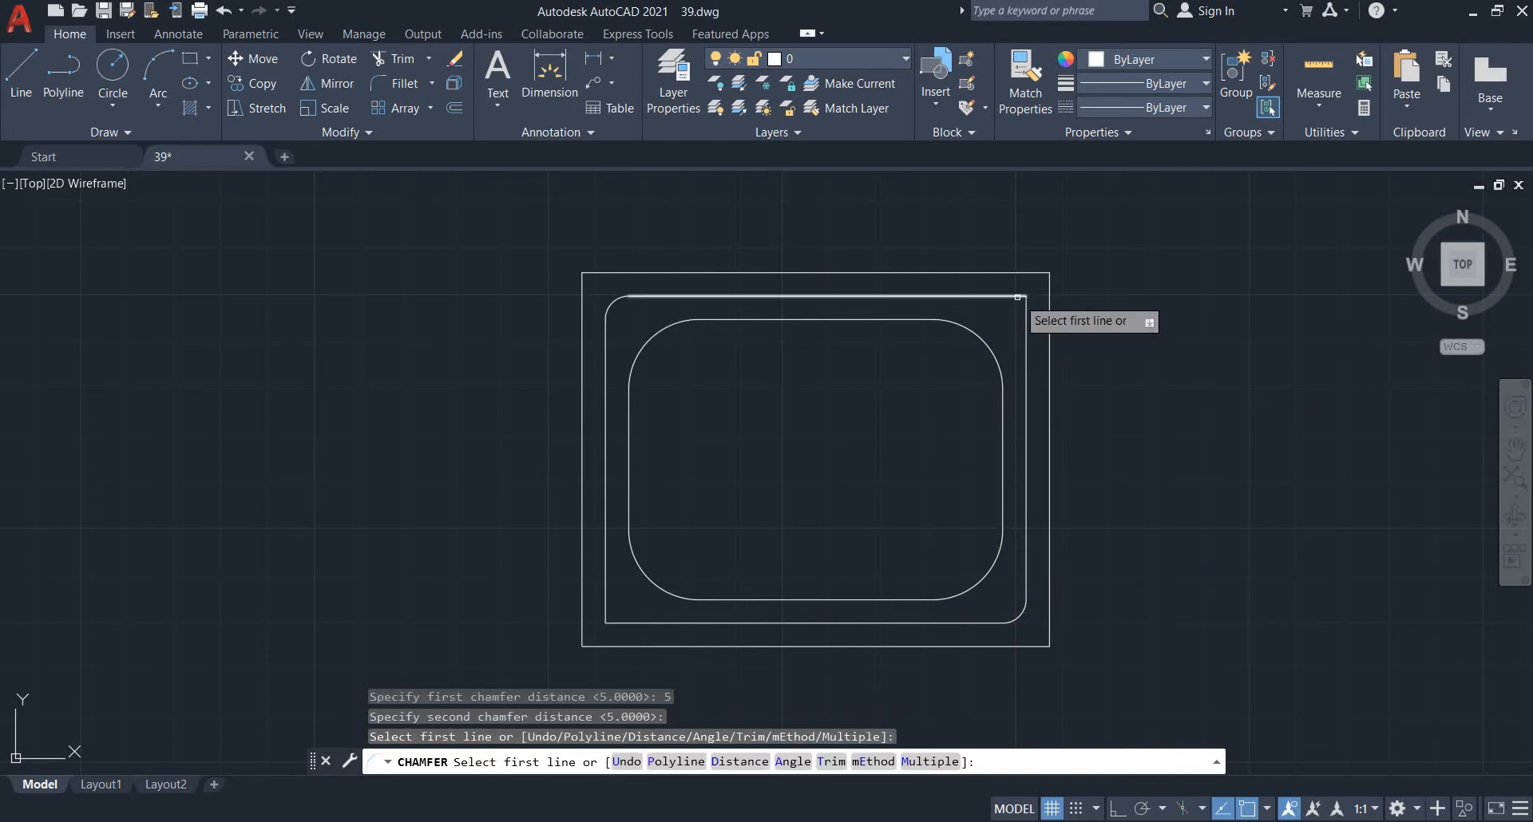
pyautogui.click(1026, 313)
pyautogui.click(1026, 314)
# - Chamfer the middle rectangle's lower-left corner with the same distances of 5
pyautogui.press('Return')
pyautogui.click(634, 621)
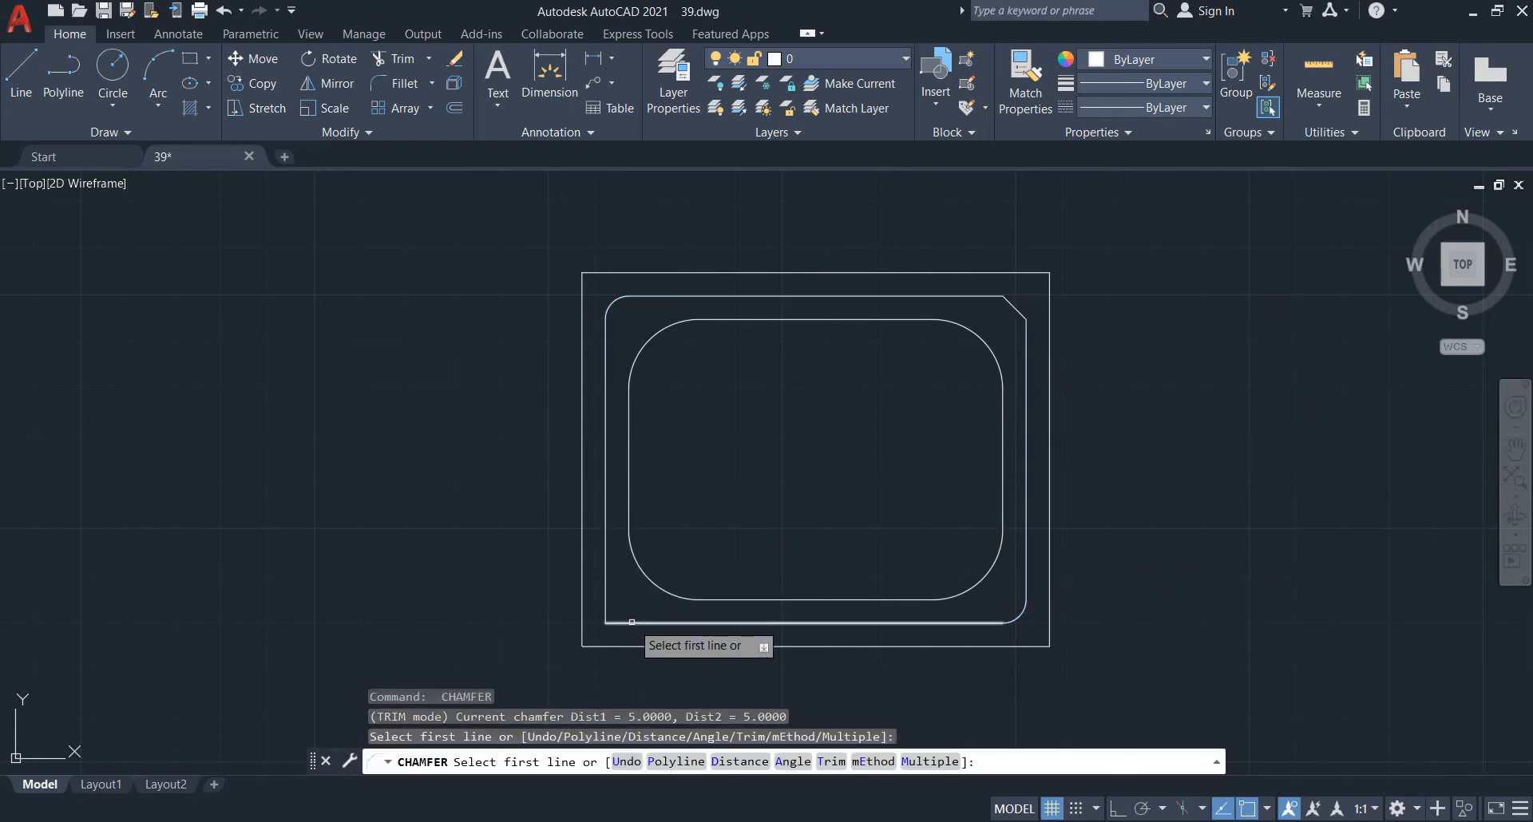
pyautogui.click(607, 608)
pyautogui.press('Escape')
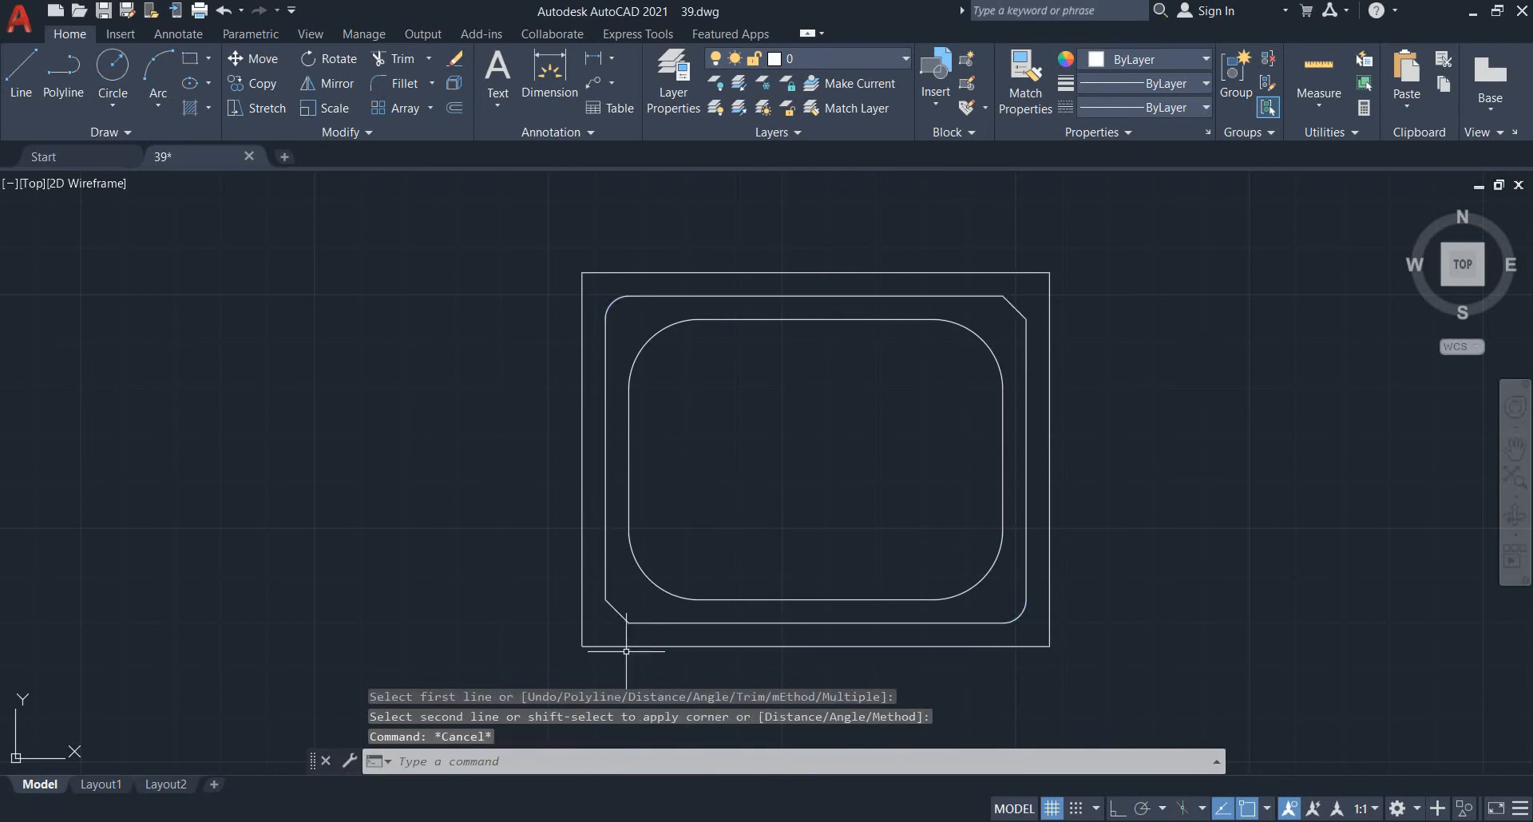
# - Consult the EX 39 reference image in Photos, and draw a vertical centre line between the midpoints of the outer rectangle's top and bottom edges in AutoCAD
pyautogui.hotkey('alt', 'Tab')
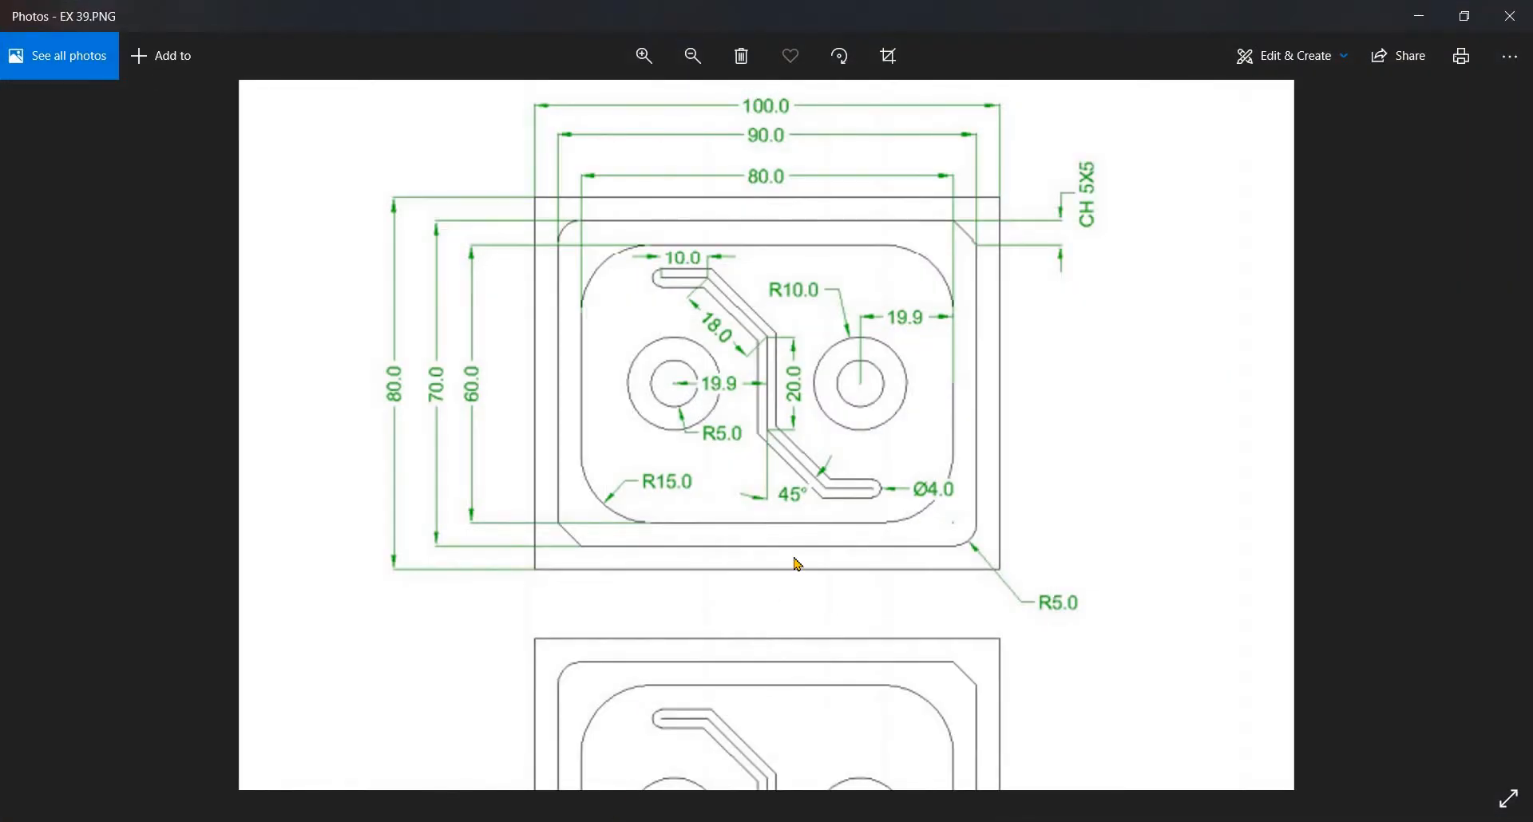
pyautogui.scroll(3, 718, 249)
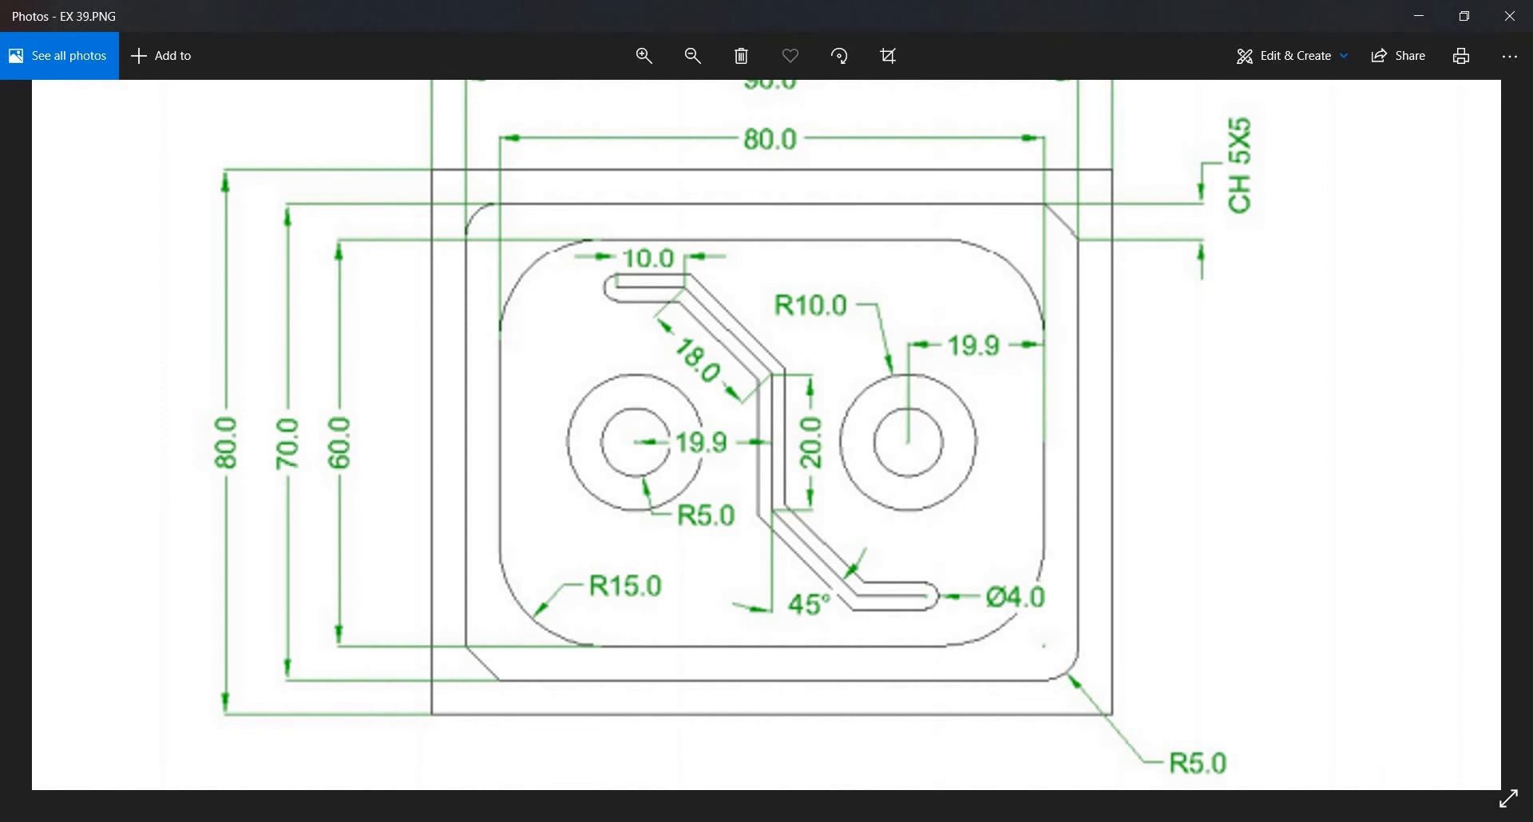
pyautogui.moveTo(664, 820)
pyautogui.click(664, 758)
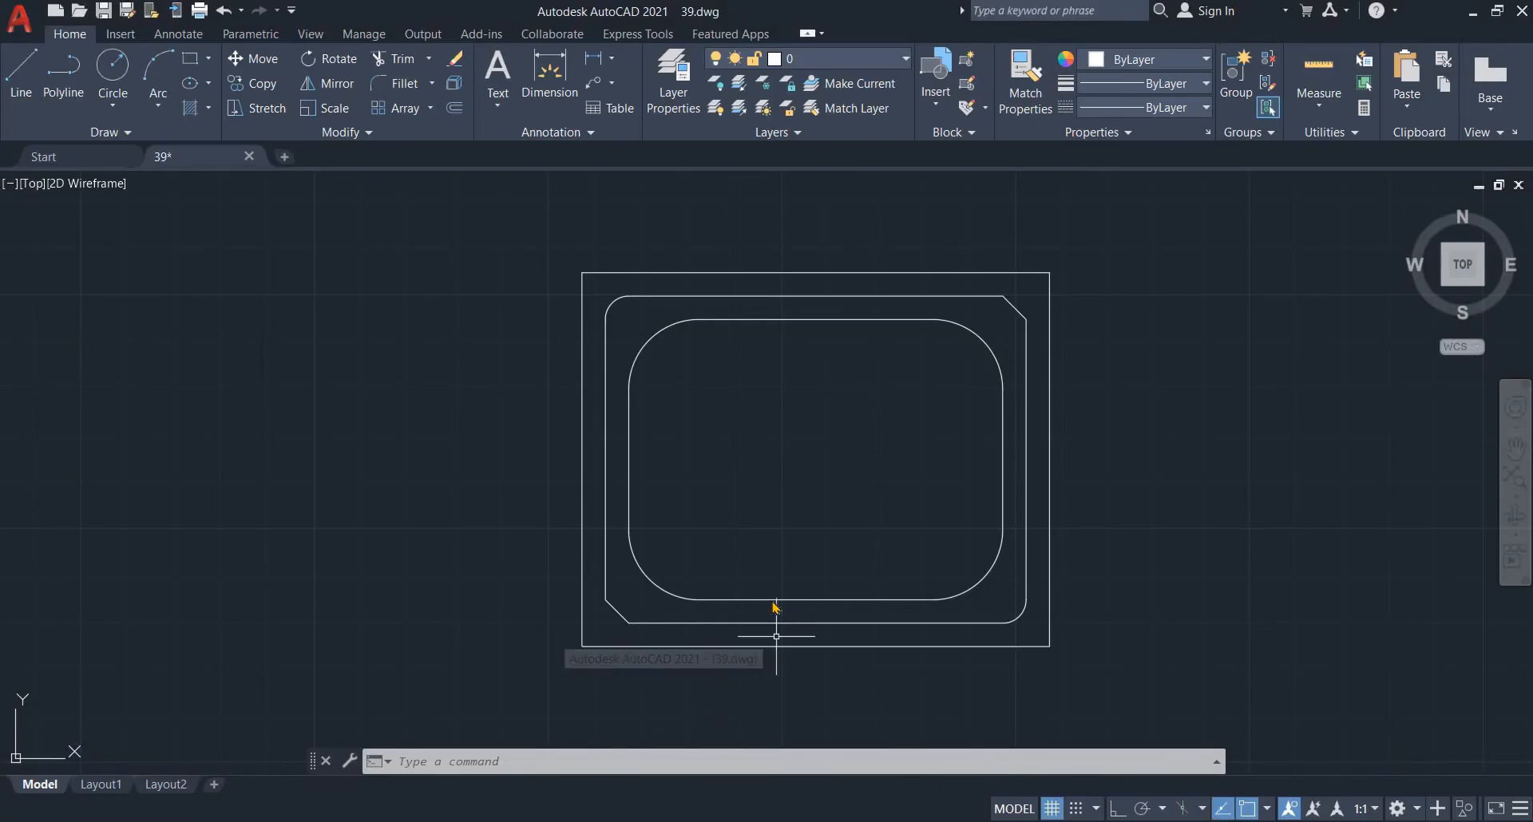
pyautogui.press('Escape')
pyautogui.press('Escape')
pyautogui.press('Escape')
pyautogui.press('Return')
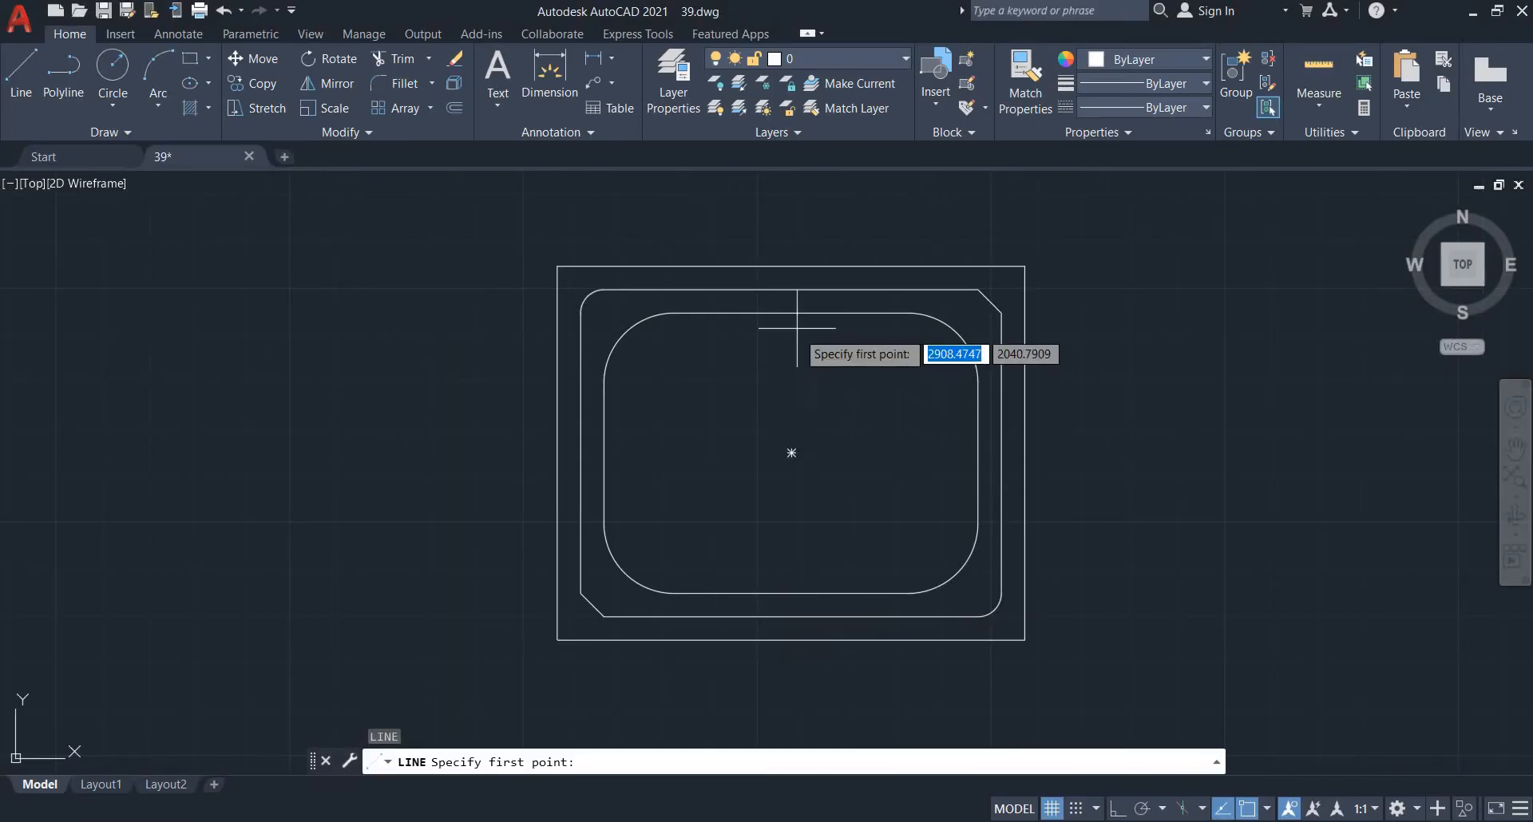
pyautogui.click(790, 266)
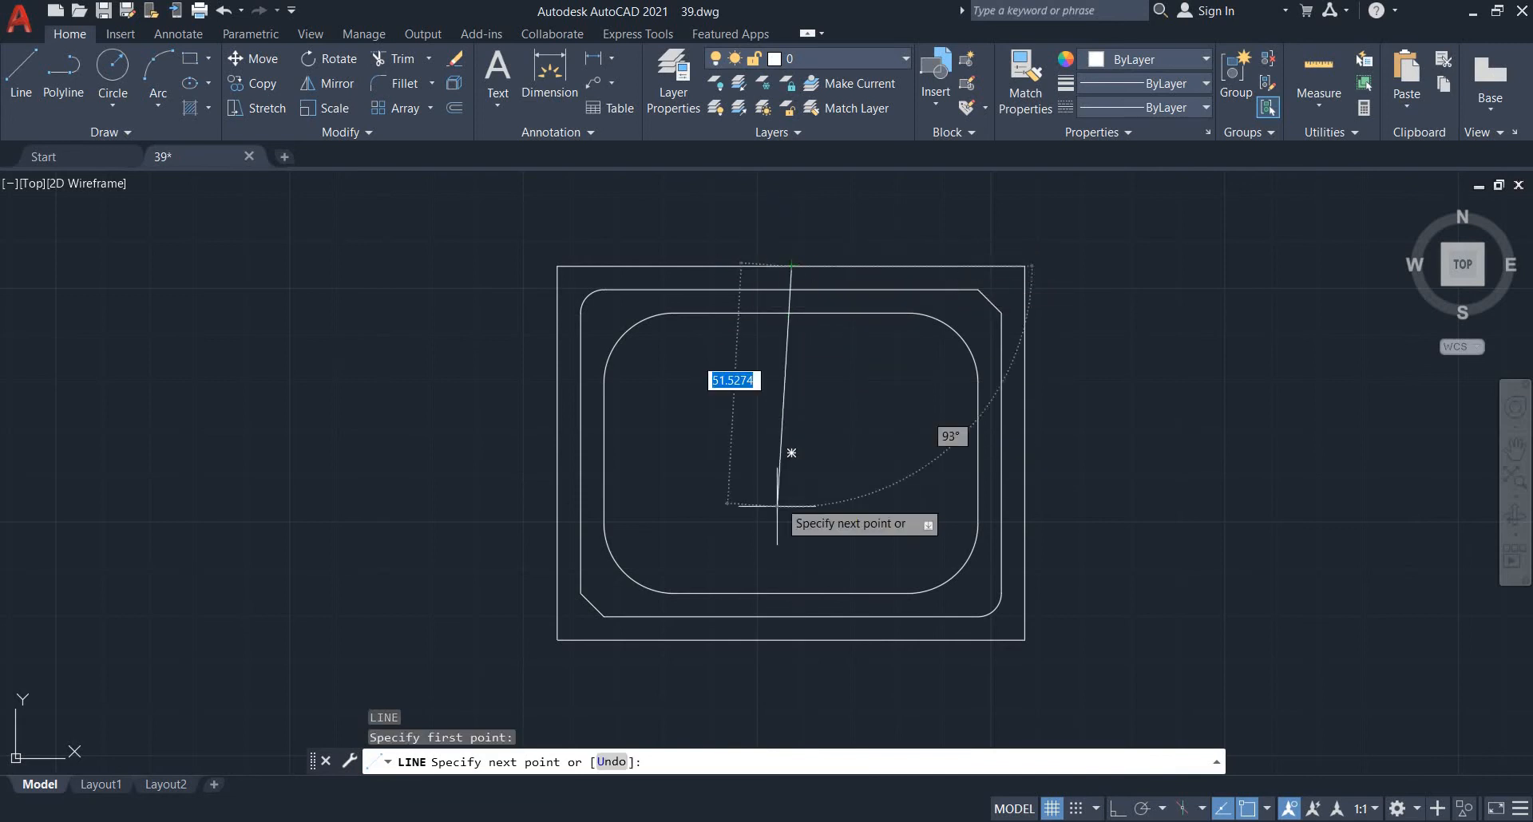
pyautogui.click(791, 638)
pyautogui.press('Escape')
pyautogui.press('Escape')
pyautogui.press('Escape')
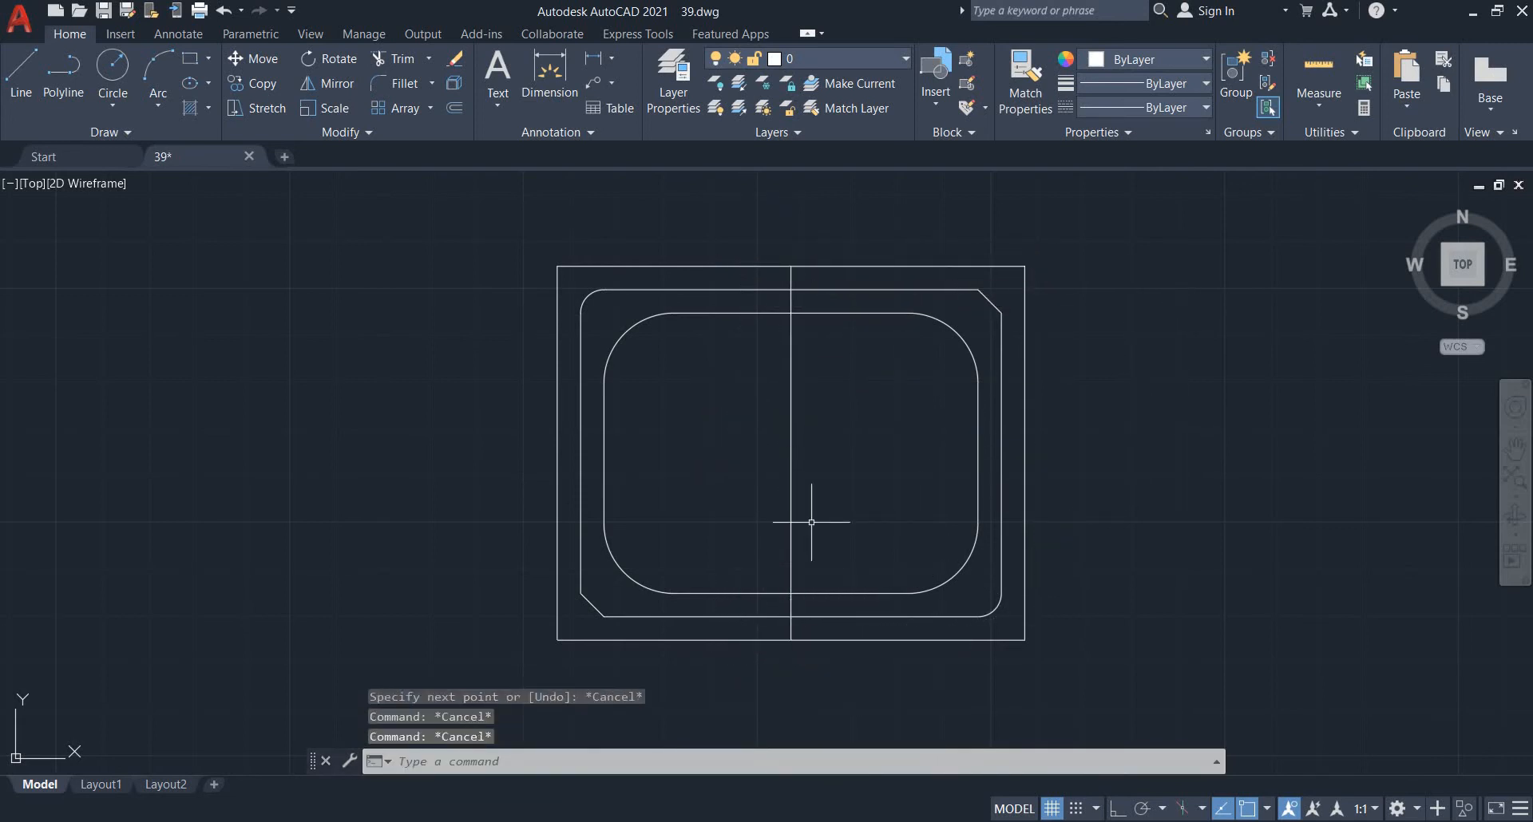
pyautogui.write('o')
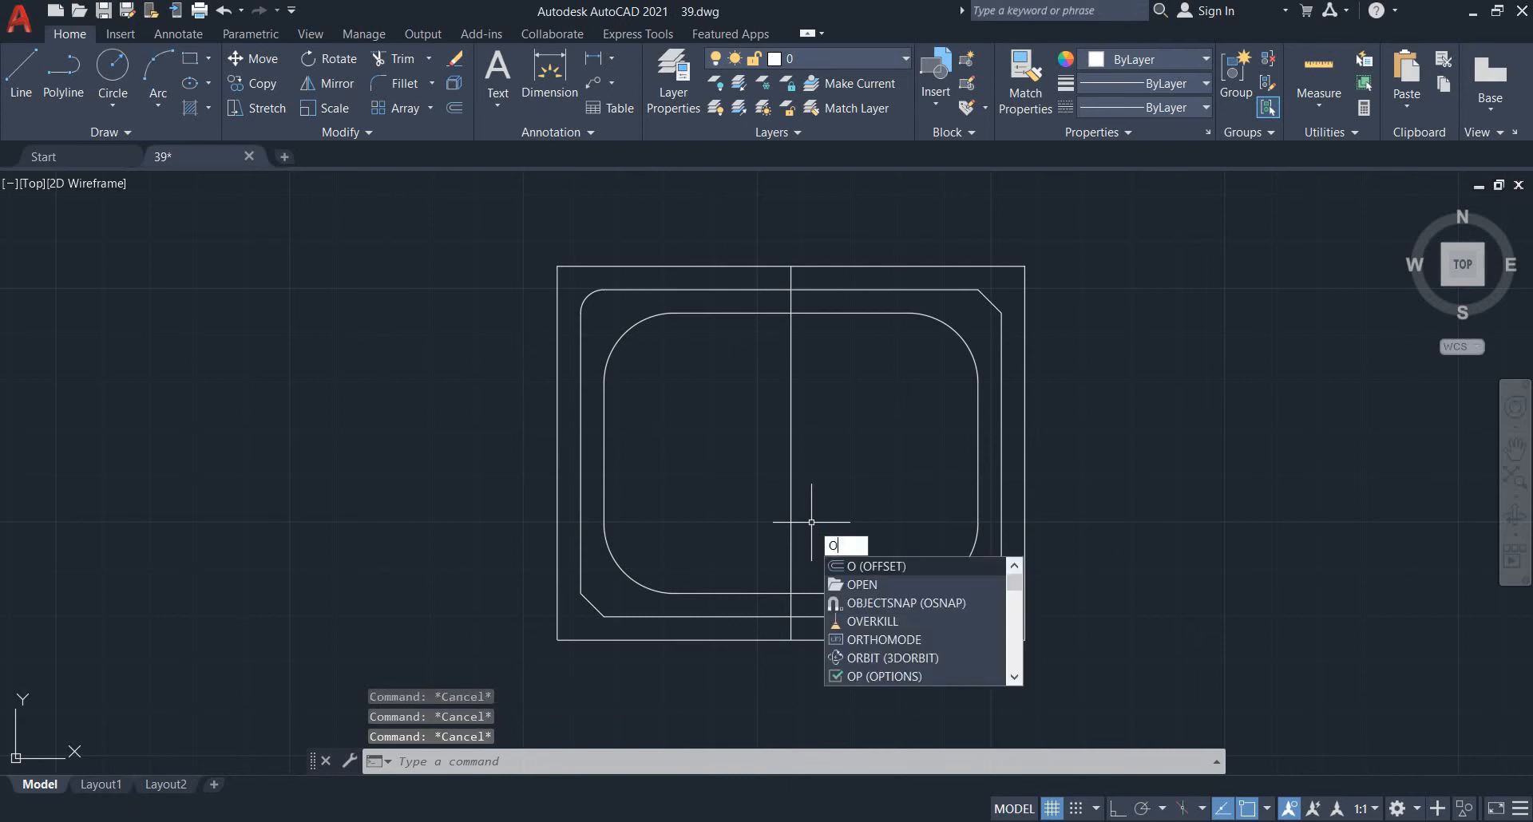
pyautogui.press('Return')
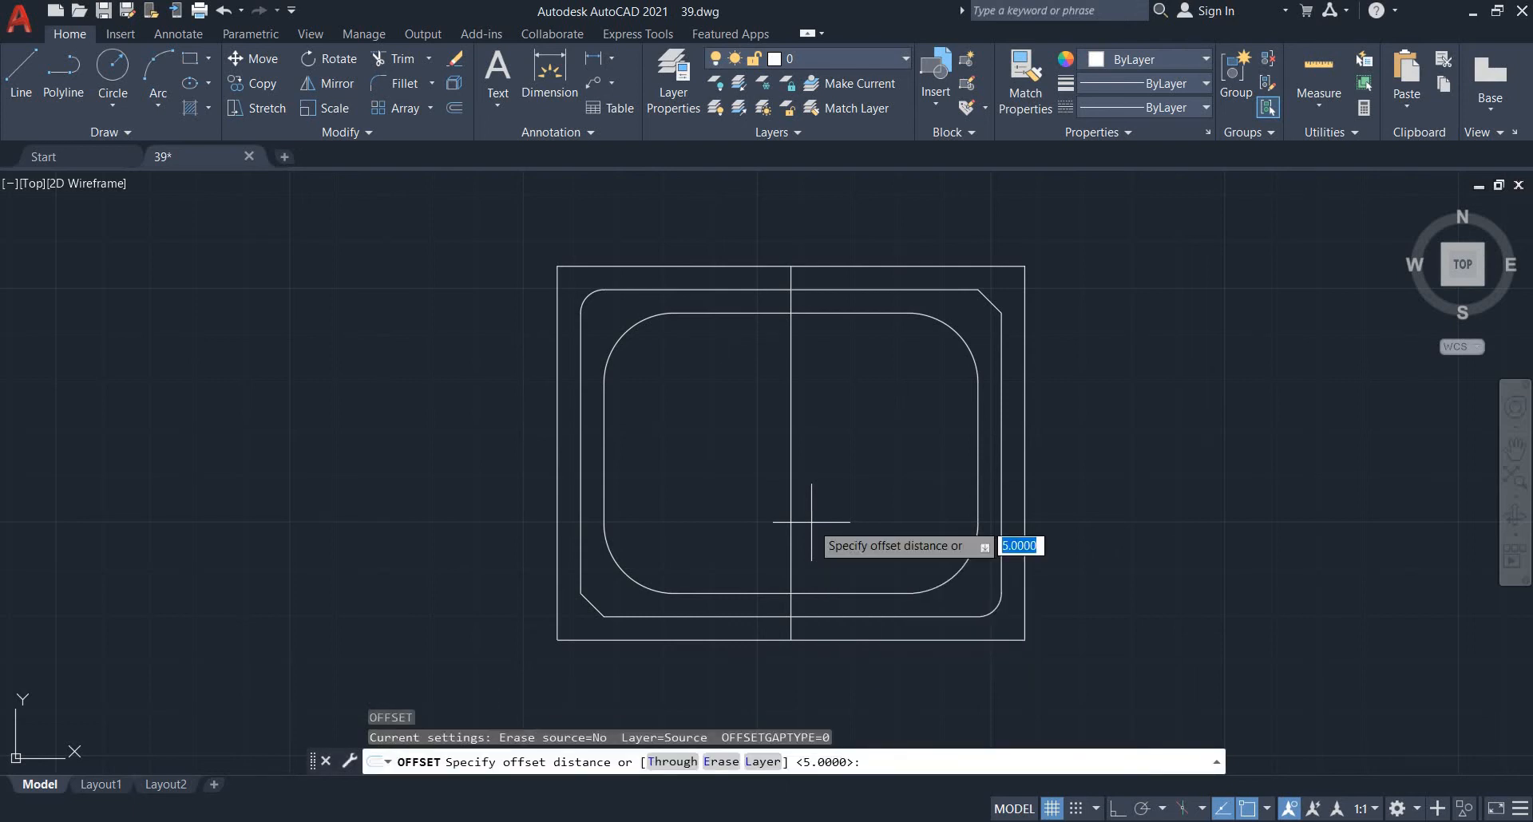
pyautogui.press('Escape')
# - Draw a horizontal line about 25 long to the left from the midpoint of the vertical centre line
pyautogui.write('l')
pyautogui.press('Return')
pyautogui.click(790, 452)
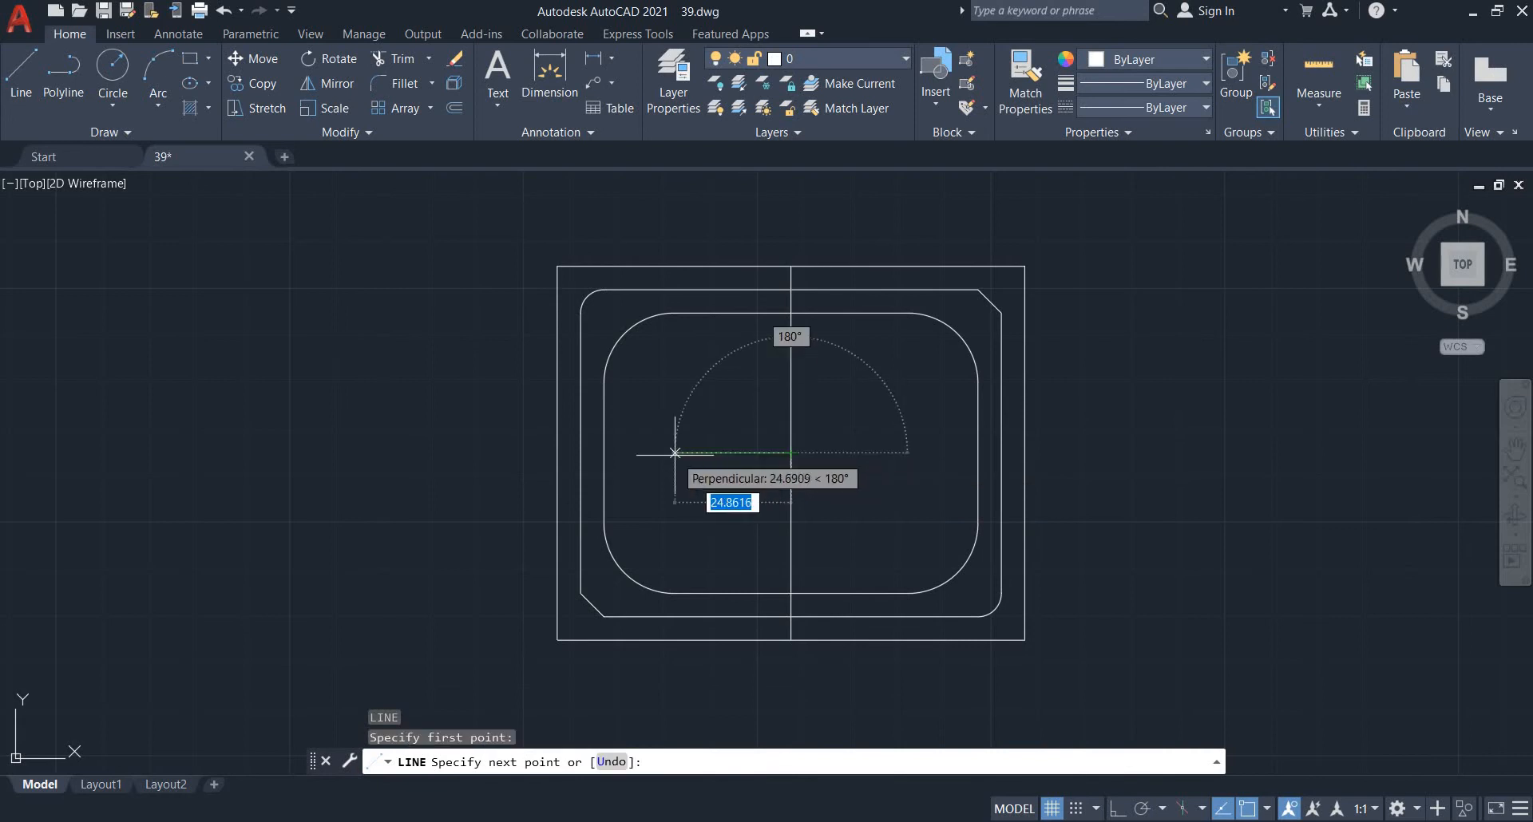
pyautogui.click(674, 453)
pyautogui.press('Escape')
pyautogui.press('Escape')
pyautogui.press('Escape')
# - Try offsetting the horizontal line upward by a distance of 1
pyautogui.write('o')
pyautogui.press('Return')
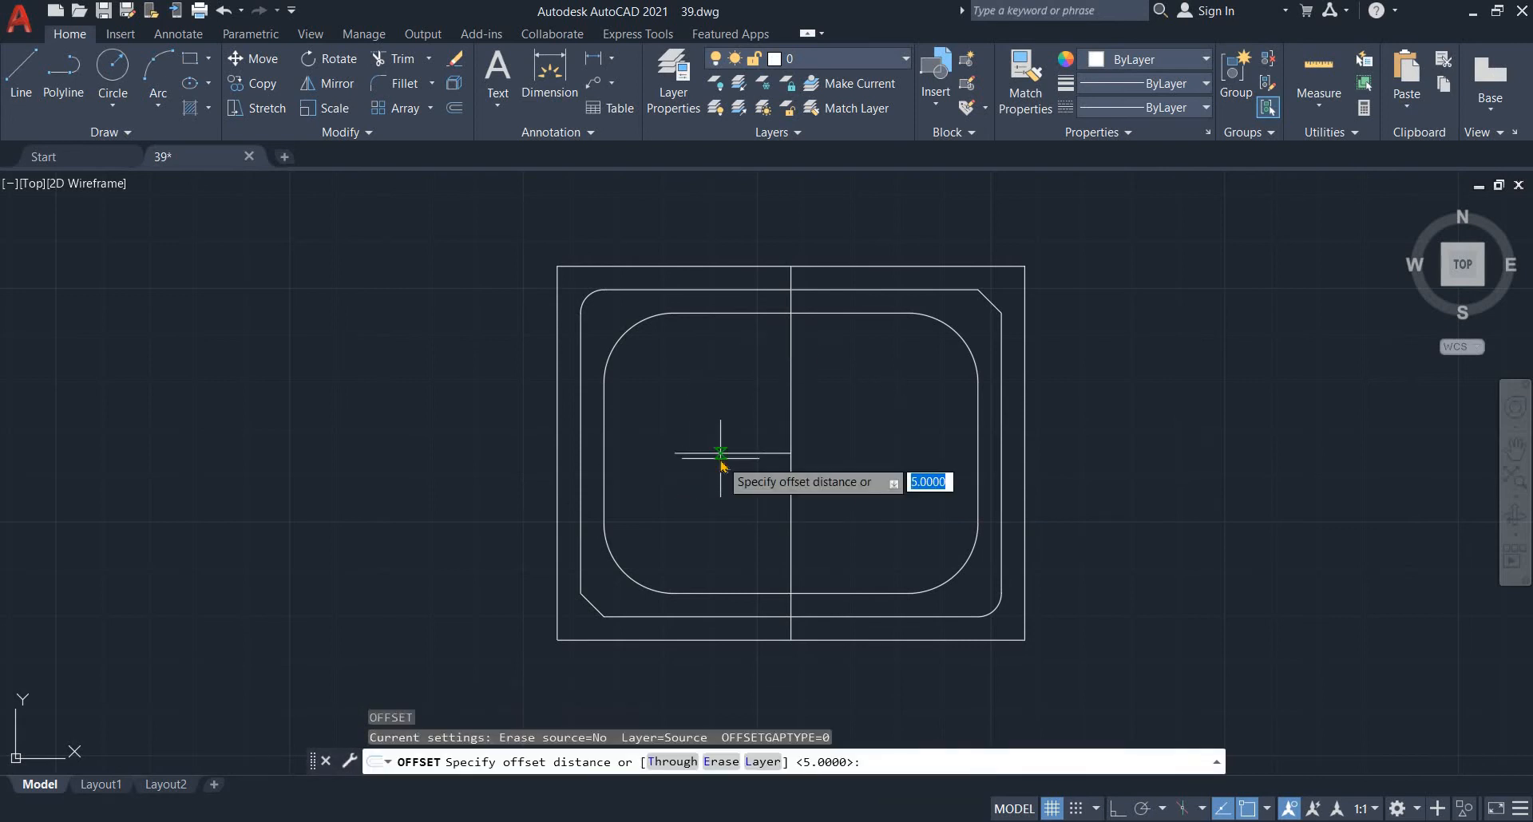
pyautogui.write('1')
pyautogui.press('Return')
pyautogui.click(727, 452)
pyautogui.click(735, 435)
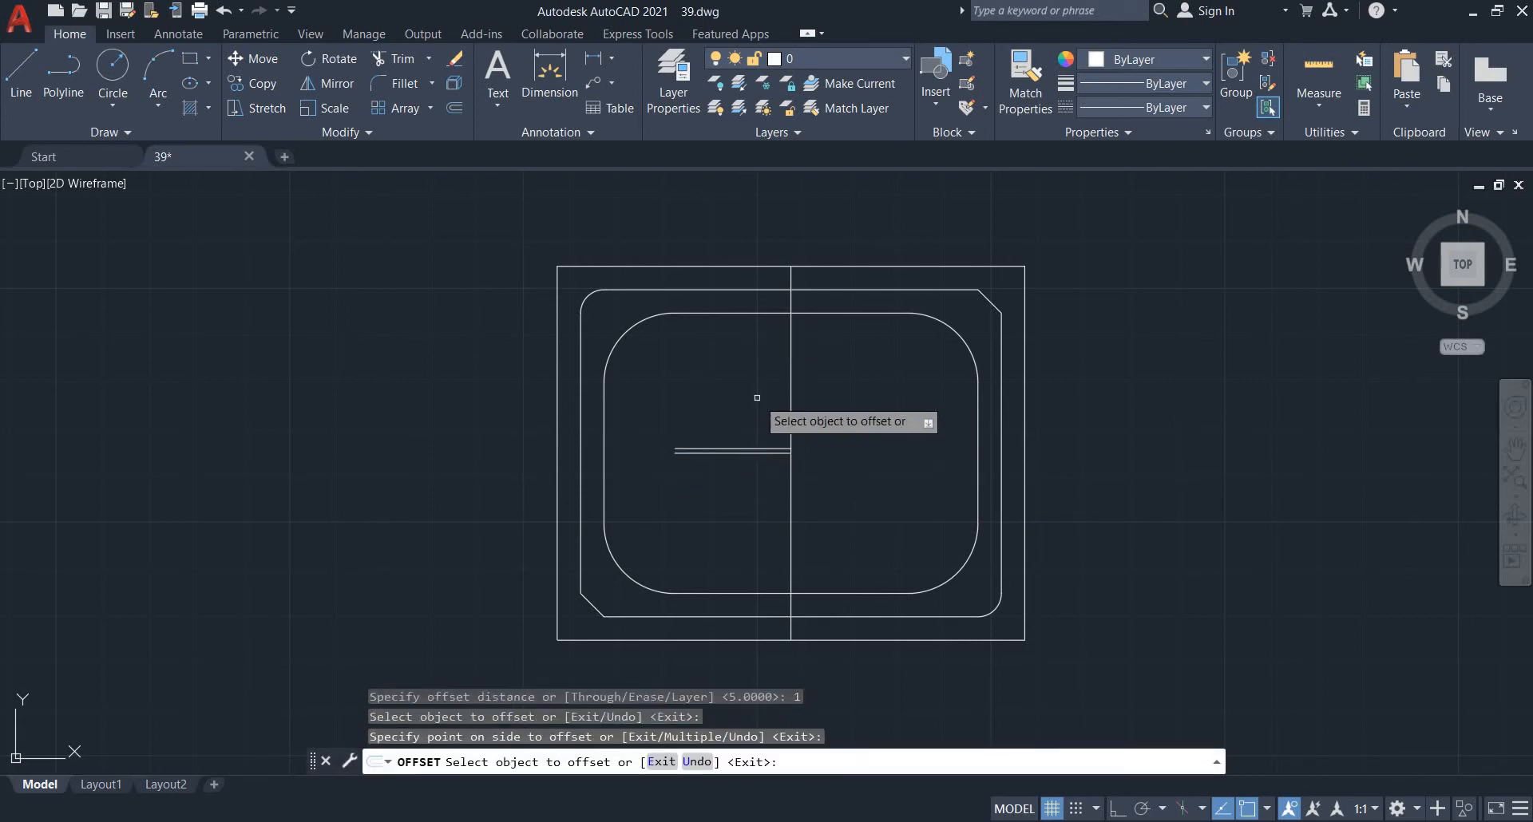
pyautogui.press('Escape')
# - Erase the offset copy lying just above the original horizontal line
pyautogui.click(778, 438)
pyautogui.click(735, 451)
pyautogui.scroll(4, 740, 453)
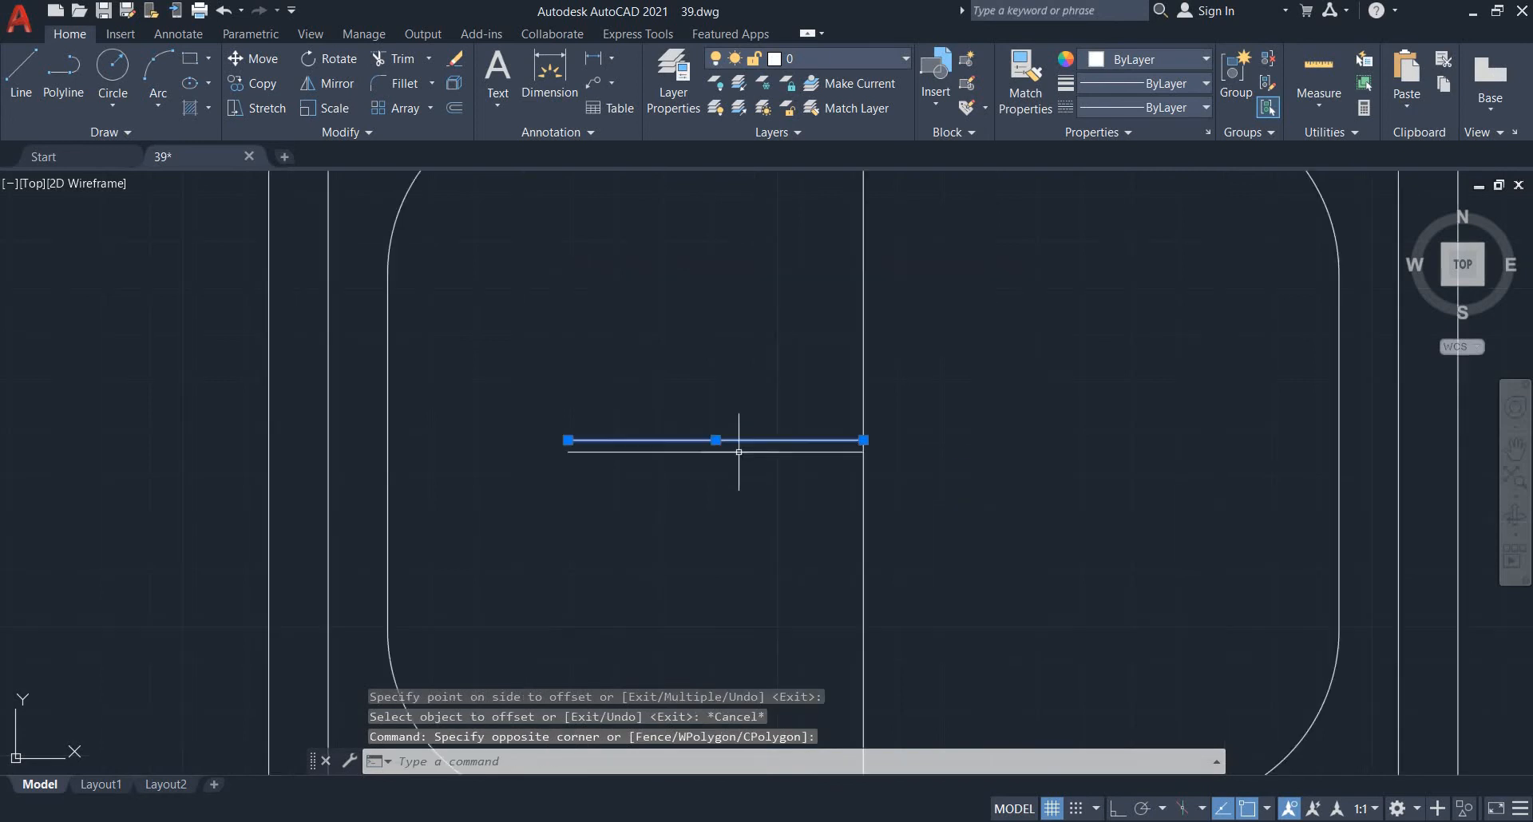
pyautogui.write('e')
pyautogui.press('Return')
pyautogui.press('Escape')
pyautogui.press('Escape')
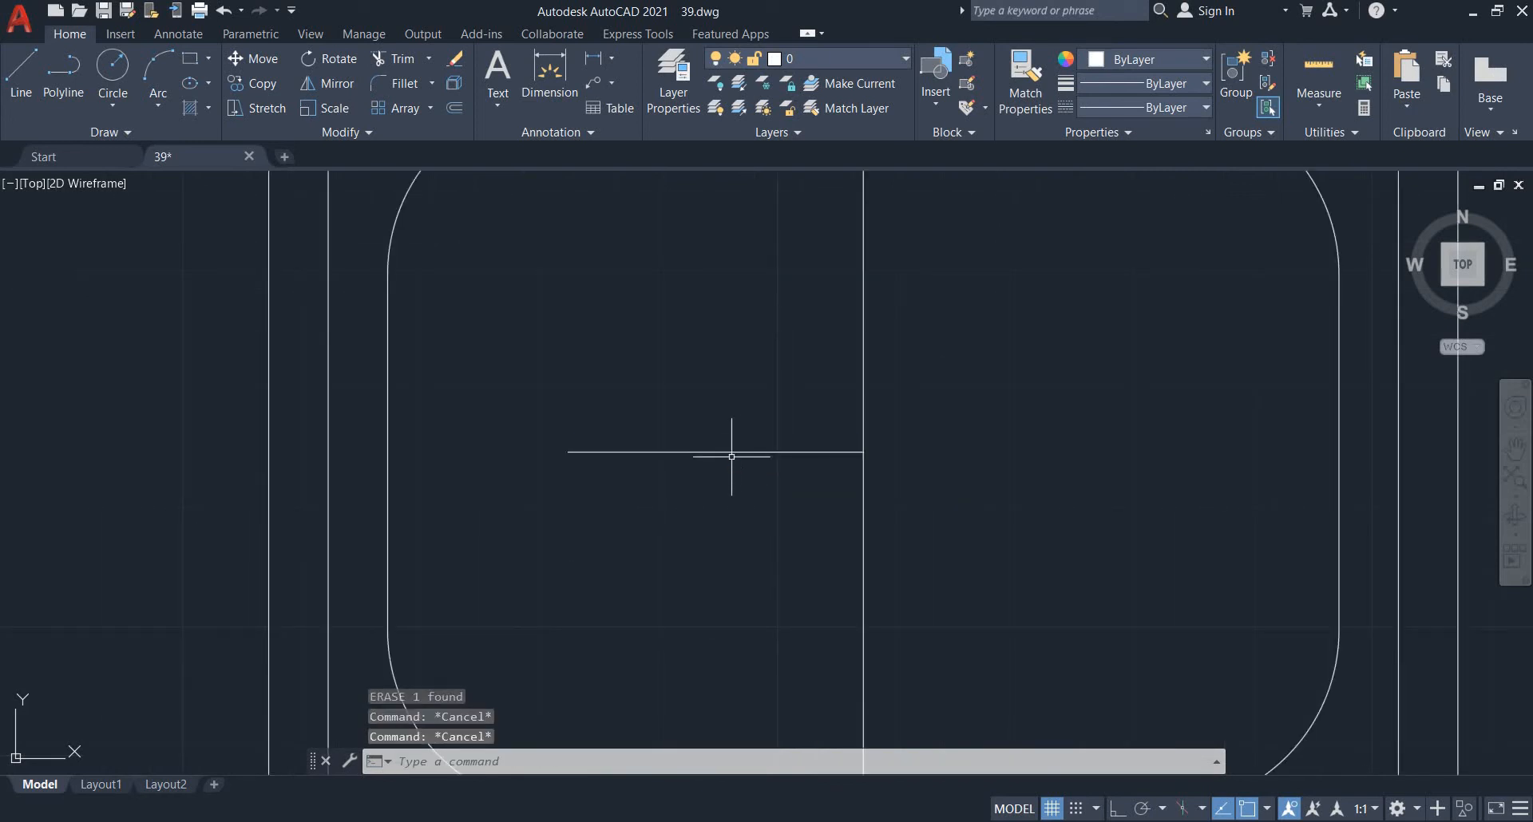
# - Offset the horizontal line by 10 both above and below
pyautogui.write('o')
pyautogui.press('Return')
pyautogui.write('10')
pyautogui.press('Return')
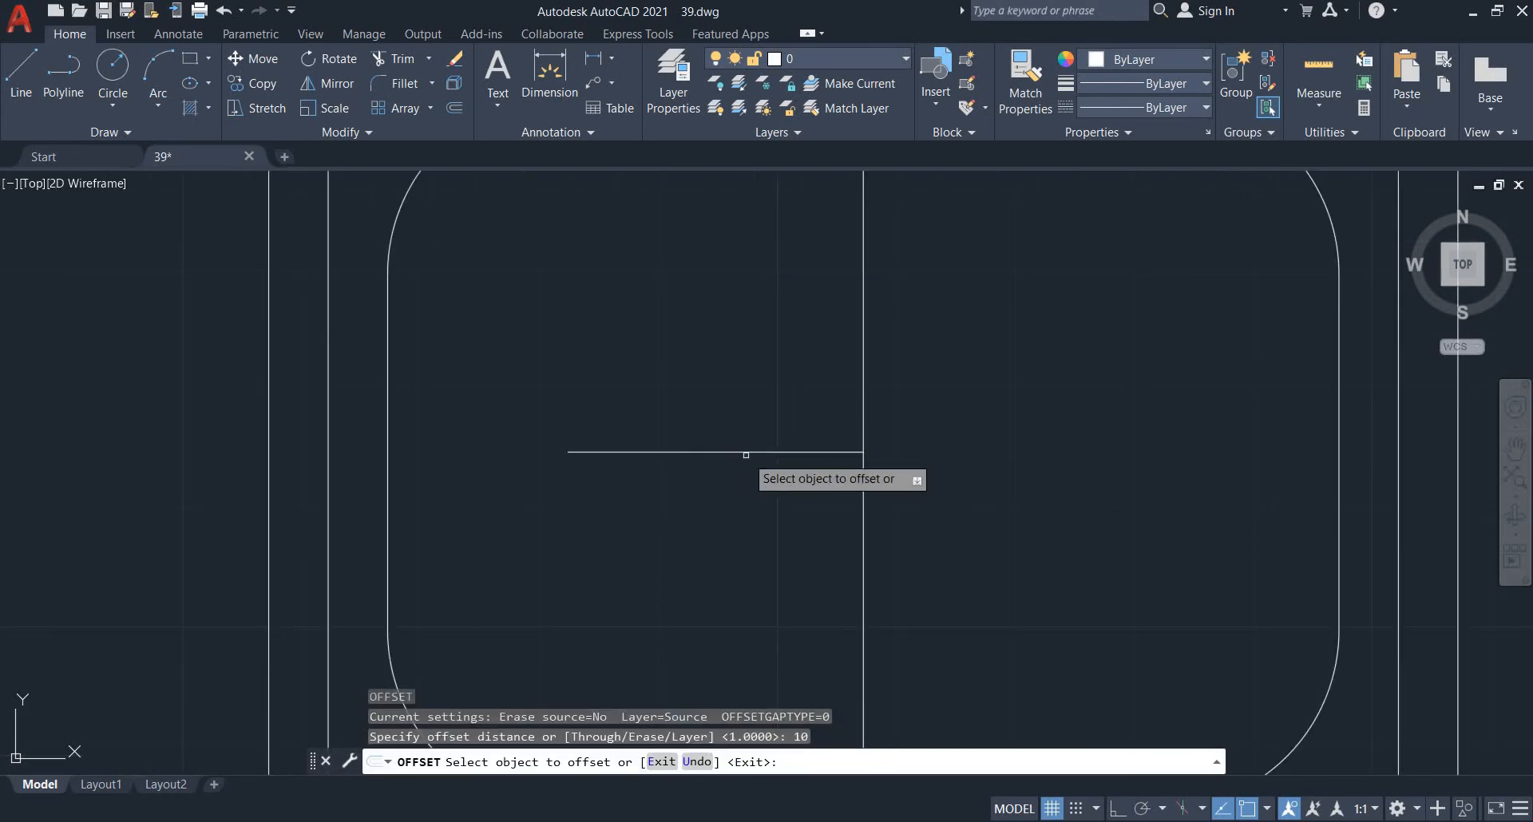
pyautogui.click(746, 452)
pyautogui.click(792, 367)
pyautogui.click(794, 452)
pyautogui.click(796, 565)
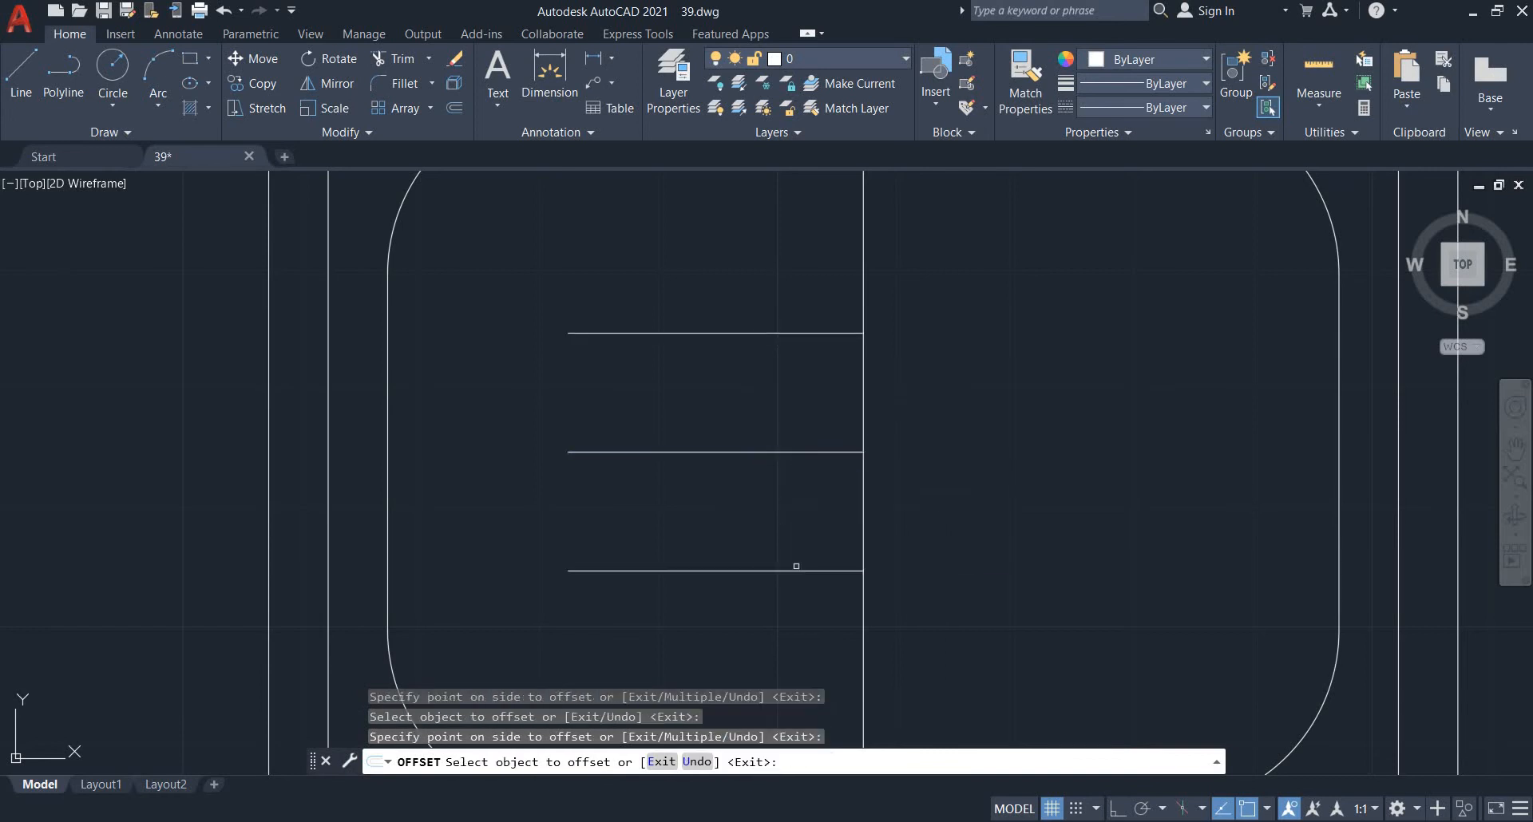
pyautogui.press('Escape')
# - Switch to the EX 39 image in Photos, examine the dimensions of the bent slot's upper part, and return to AutoCAD
pyautogui.hotkey('alt', 'Tab')
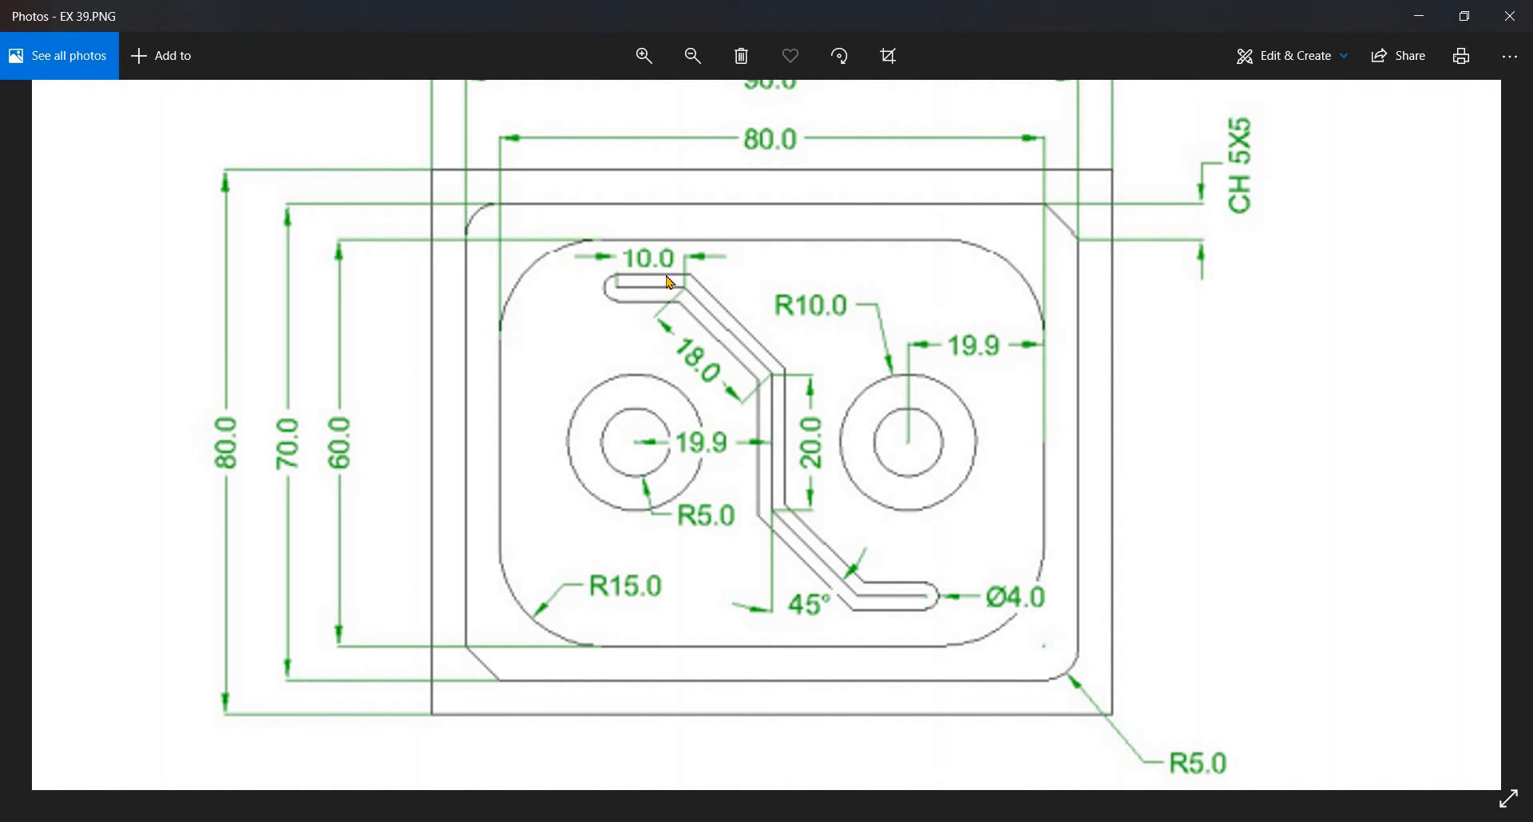
pyautogui.scroll(5, 641, 253)
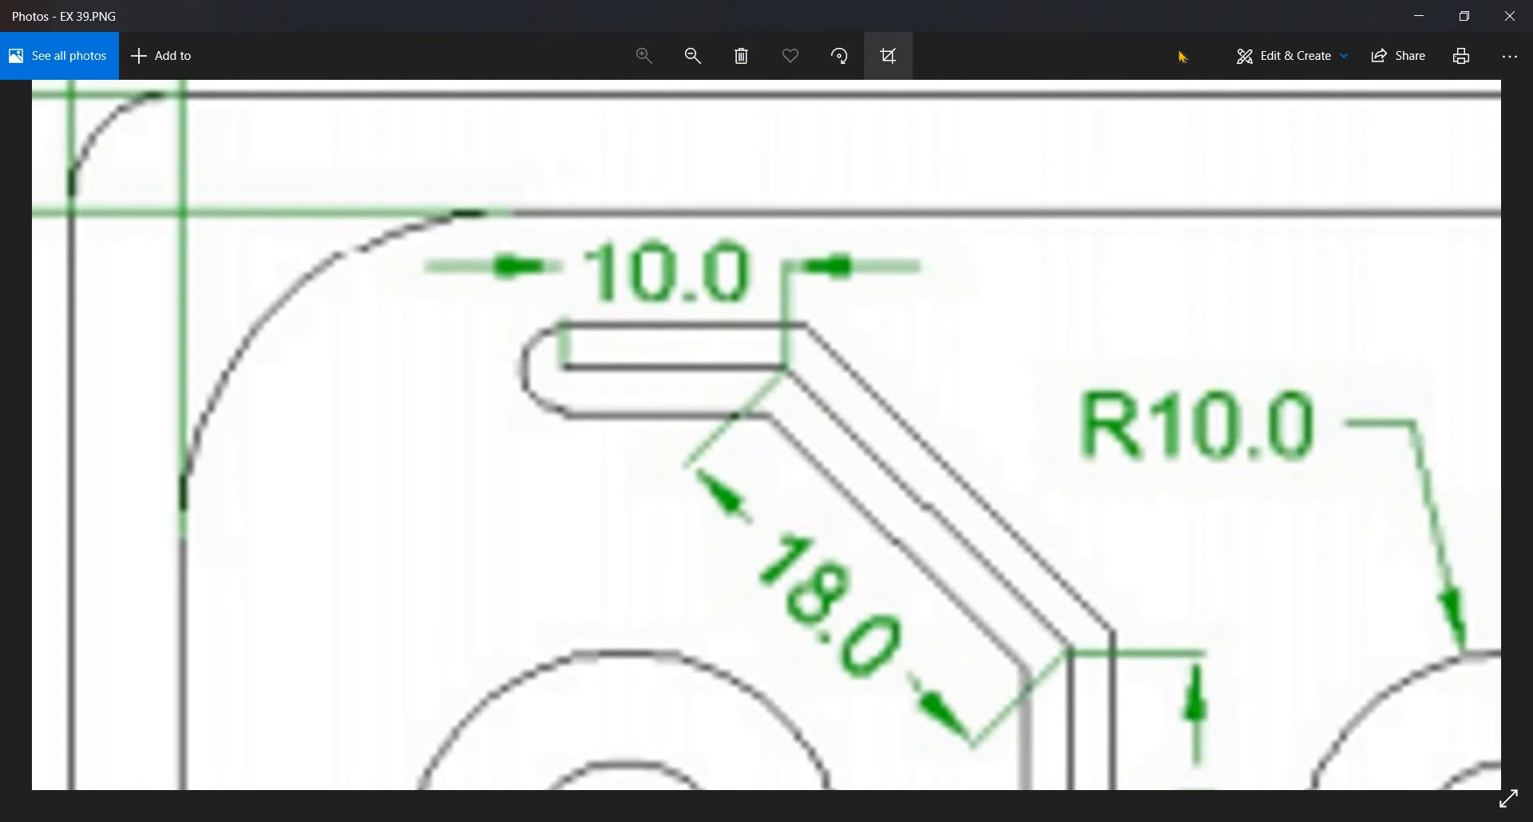
pyautogui.click(1273, 62)
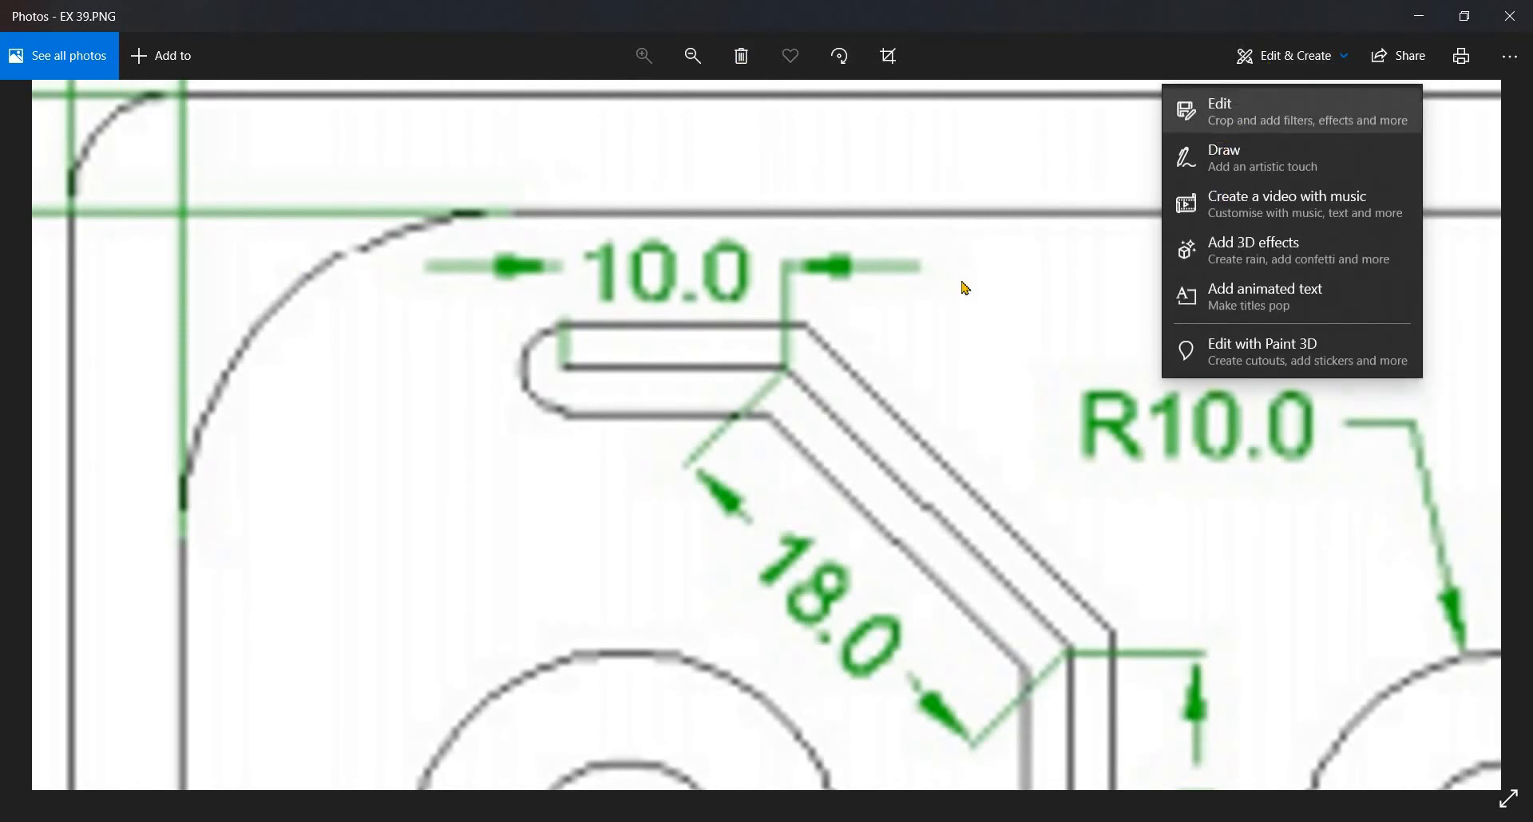
pyautogui.press('Down')
pyautogui.press('Return')
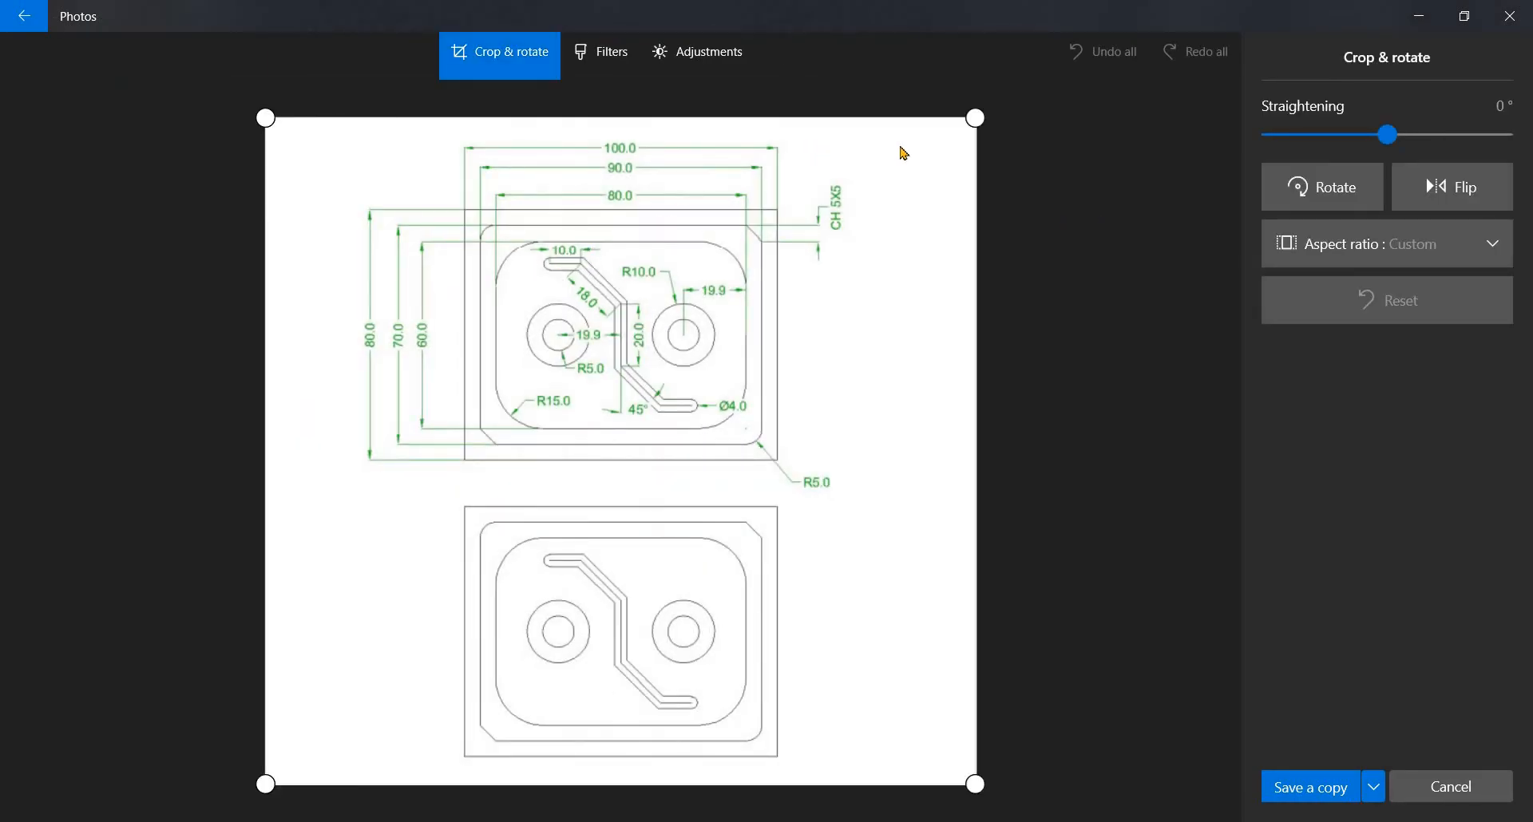
pyautogui.click(1457, 786)
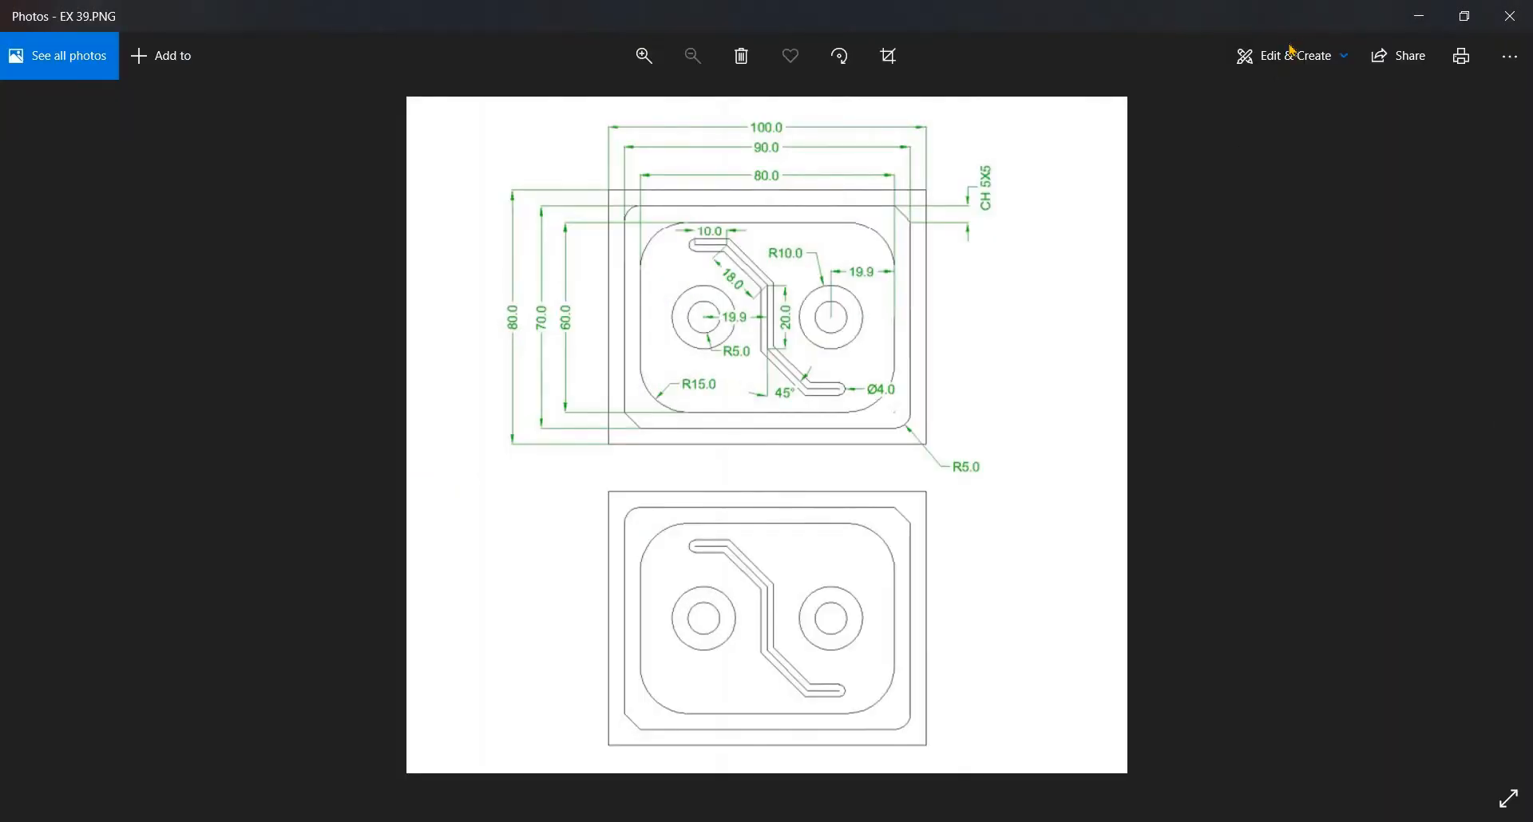
pyautogui.click(1293, 52)
pyautogui.press('Down')
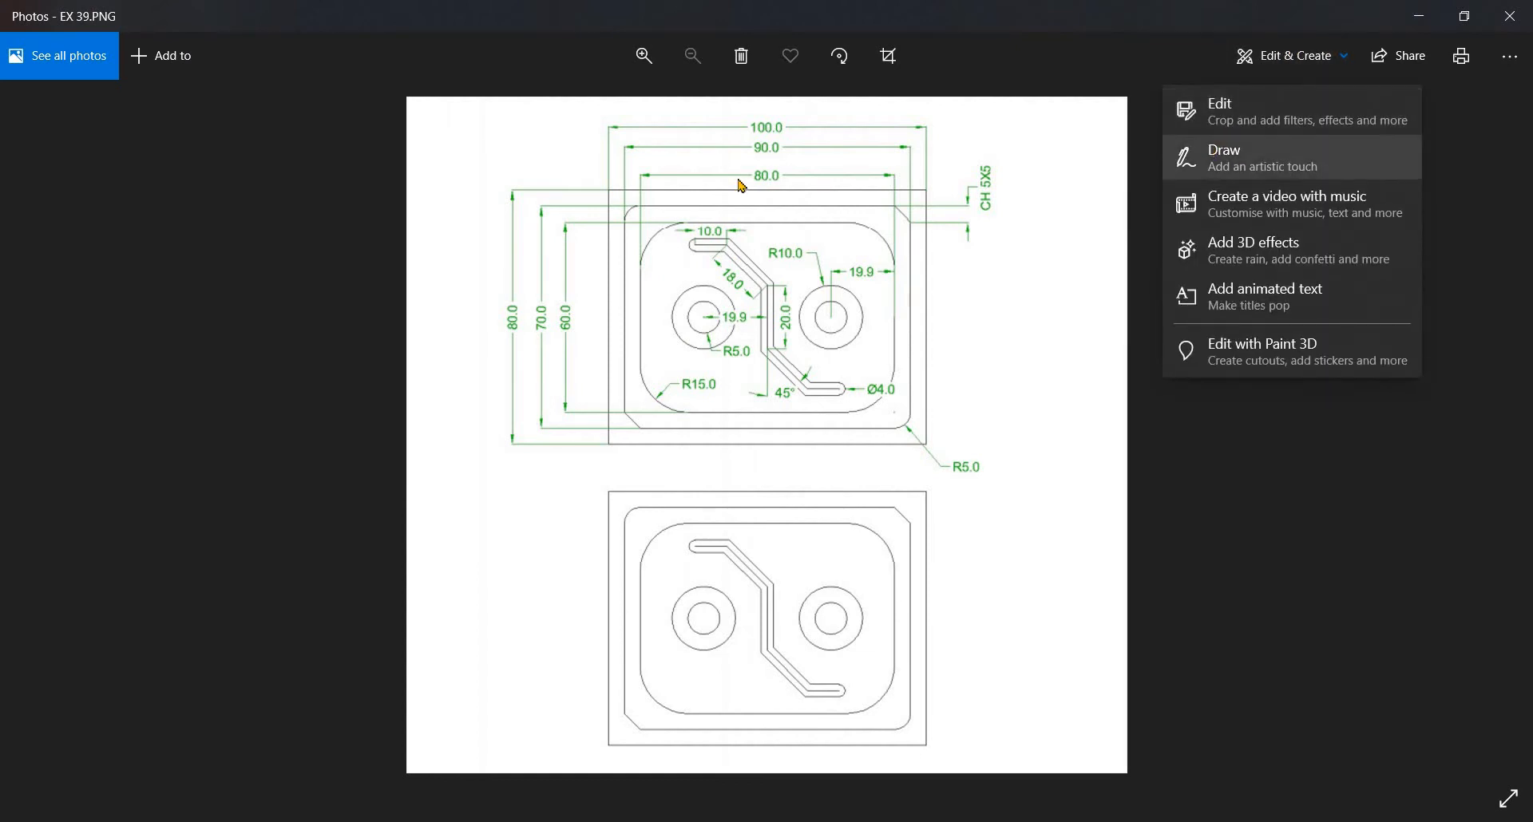
pyautogui.press('Return')
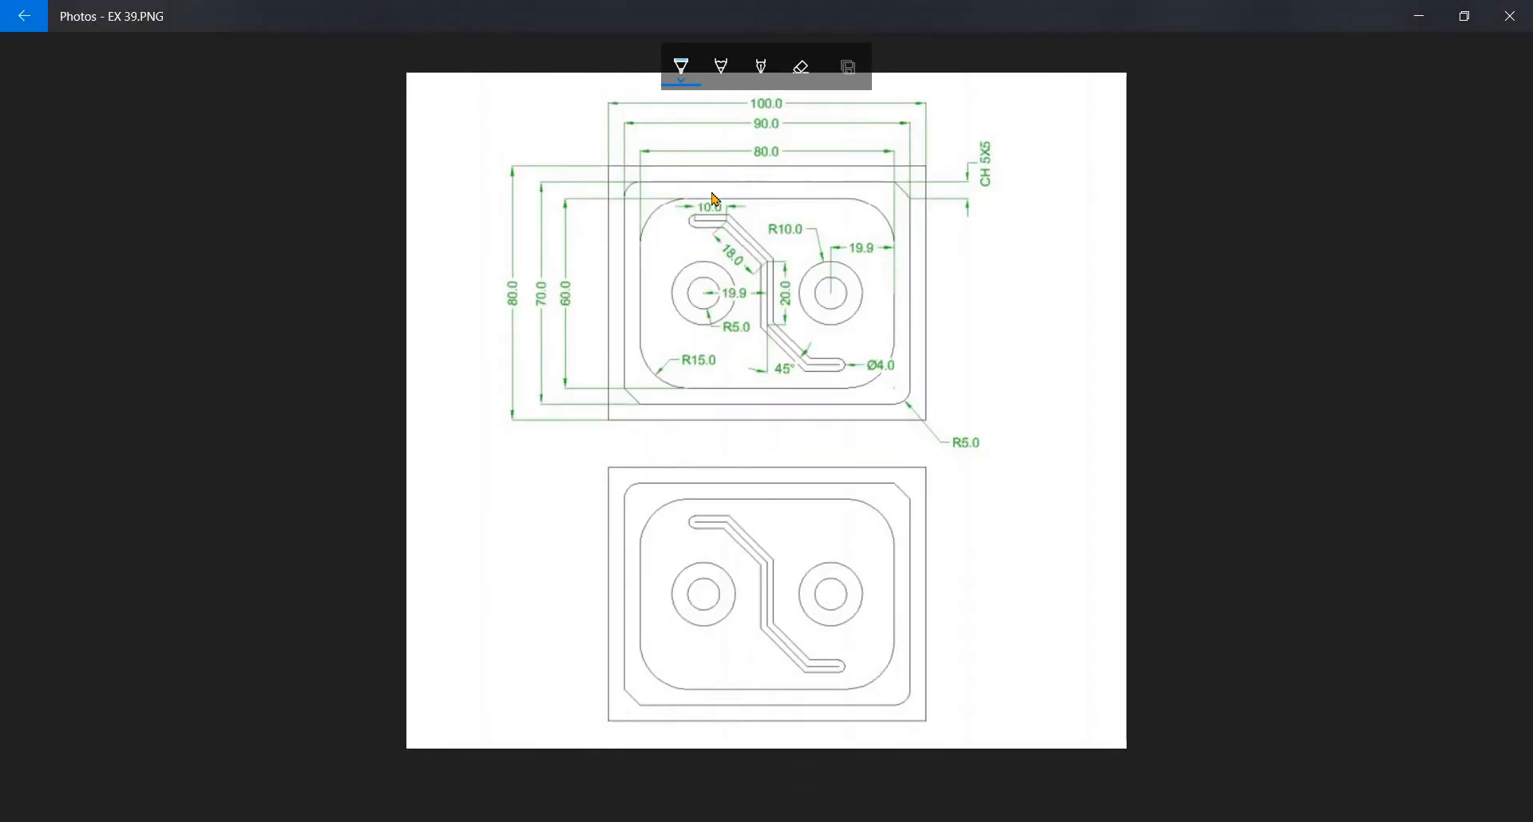
pyautogui.press('Escape')
pyautogui.keyDown('ctrl'); pyautogui.scroll(4, 646, 244); pyautogui.keyUp('ctrl')
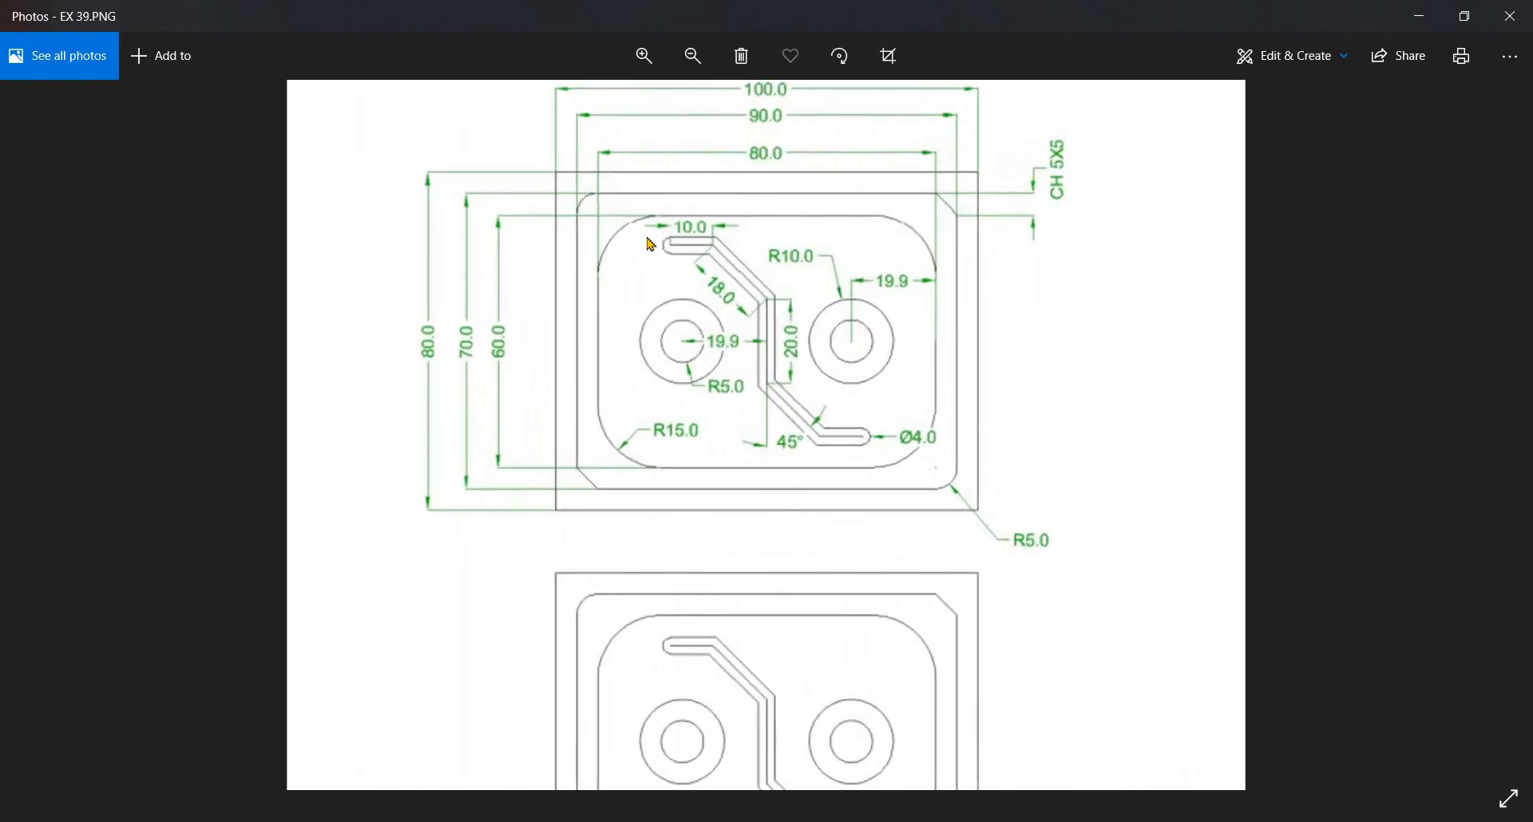
pyautogui.keyDown('ctrl'); pyautogui.scroll(3, 647, 255); pyautogui.keyUp('ctrl')
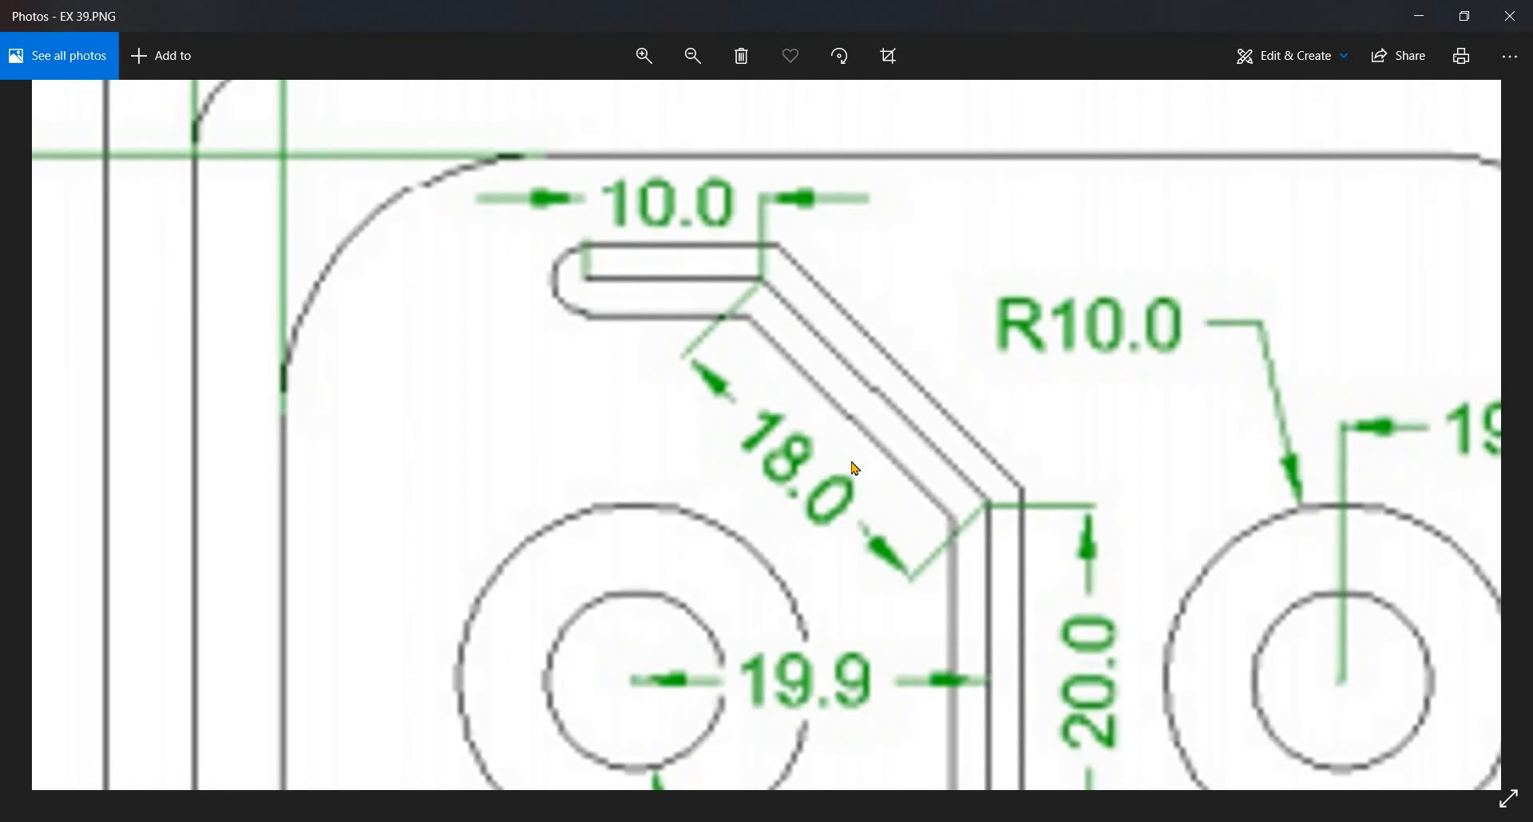
pyautogui.keyDown('ctrl'); pyautogui.scroll(-7, 856, 469); pyautogui.keyUp('ctrl')
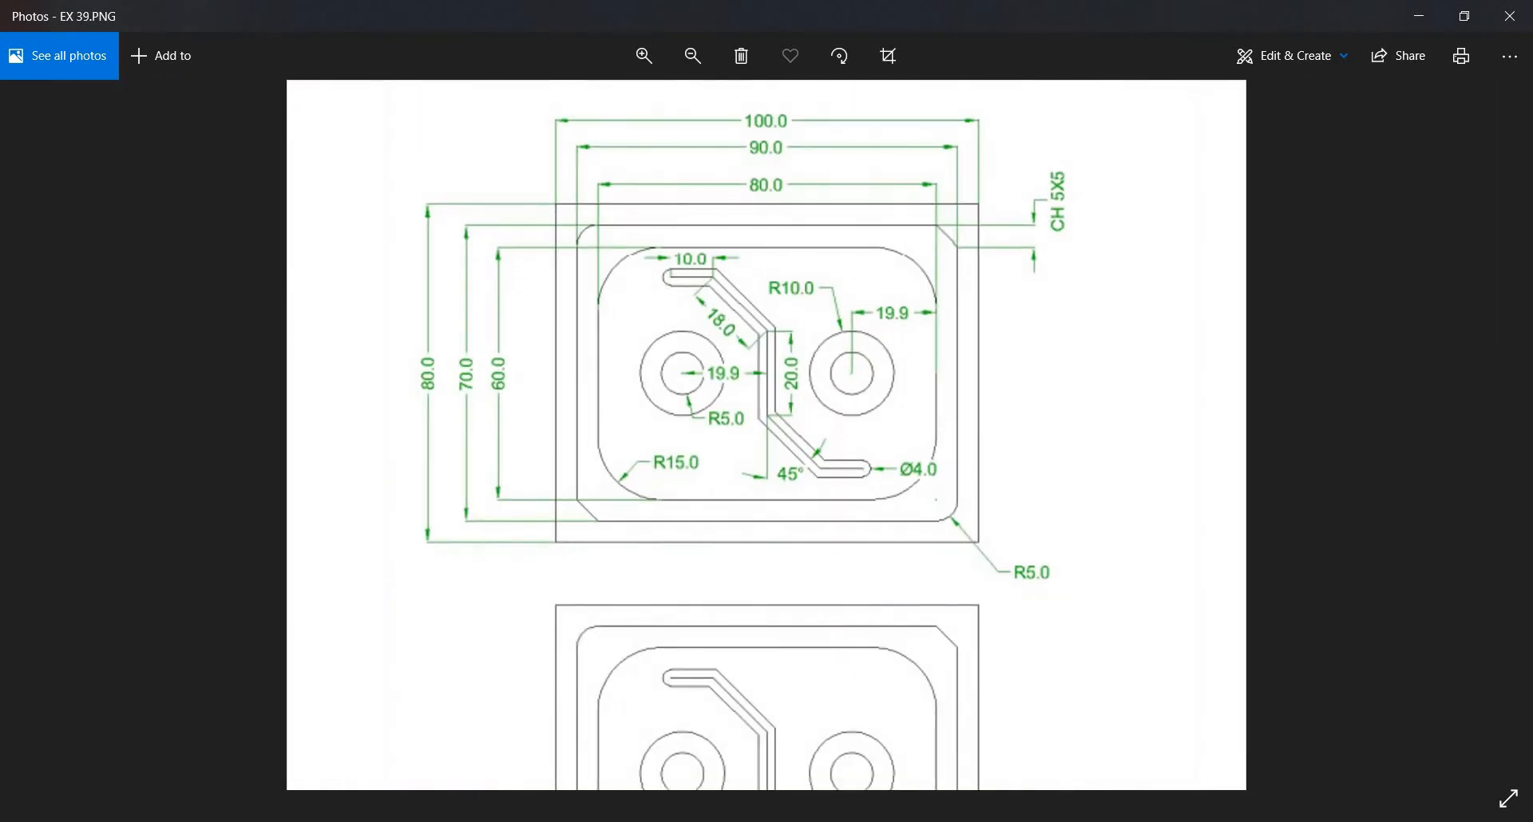
pyautogui.hotkey('alt', 'Tab')
# - Try offsetting the vertical centre line by 2.5 to both sides, and undo the offset
pyautogui.scroll(-4, 842, 558)
pyautogui.scroll(-2, 851, 421)
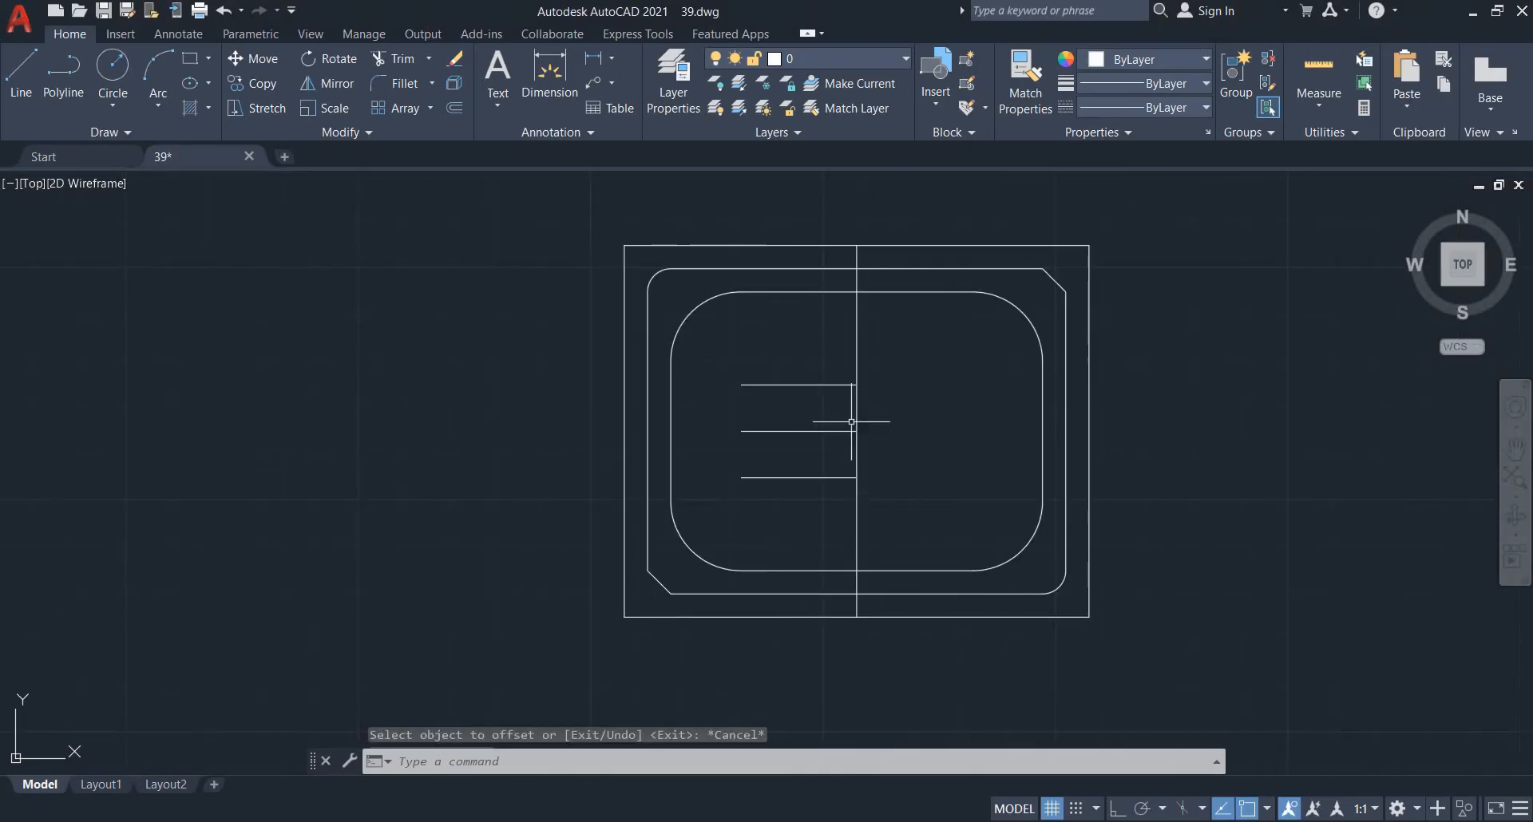
pyautogui.press('Escape')
pyautogui.press('space')
pyautogui.write('2.5')
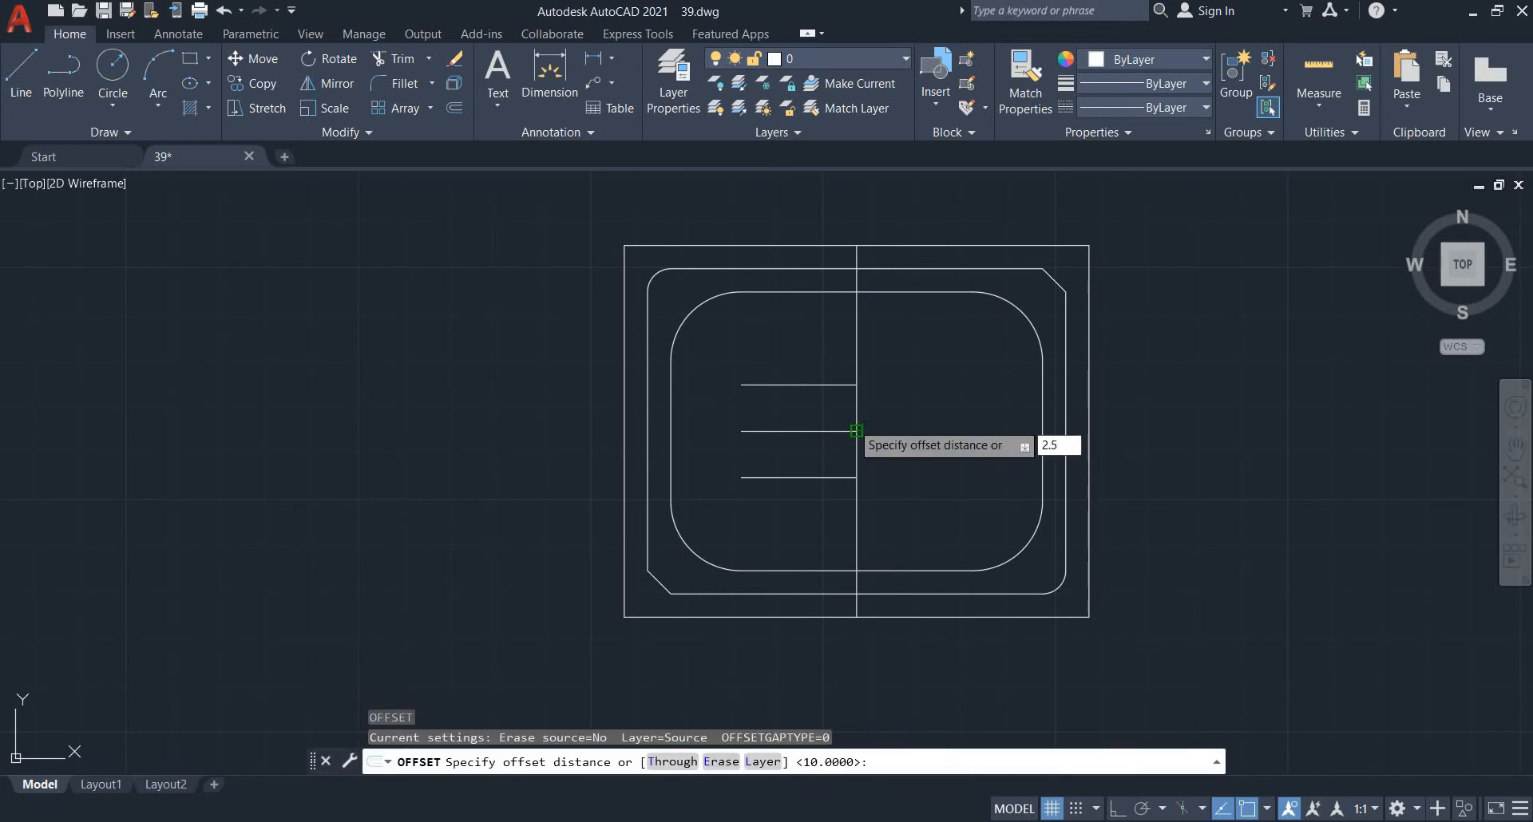
pyautogui.press('Return')
pyautogui.scroll(6, 851, 443)
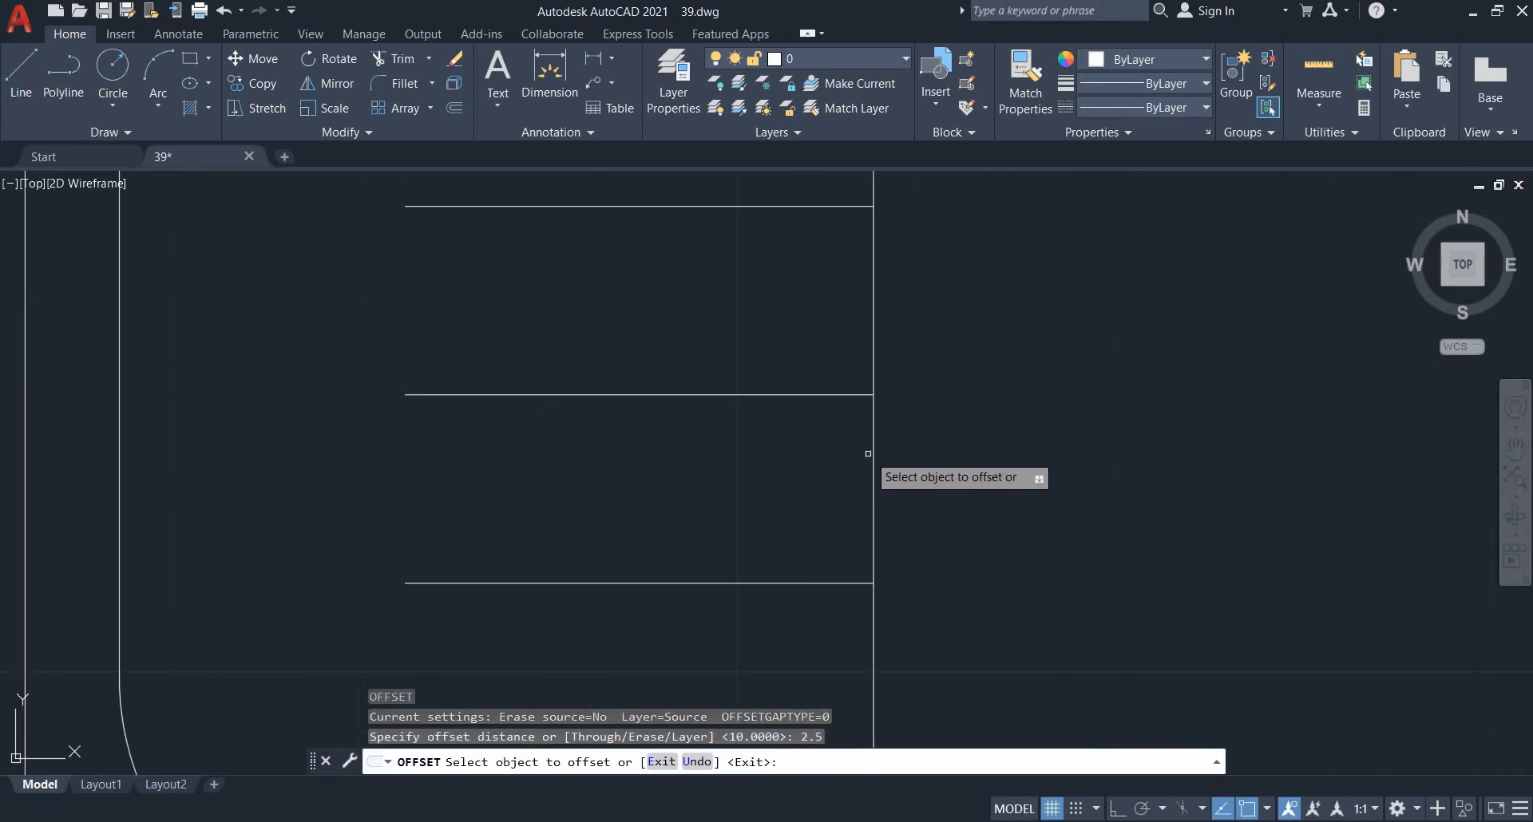
pyautogui.click(870, 454)
pyautogui.click(856, 457)
pyautogui.click(872, 456)
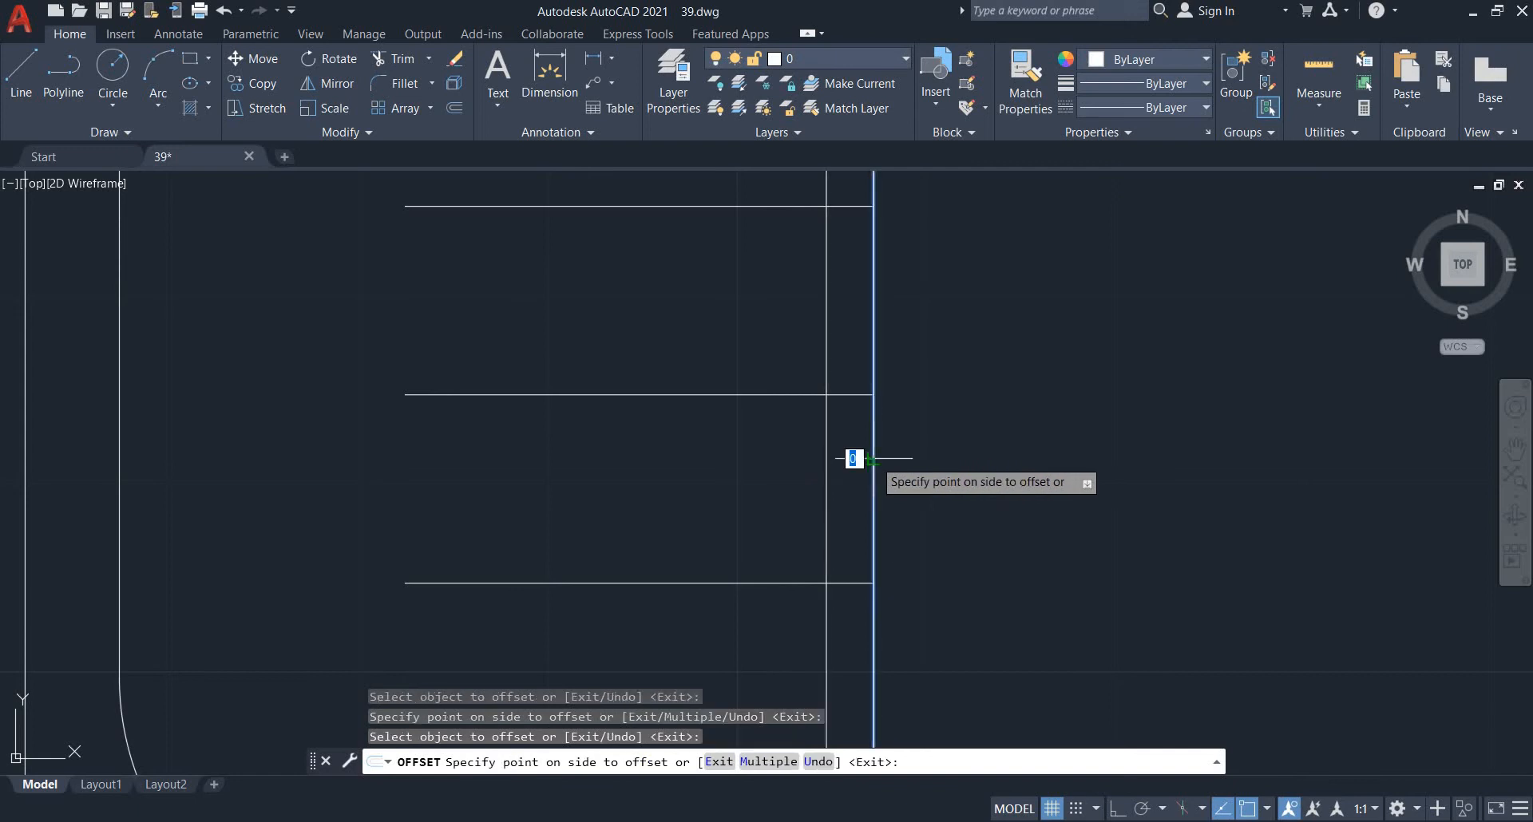
pyautogui.click(894, 356)
pyautogui.scroll(-5, 910, 361)
pyautogui.press('Escape')
pyautogui.hotkey('ctrl', 'z')
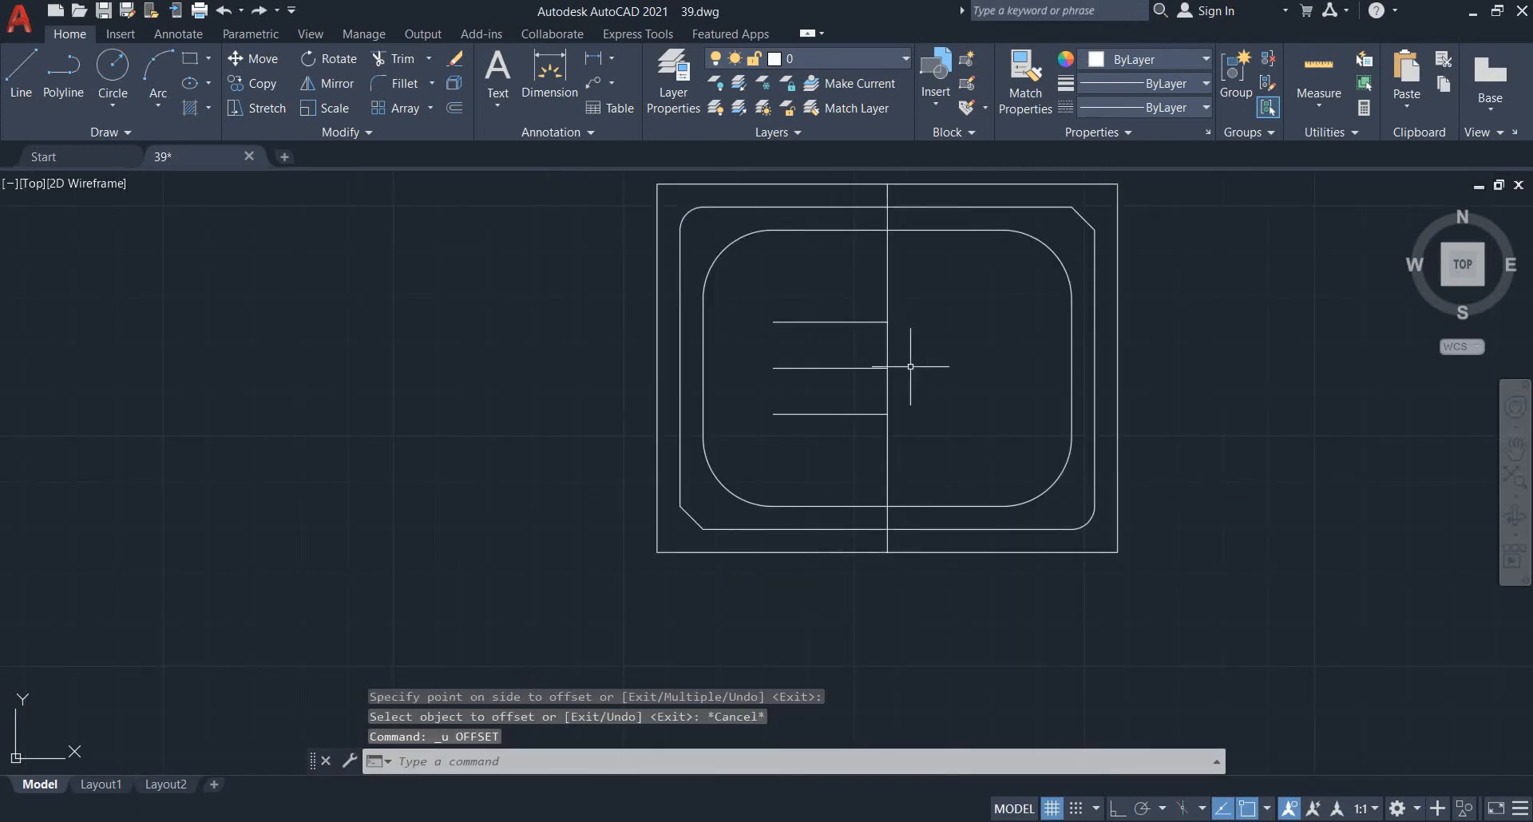
# - Offset the vertical centre line by 5/2 to both sides
pyautogui.write('o')
pyautogui.press('Return')
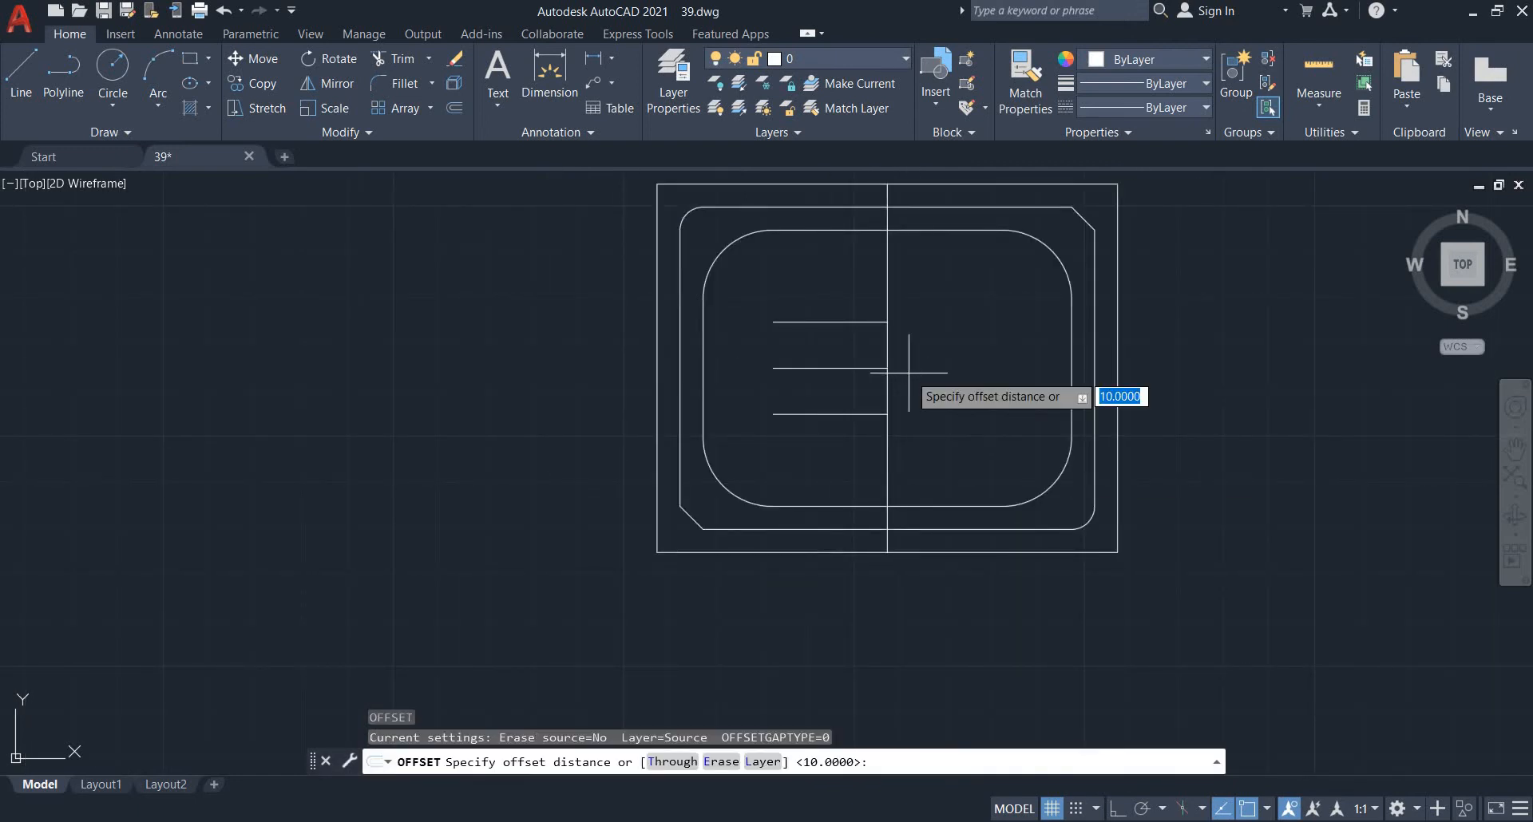
pyautogui.write('5/2')
pyautogui.press('Return')
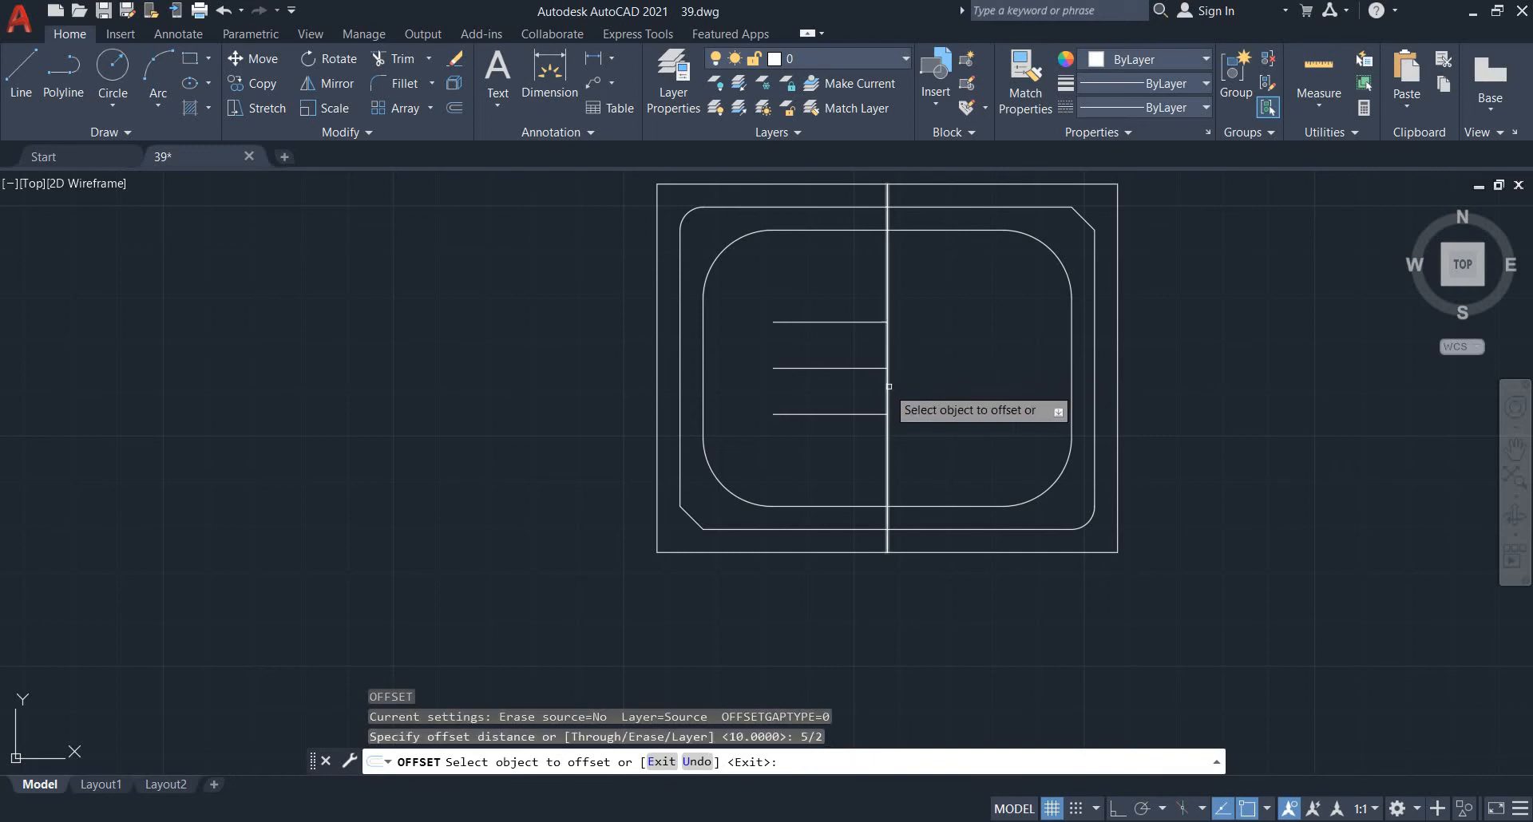
pyautogui.click(887, 386)
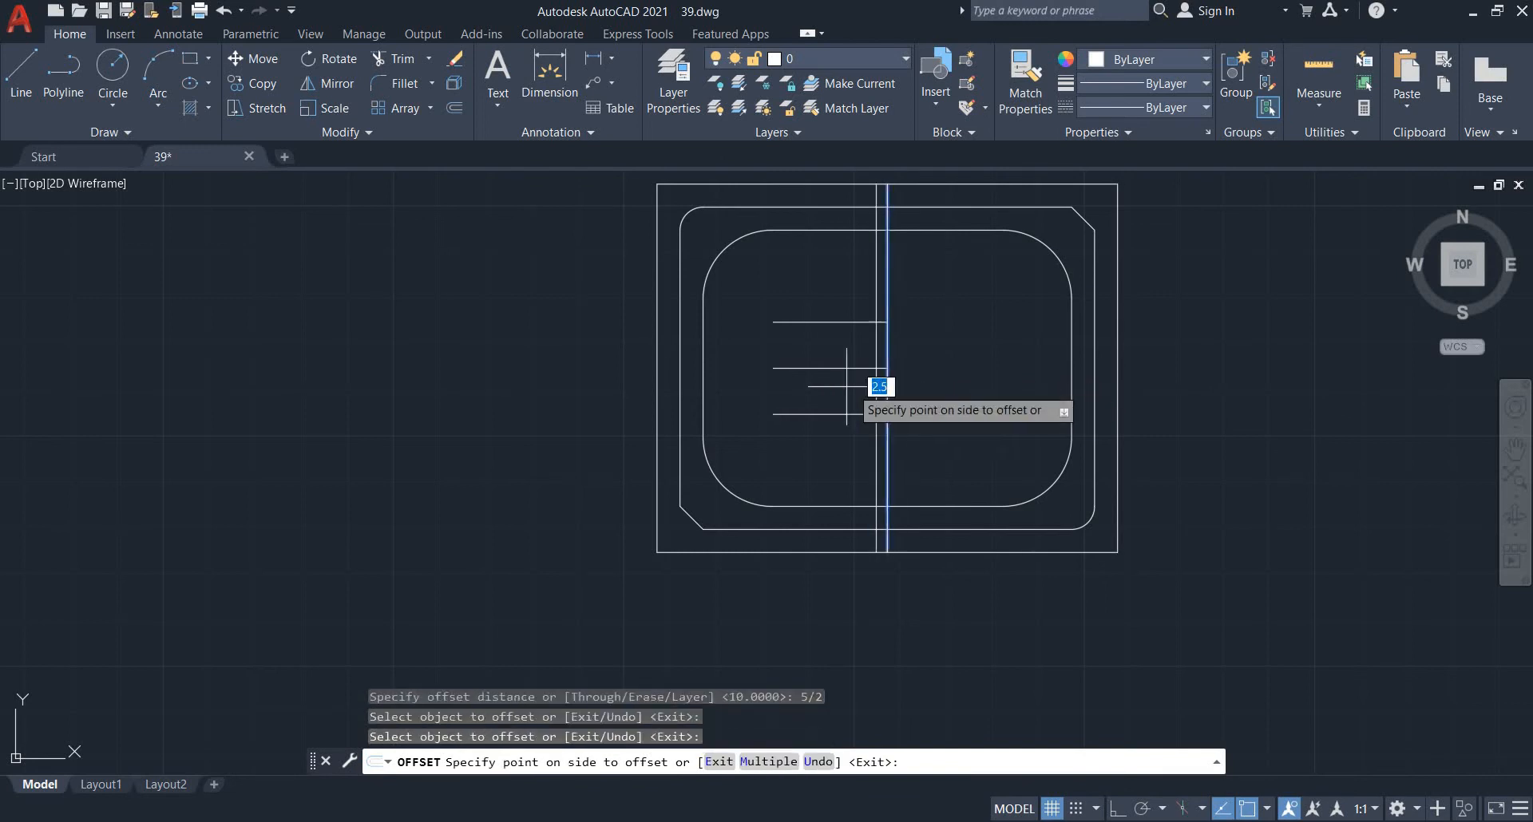
pyautogui.click(854, 391)
pyautogui.click(887, 384)
pyautogui.click(920, 382)
pyautogui.press('Escape')
pyautogui.press('Escape')
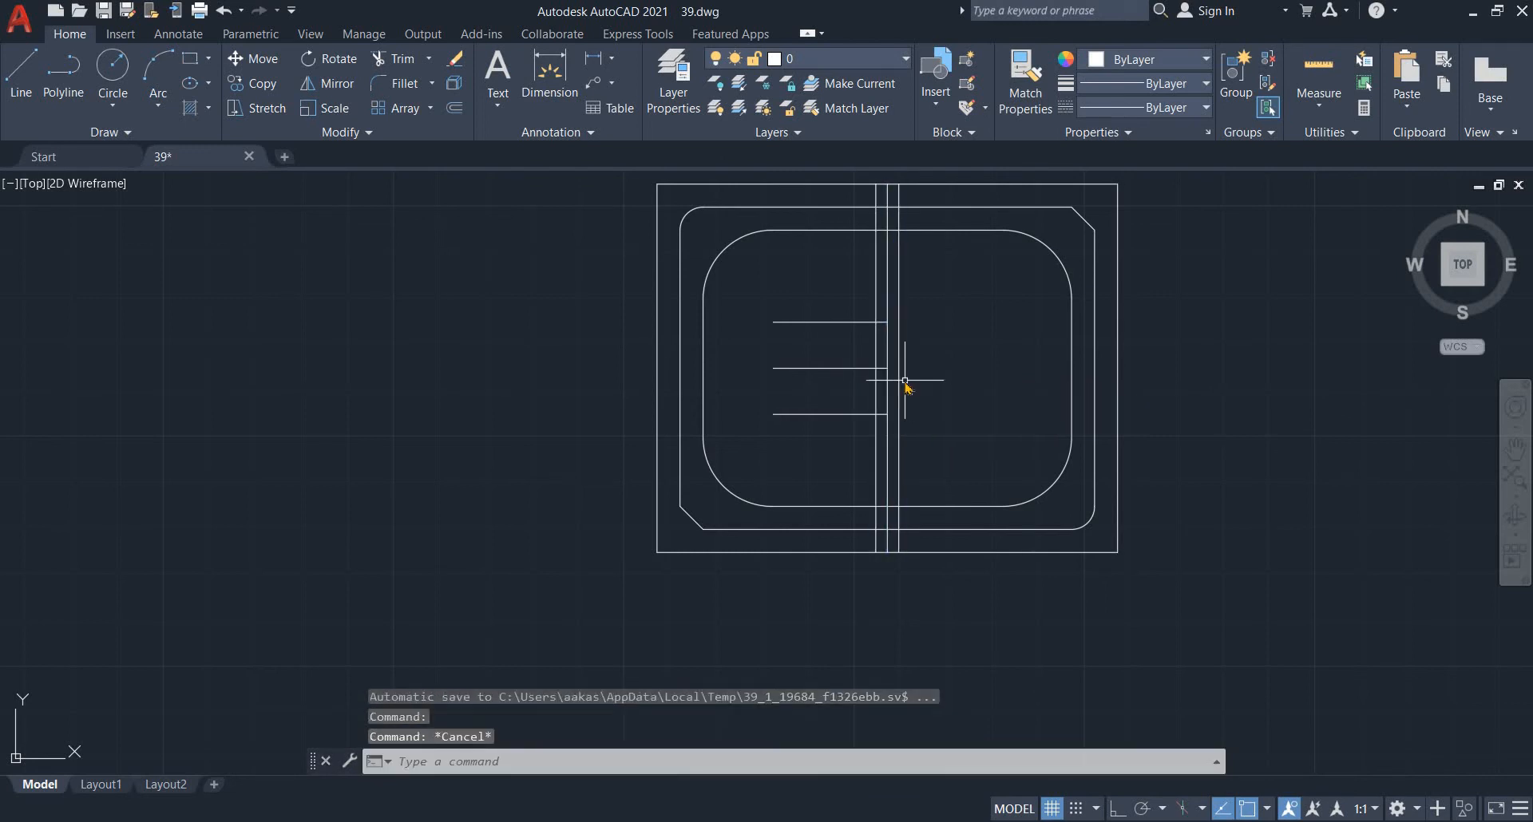
pyautogui.write('e')
pyautogui.press('Return')
pyautogui.click(824, 427)
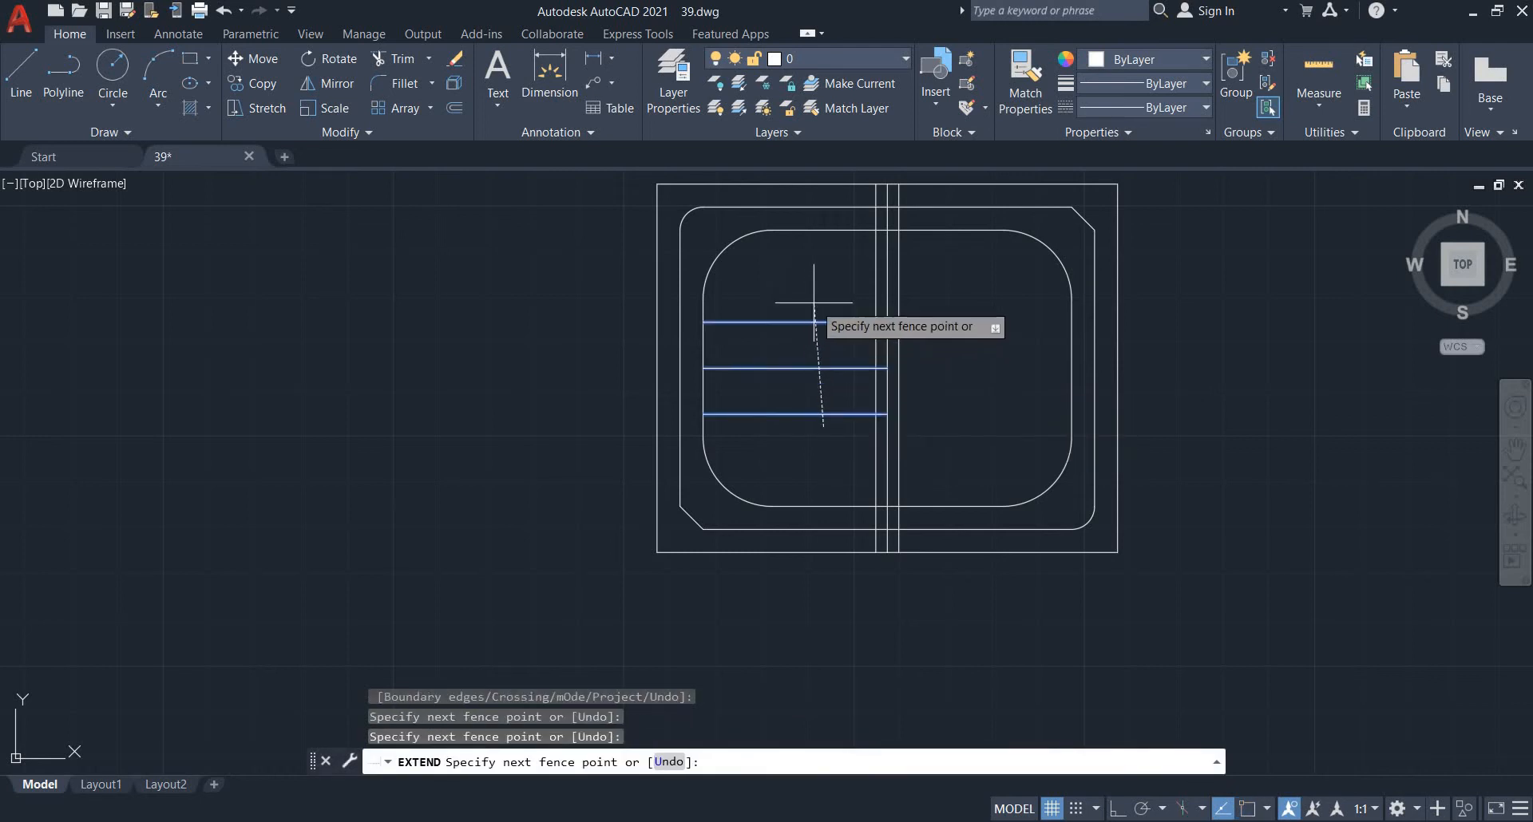
pyautogui.press('Return')
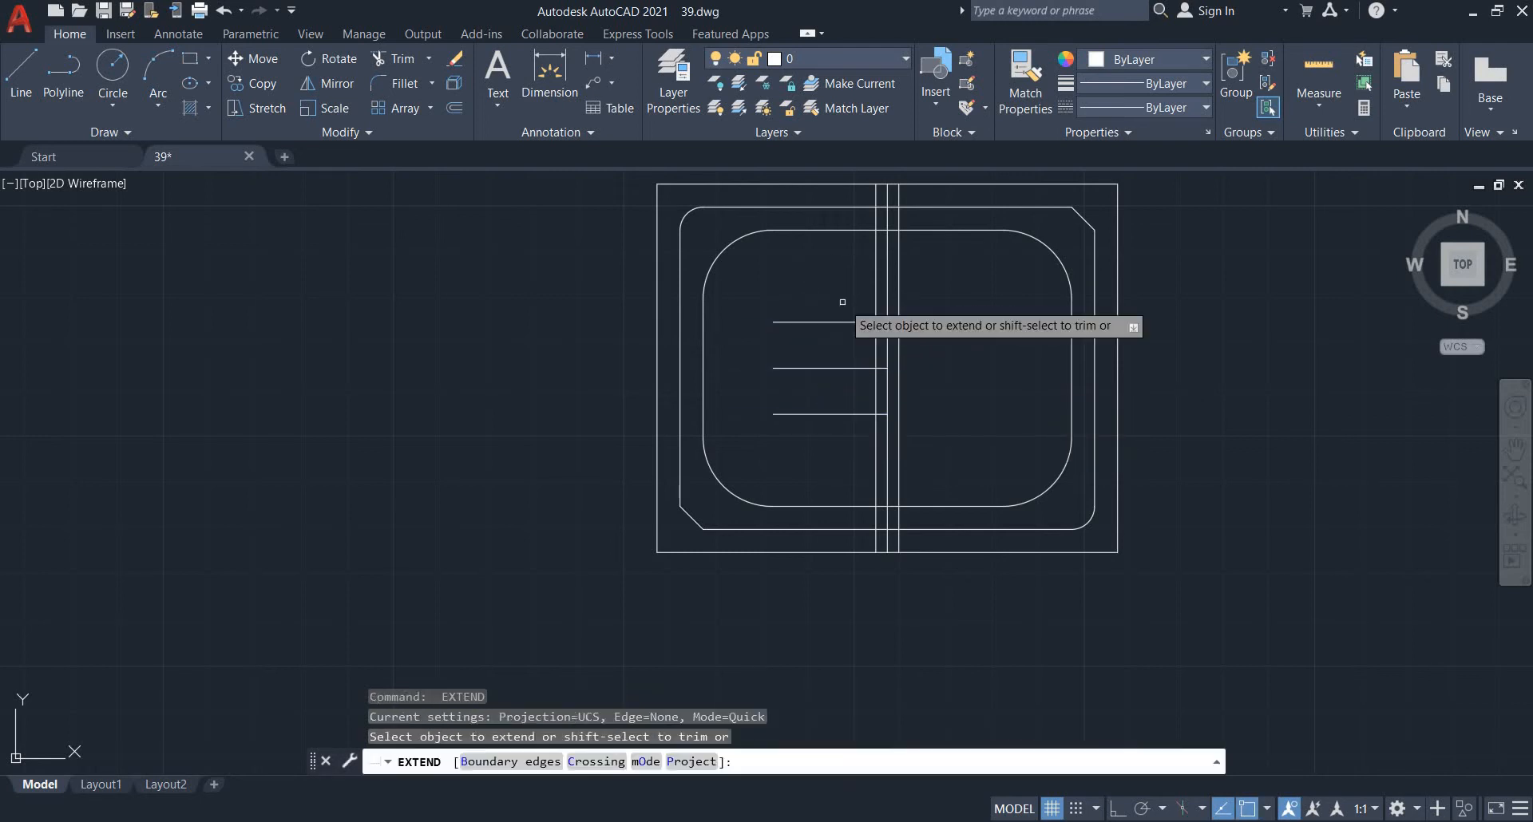
pyautogui.click(842, 297)
pyautogui.press('Escape')
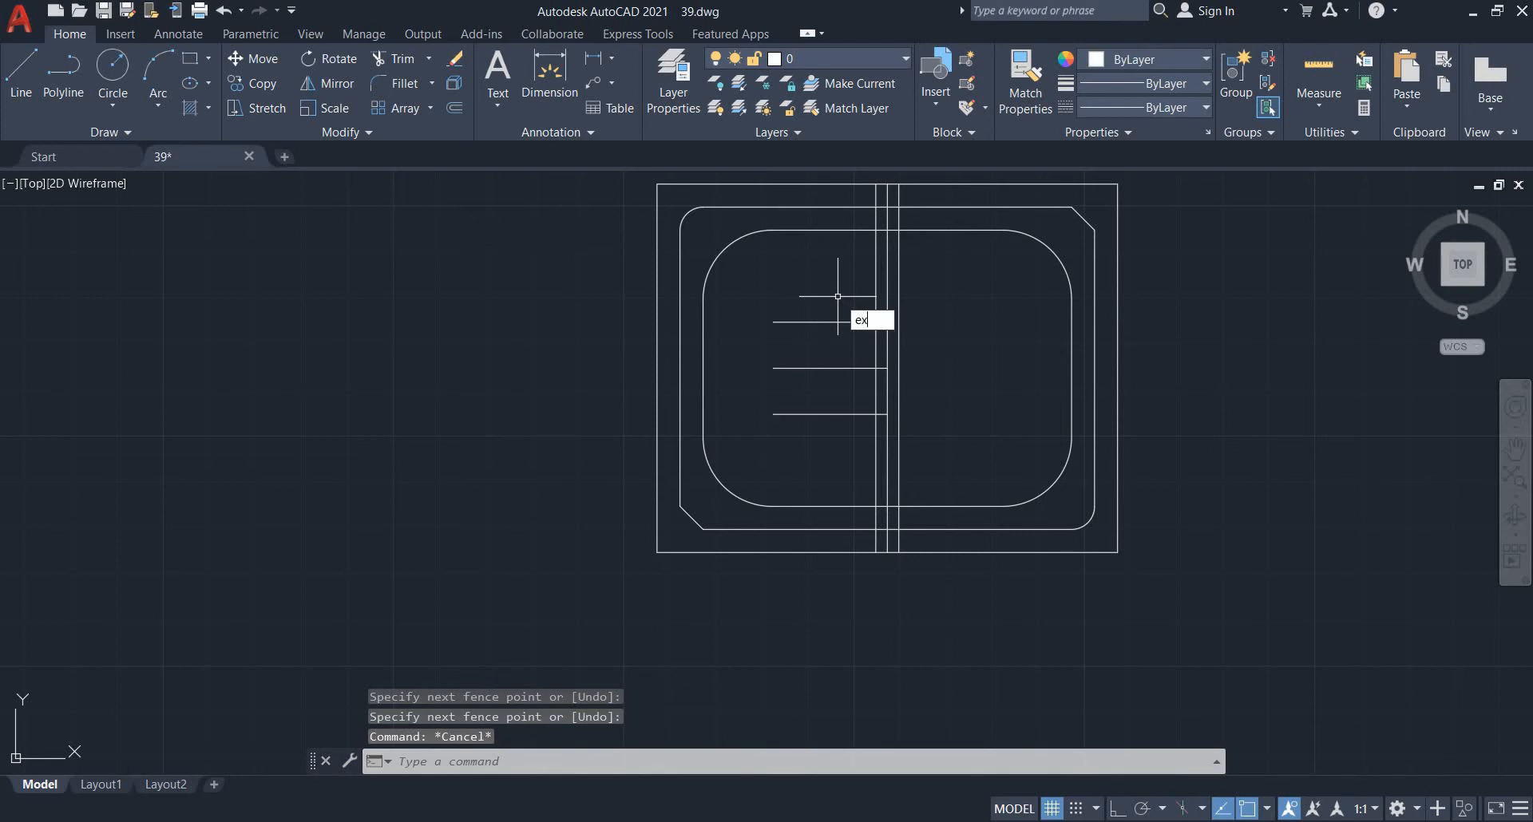
# - Extend the three horizontal lines to the right offset of the vertical centre line
pyautogui.press('Return')
pyautogui.click(831, 294)
pyautogui.press('Return')
pyautogui.press('Escape')
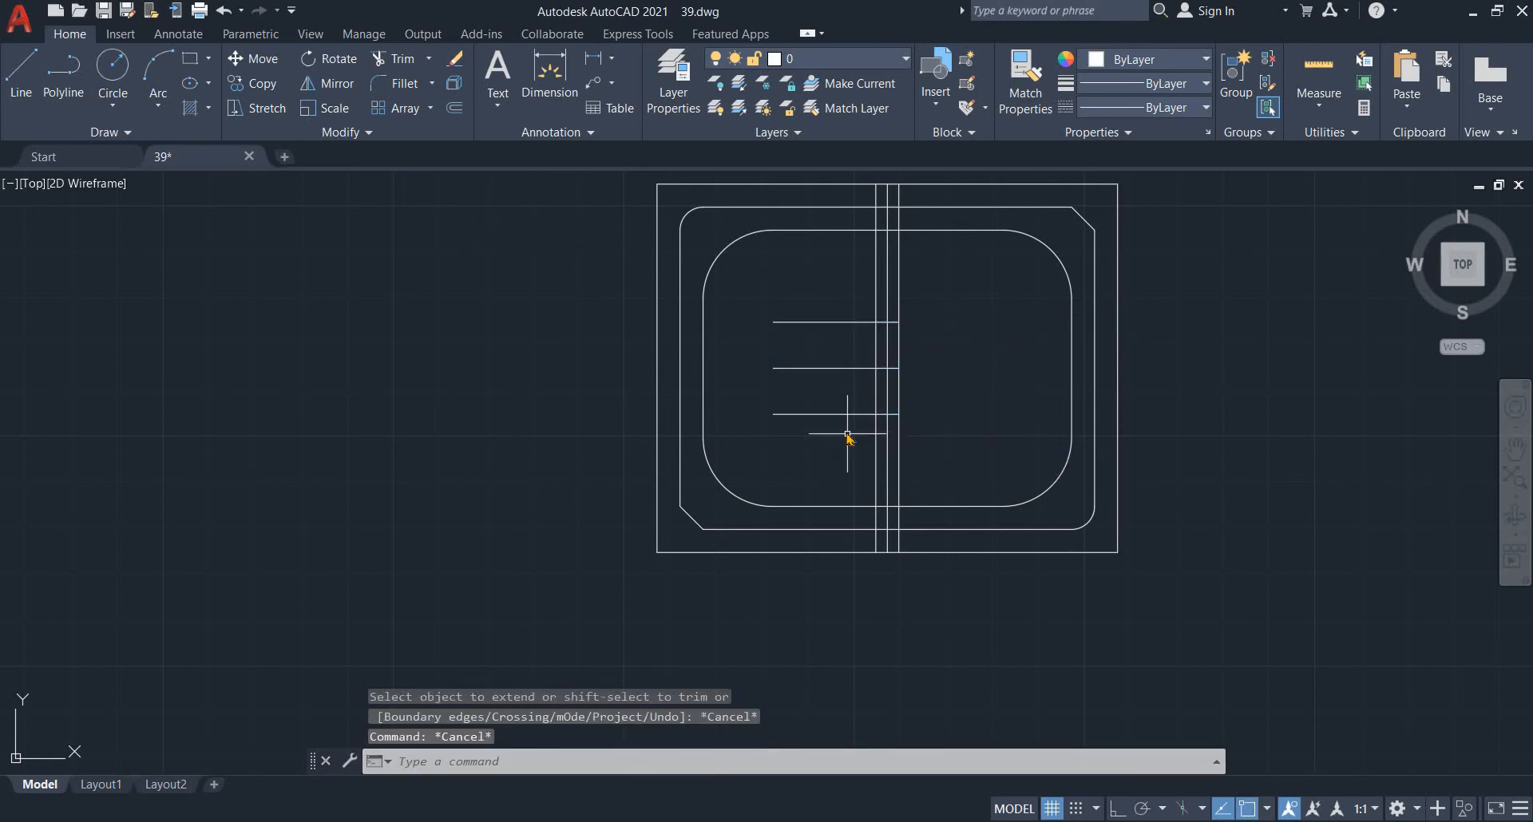
# - Trim off the parts of the three horizontal lines lying left of the left vertical offset line
pyautogui.write('tr')
pyautogui.press('Return')
pyautogui.moveTo(847, 436); pyautogui.dragTo(838, 393)
pyautogui.moveTo(814, 282); pyautogui.dragTo(814, 421)
pyautogui.press('Escape')
# - Trim the three vertical lines above the upper horizontal line and below the lower one, inside the rounded rectangle
pyautogui.press('Return')
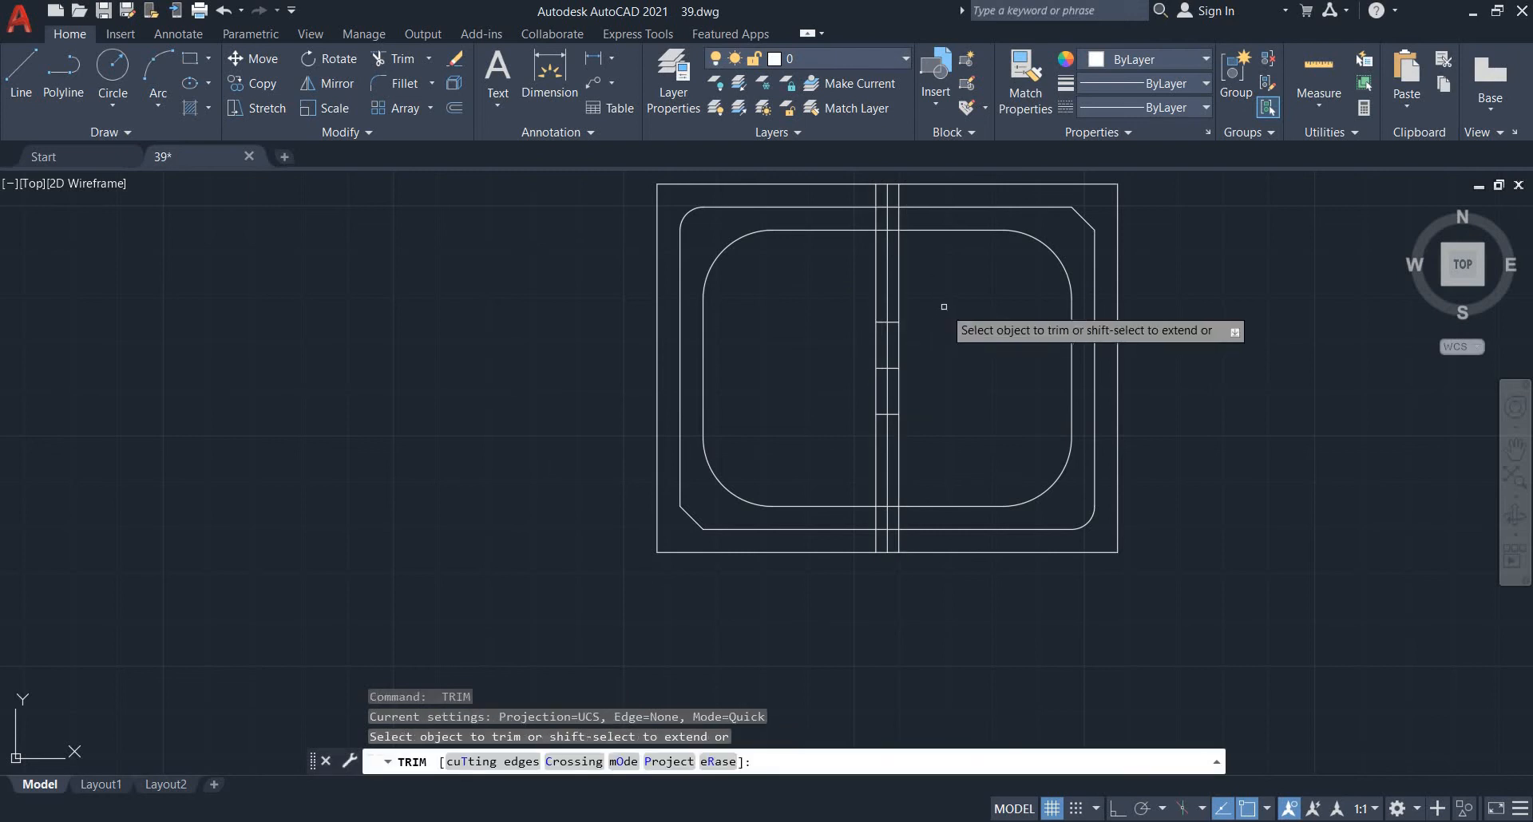
pyautogui.moveTo(942, 306); pyautogui.dragTo(822, 265)
pyautogui.moveTo(803, 443); pyautogui.dragTo(954, 444)
pyautogui.press('Escape')
# - Erase the leftover vertical line pieces between the nested rectangles, both below and above the rounded rectangle
pyautogui.scroll(2, 918, 495)
pyautogui.click(797, 456)
pyautogui.click(958, 699)
pyautogui.write('e')
pyautogui.press('Return')
pyautogui.scroll(-3, 982, 684)
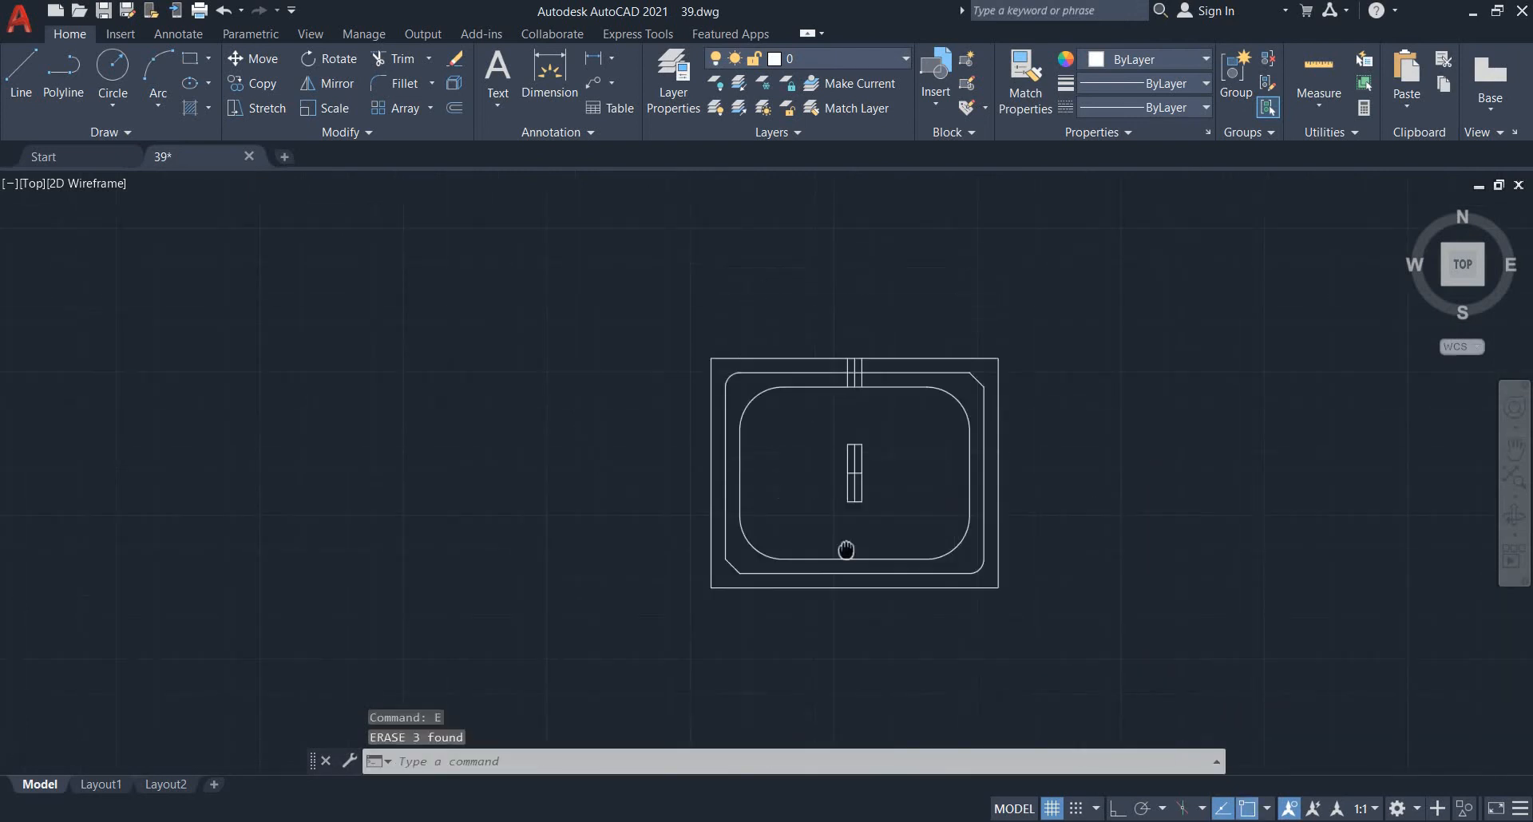
pyautogui.scroll(3, 951, 437)
pyautogui.click(809, 273)
pyautogui.press('Escape')
pyautogui.scroll(-5, 950, 428)
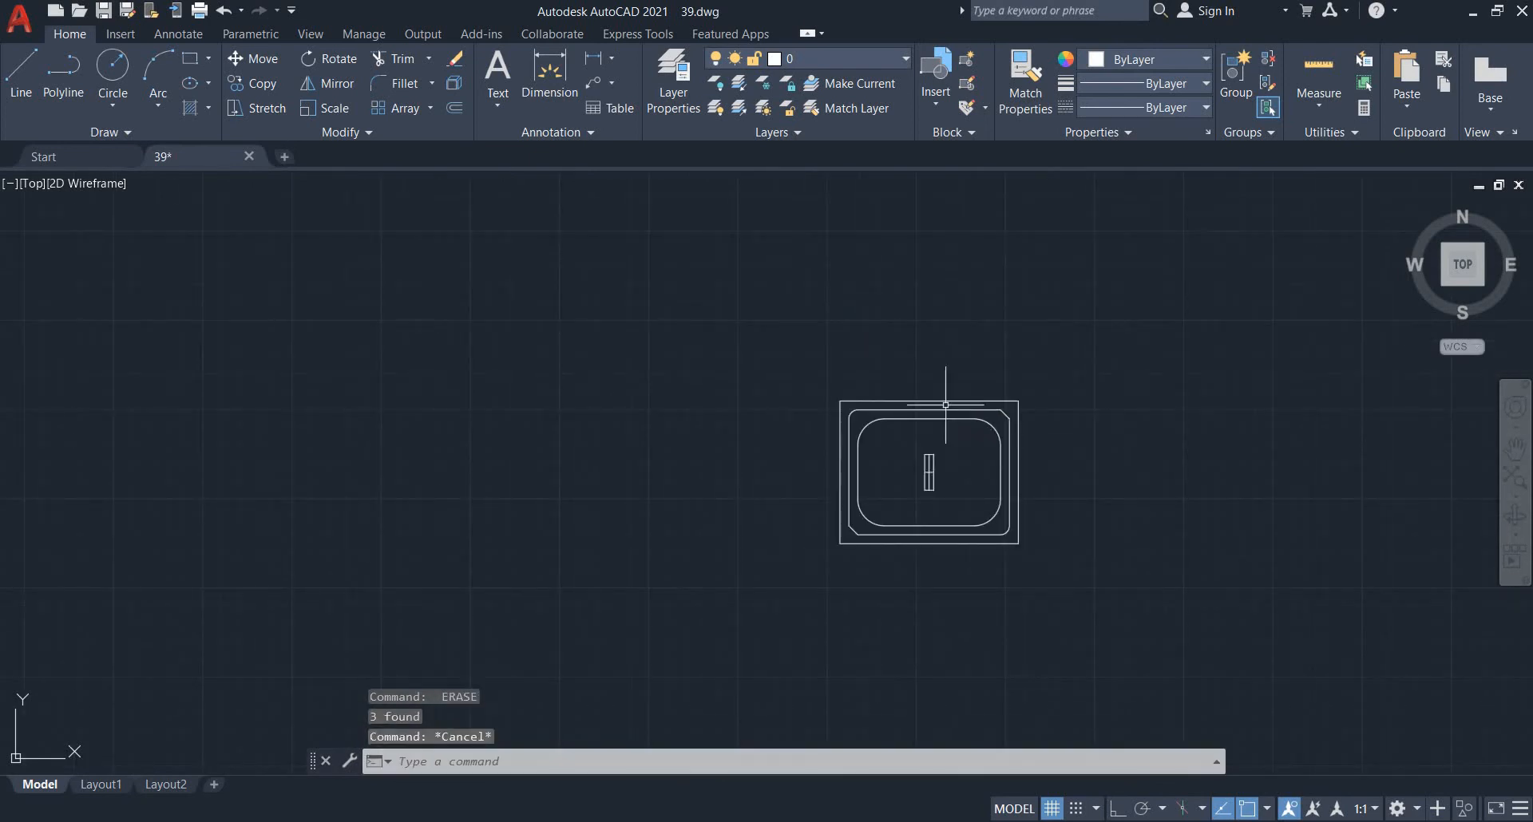
# - Switch to the EX 39 image in Photos, examine the radii and position dimensions of the circles, and return to AutoCAD
pyautogui.hotkey('alt', 'Tab')
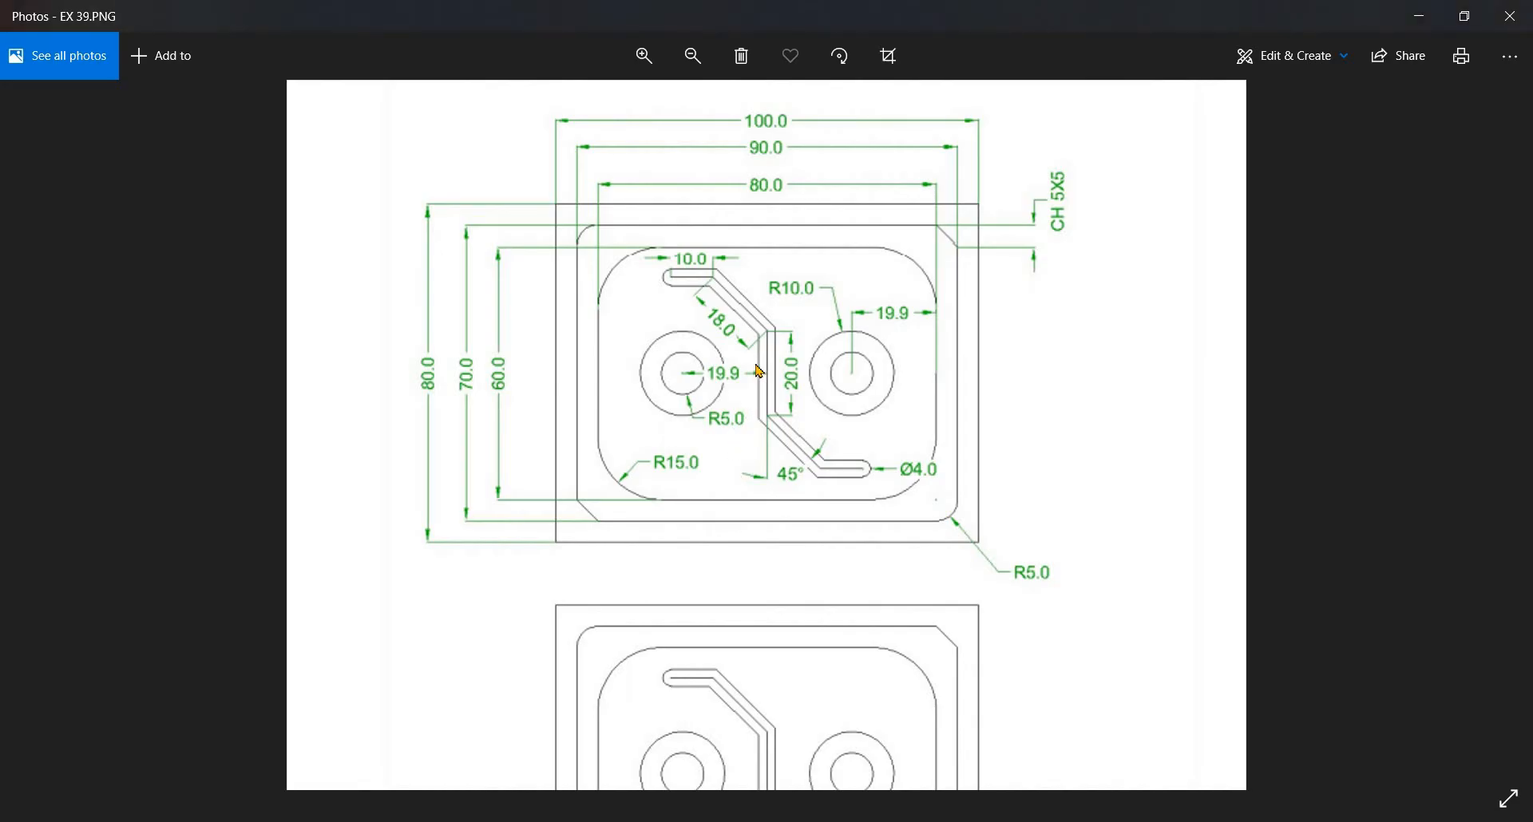
pyautogui.scroll(4, 766, 358)
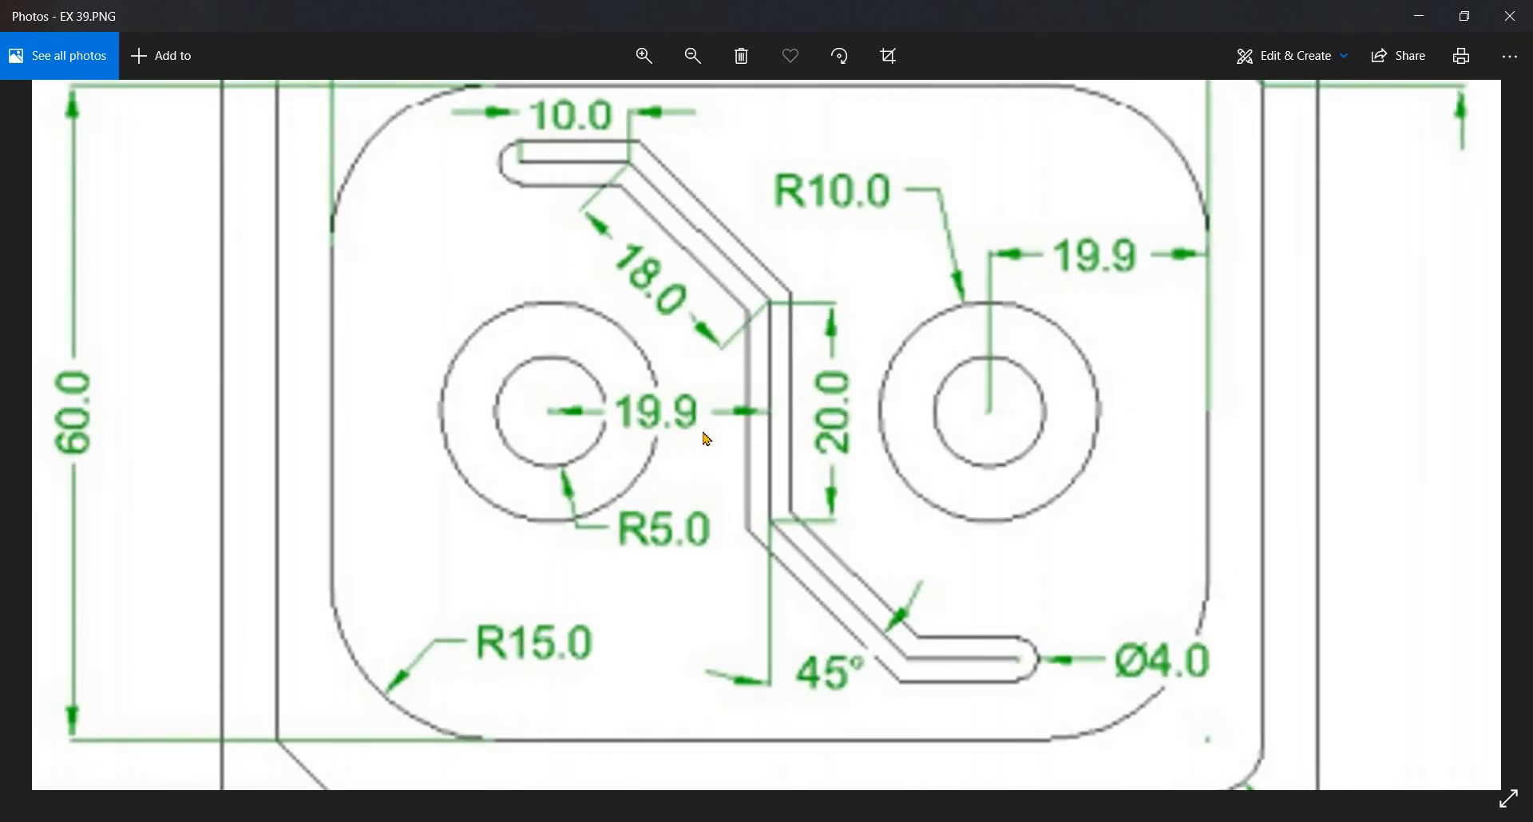
pyautogui.scroll(-1, 662, 531)
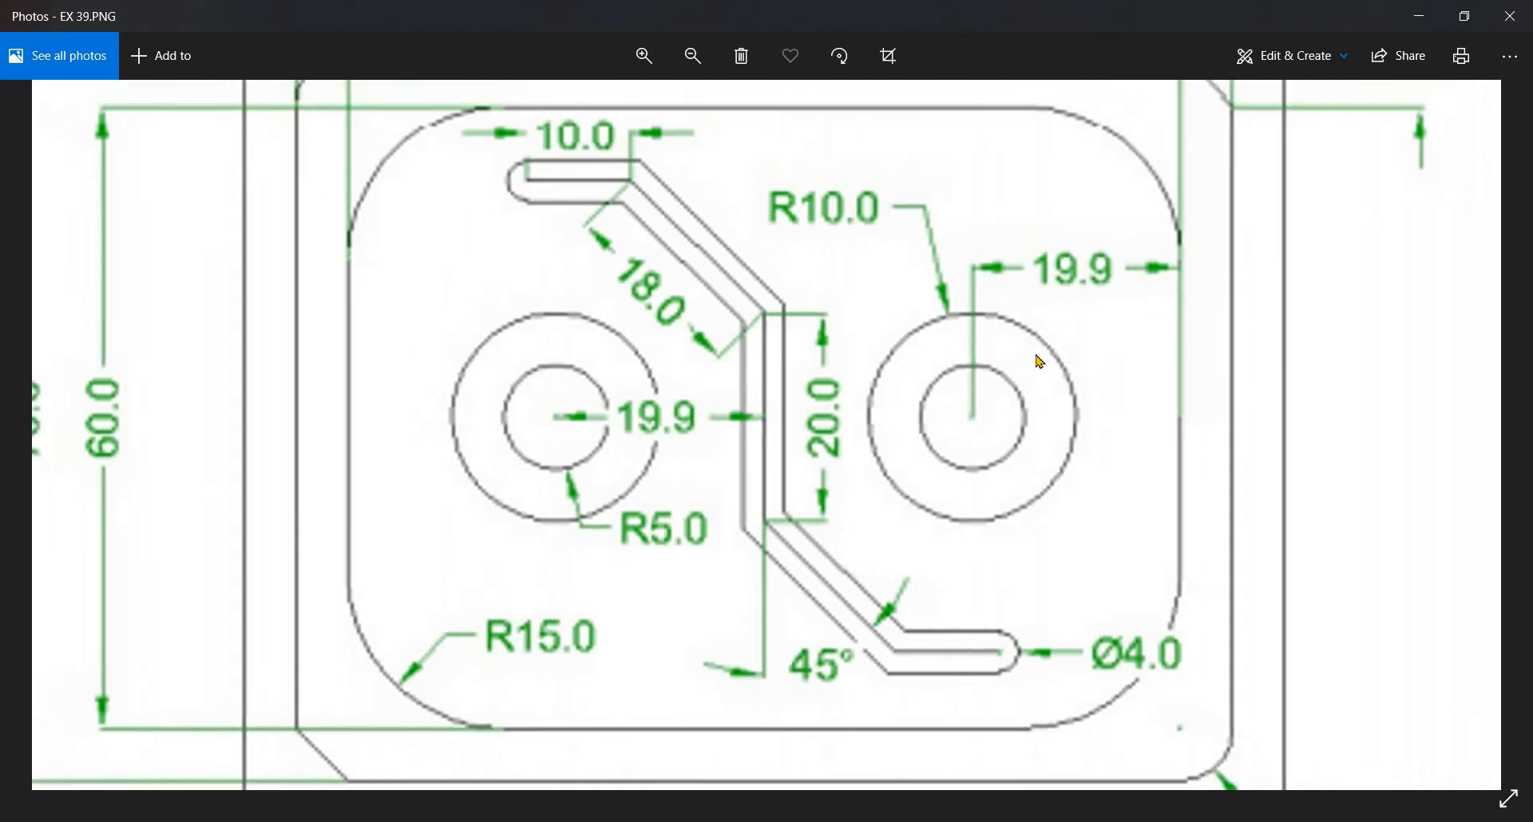
pyautogui.scroll(-1, 880, 429)
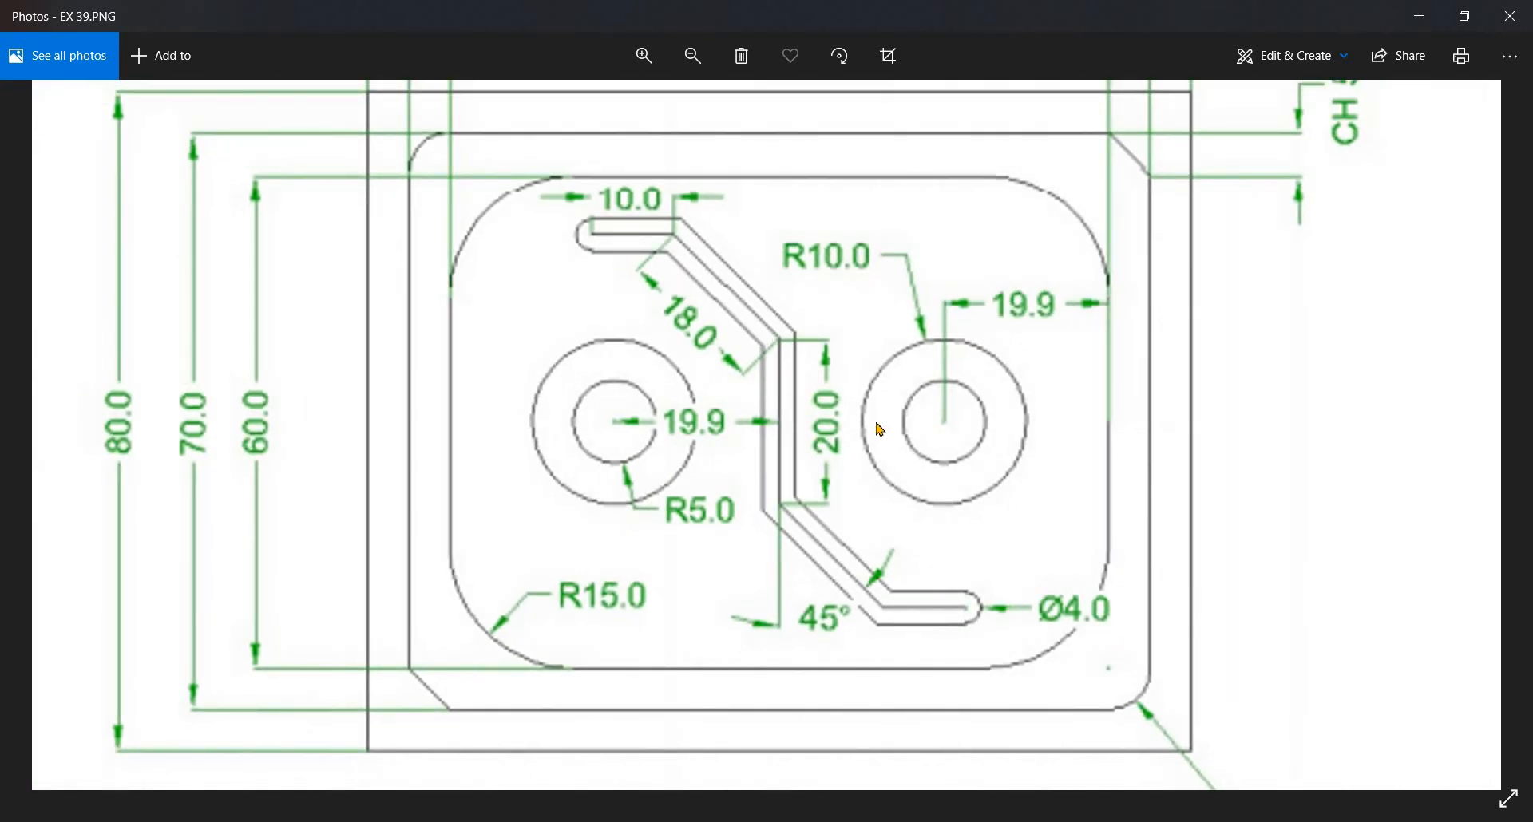
pyautogui.hotkey('alt', 'Tab')
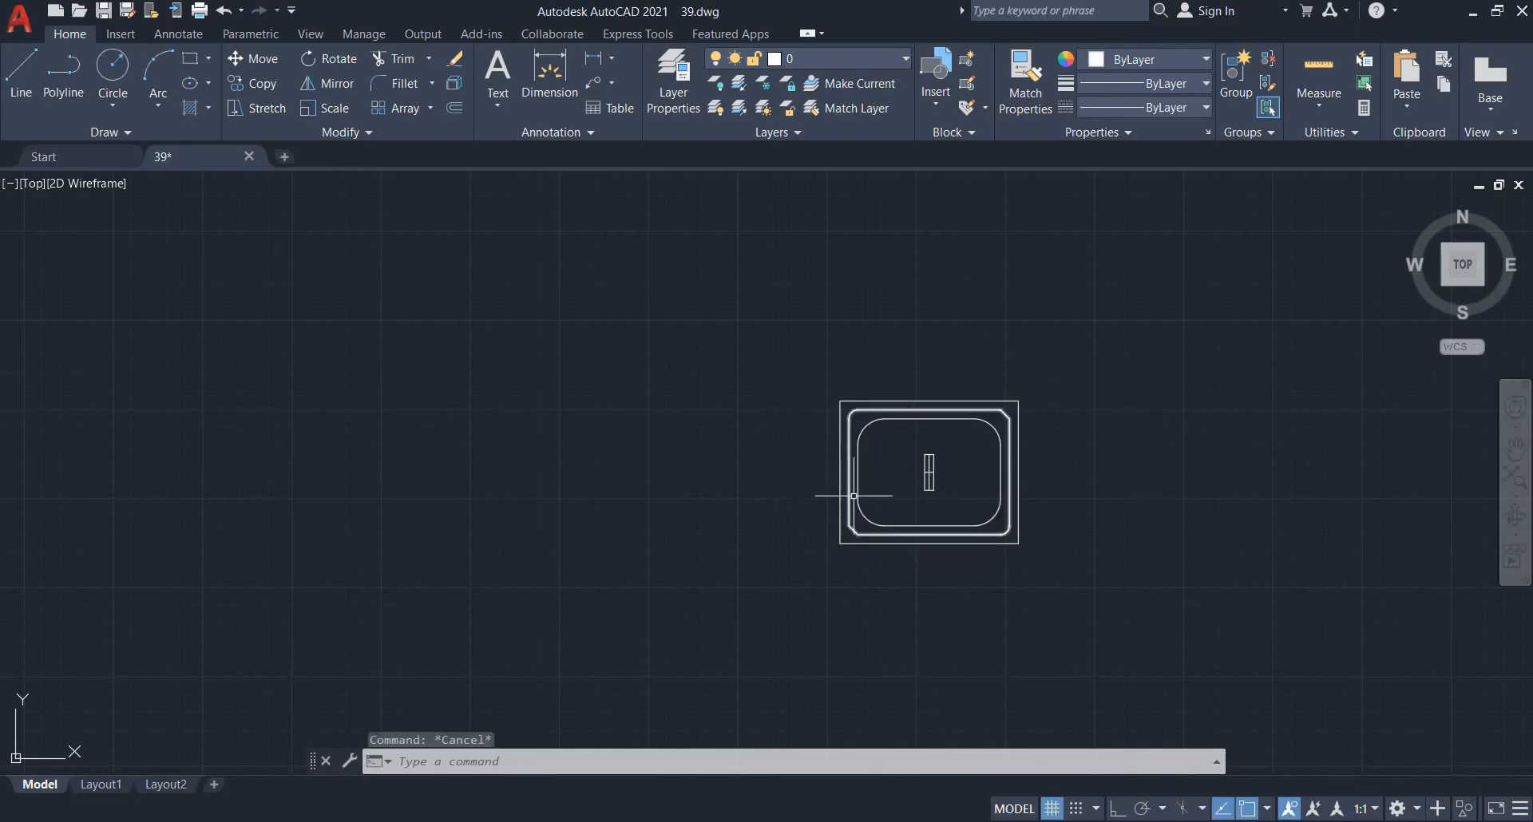
# - Offset the short vertical centre line by 19.9 to its left
pyautogui.write('o')
pyautogui.press('Return')
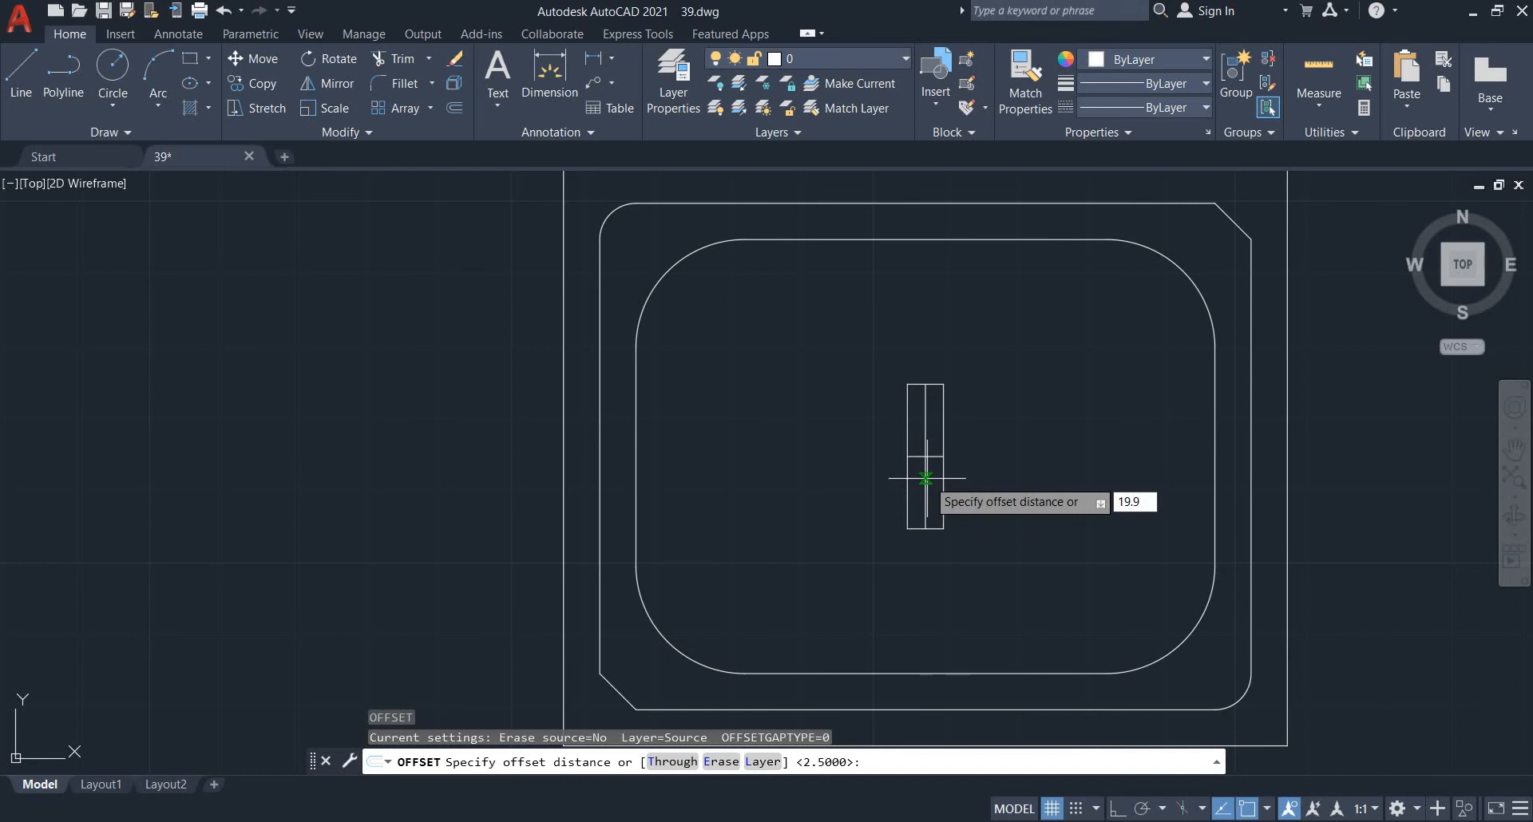
pyautogui.press('Return')
pyautogui.click(926, 479)
pyautogui.click(847, 488)
pyautogui.press('Escape')
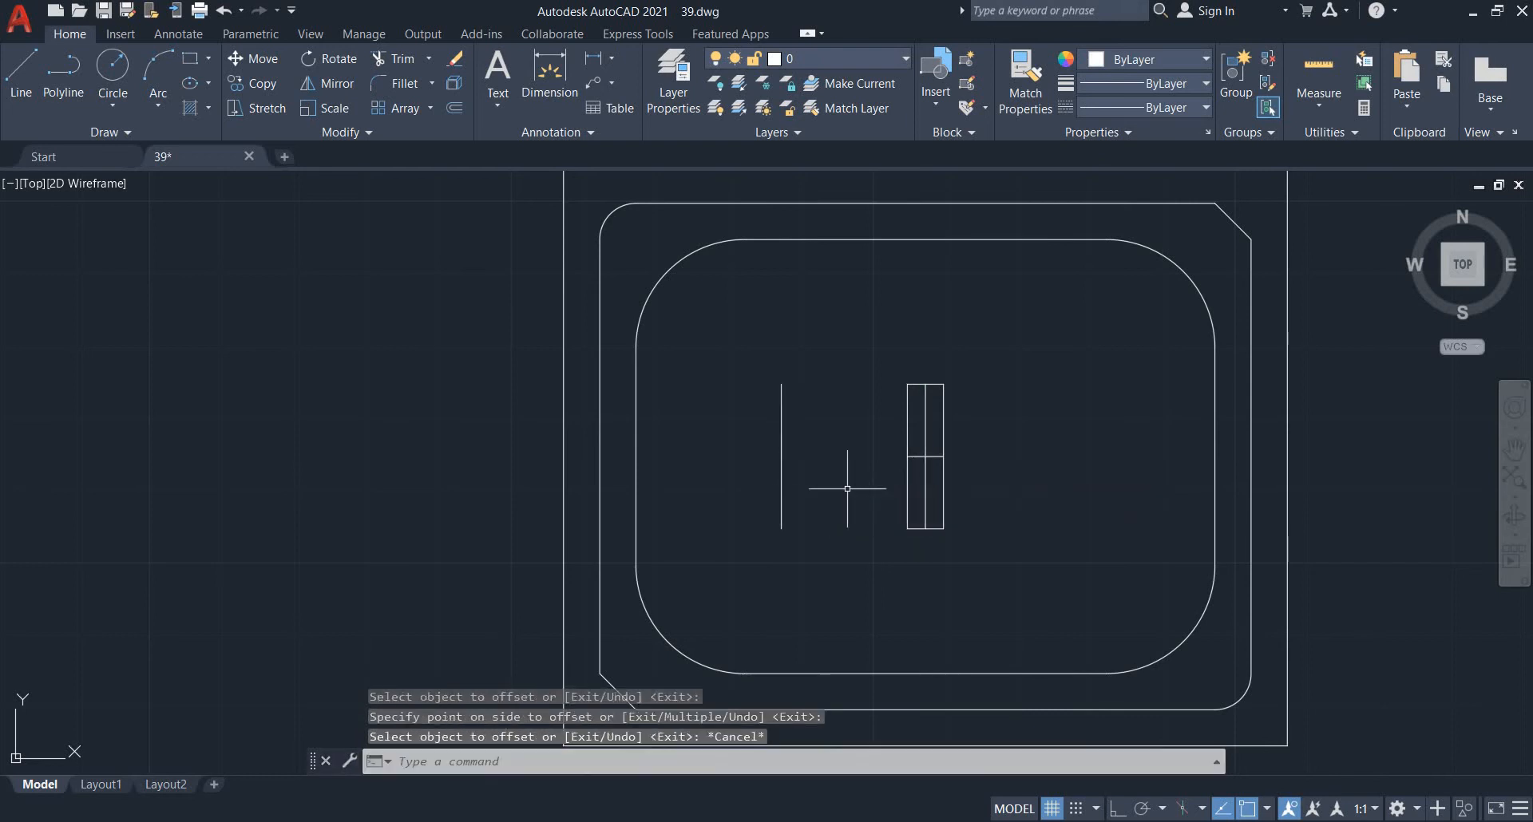
# - Draw two concentric circles of radius 5 and 10 centred on the midpoint of the left offset line
pyautogui.write('c')
pyautogui.press('Return')
pyautogui.click(782, 456)
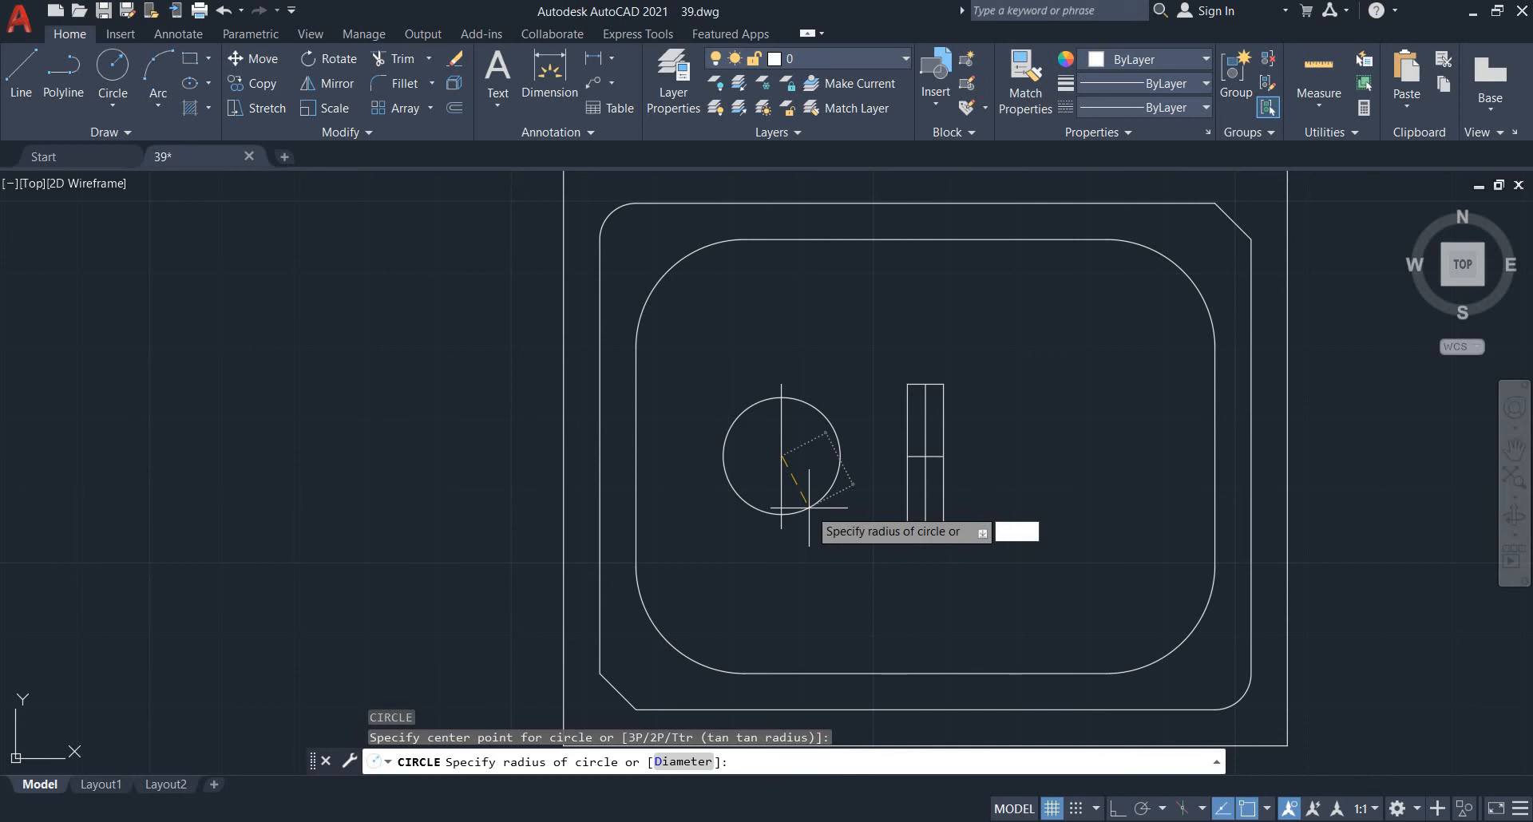
pyautogui.press('Return')
pyautogui.press('Return')
pyautogui.click(781, 457)
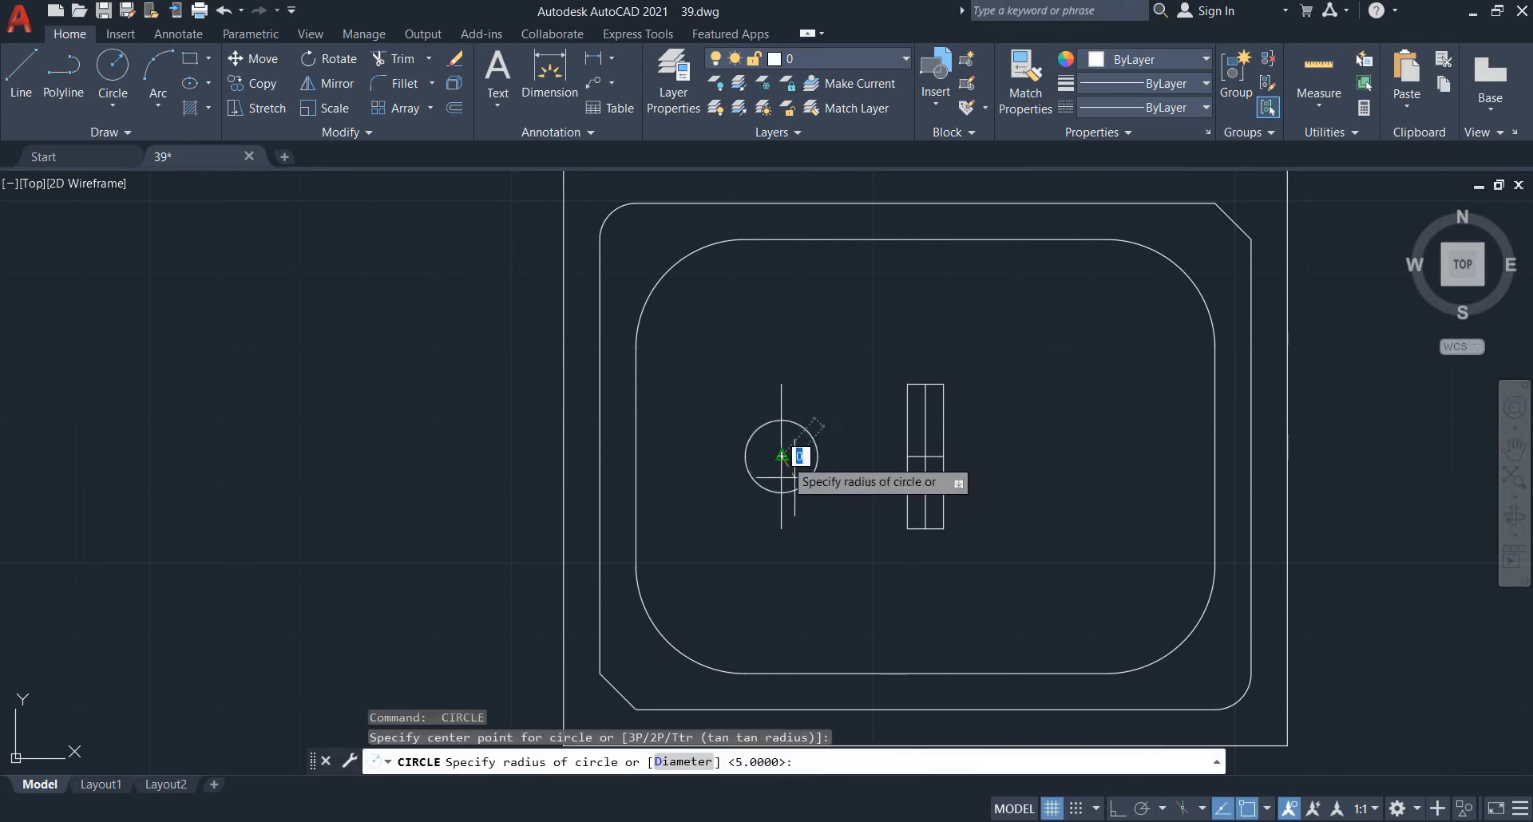
pyautogui.press('Return')
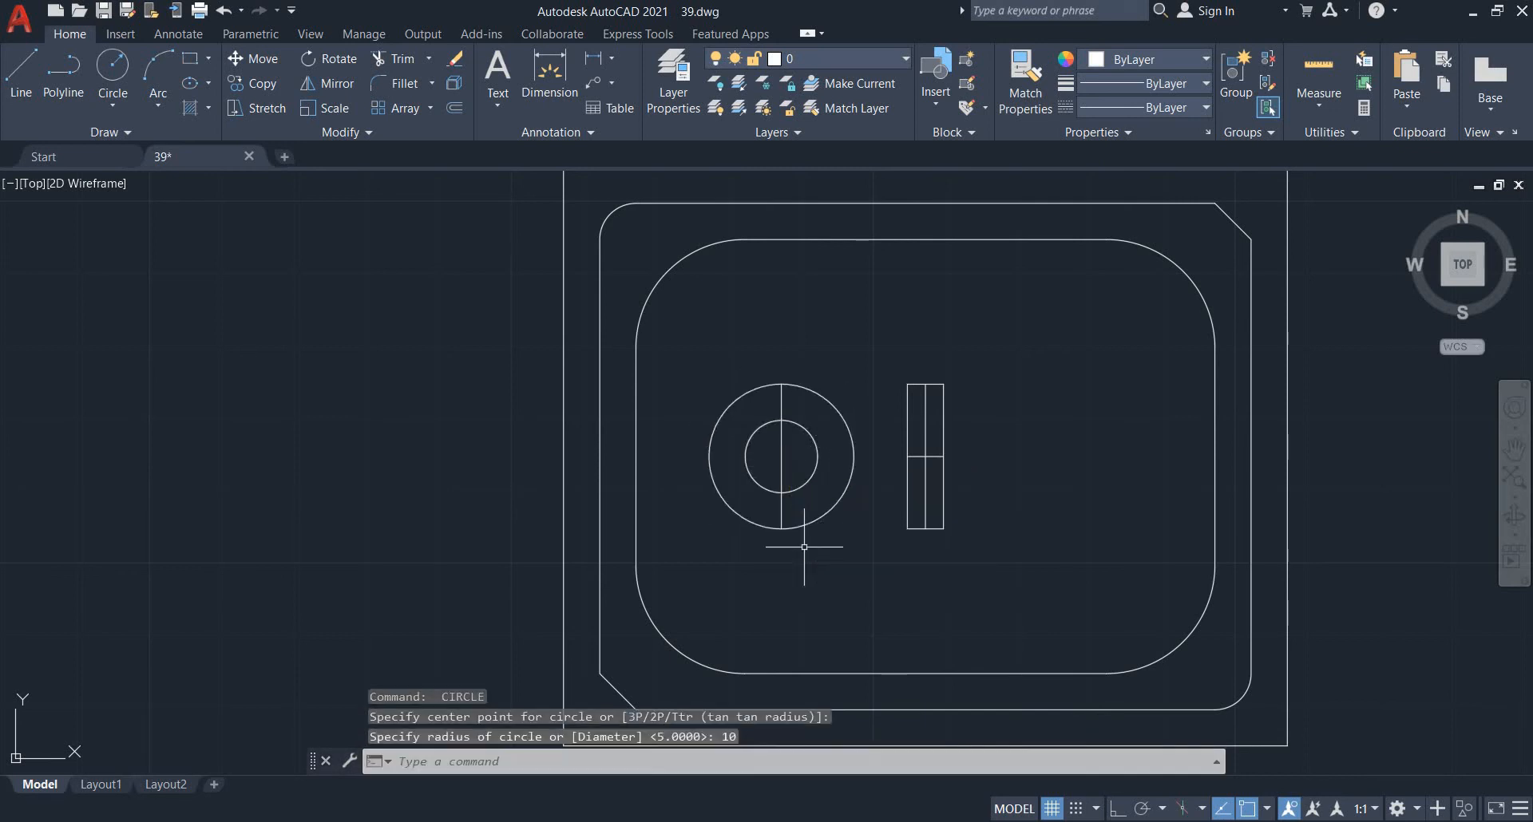
# - Erase the vertical construction line running through the two concentric circles
pyautogui.scroll(4, 822, 475)
pyautogui.press('Escape')
pyautogui.click(752, 455)
pyautogui.click(661, 424)
pyautogui.write('e')
pyautogui.press('Return')
# - Mirror both concentric circles about the slot's vertical centre line, keeping the originals
pyautogui.click(854, 766)
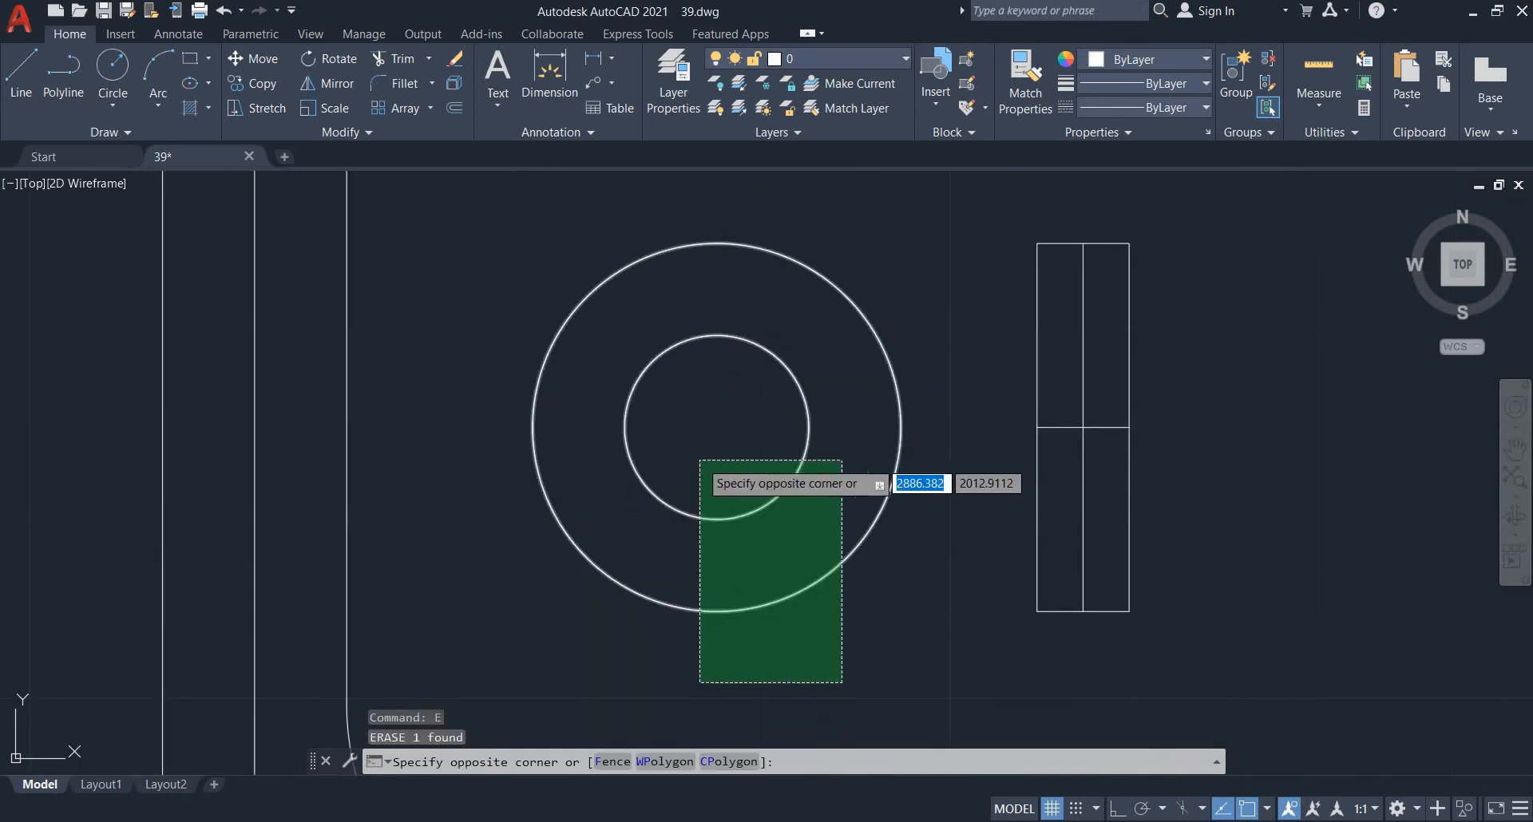
pyautogui.click(698, 459)
pyautogui.write('mi')
pyautogui.press('Return')
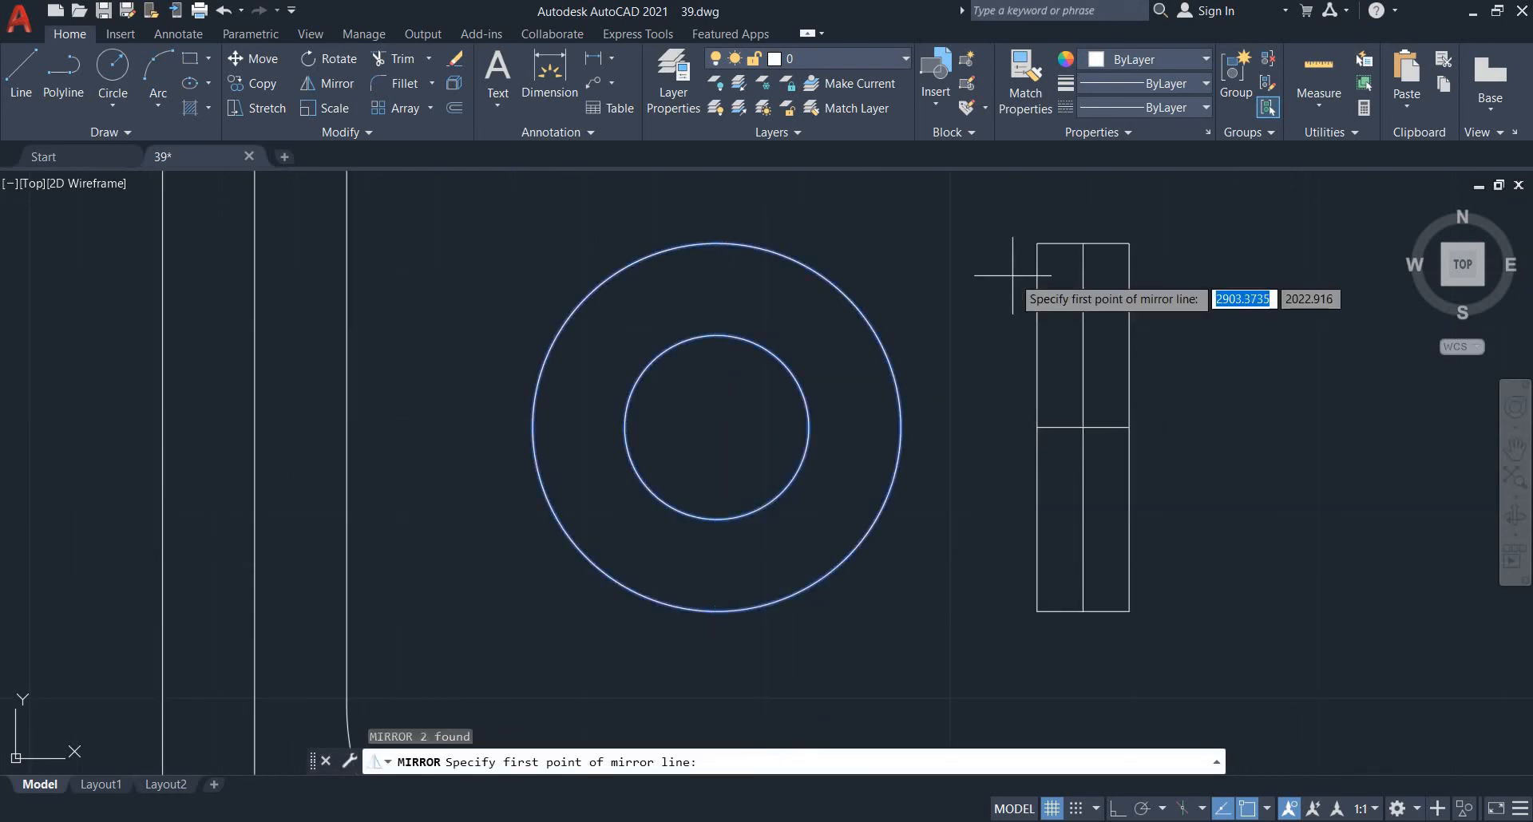
pyautogui.click(1082, 243)
pyautogui.click(1083, 431)
pyautogui.press('Return')
pyautogui.scroll(-5, 1009, 551)
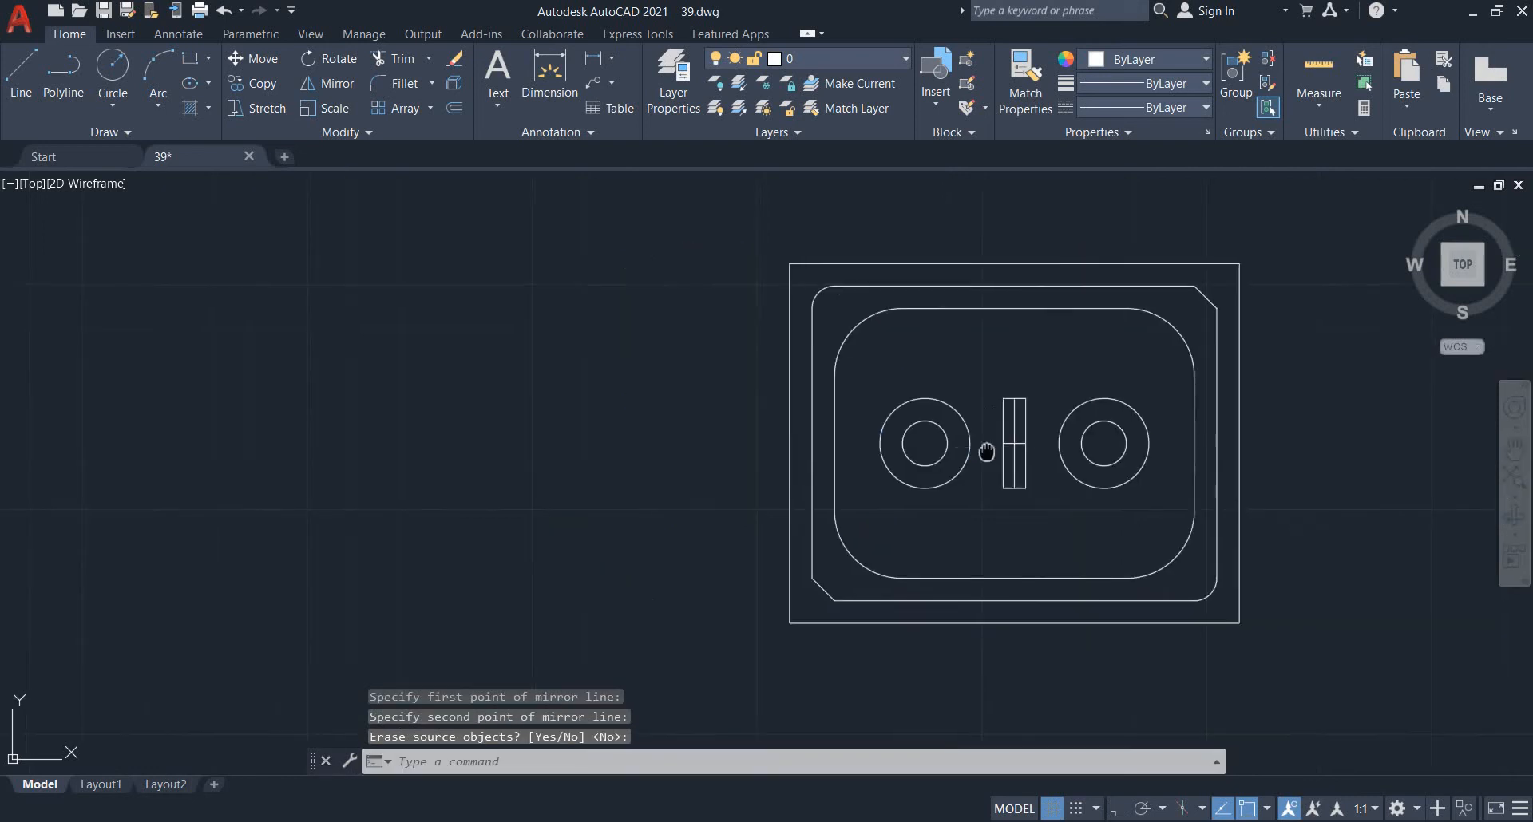
# - Try erasing the slot's vertical centre line together with its middle horizontal line, and undo the erasure
pyautogui.scroll(5, 949, 543)
pyautogui.click(982, 515)
pyautogui.click(954, 447)
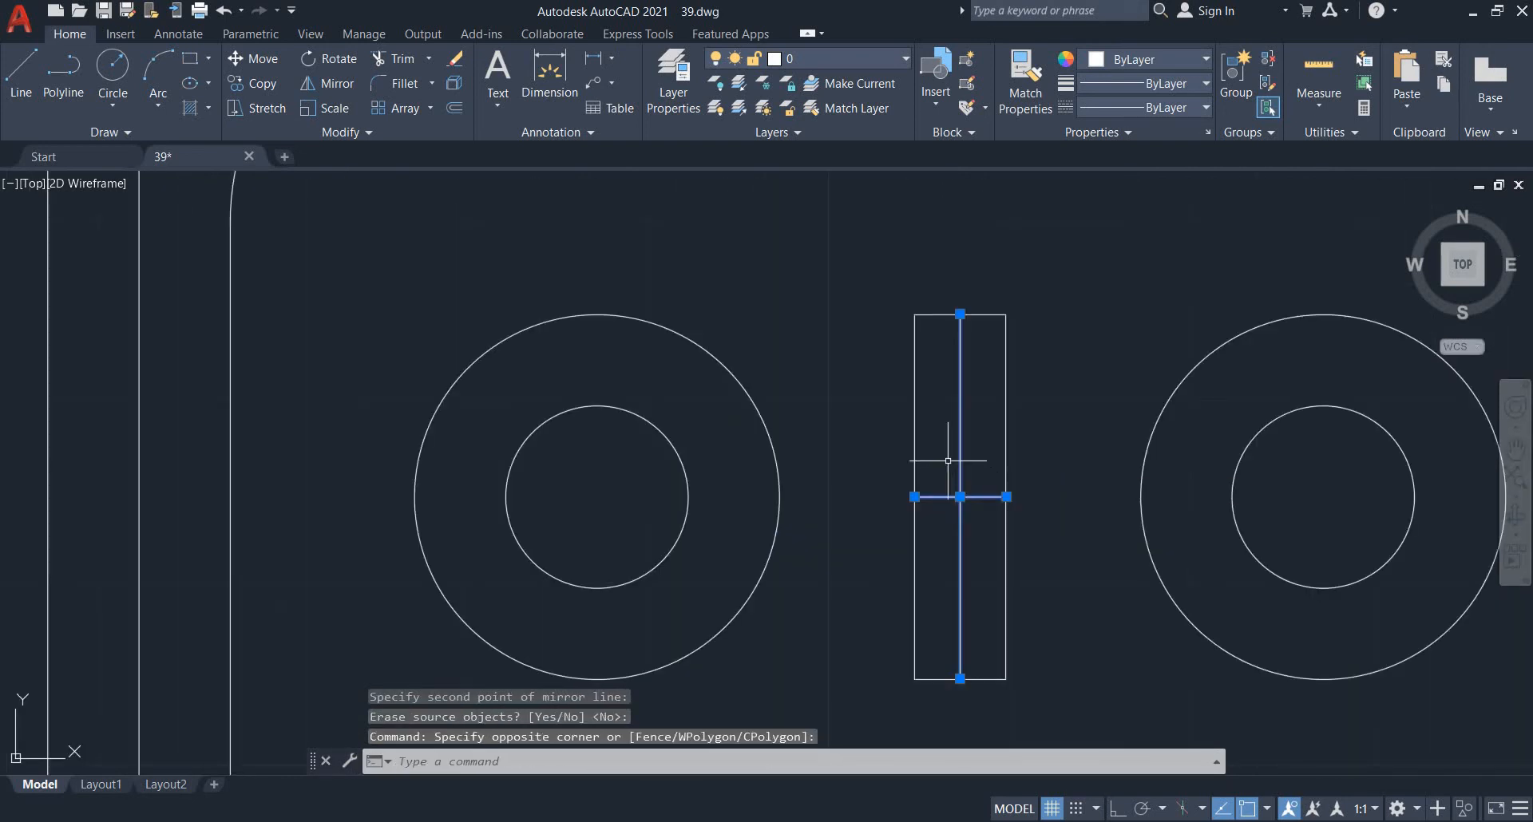
pyautogui.write('e')
pyautogui.press('Return')
pyautogui.scroll(-4, 916, 496)
pyautogui.hotkey('ctrl', 'z')
pyautogui.hotkey('ctrl', 'z')
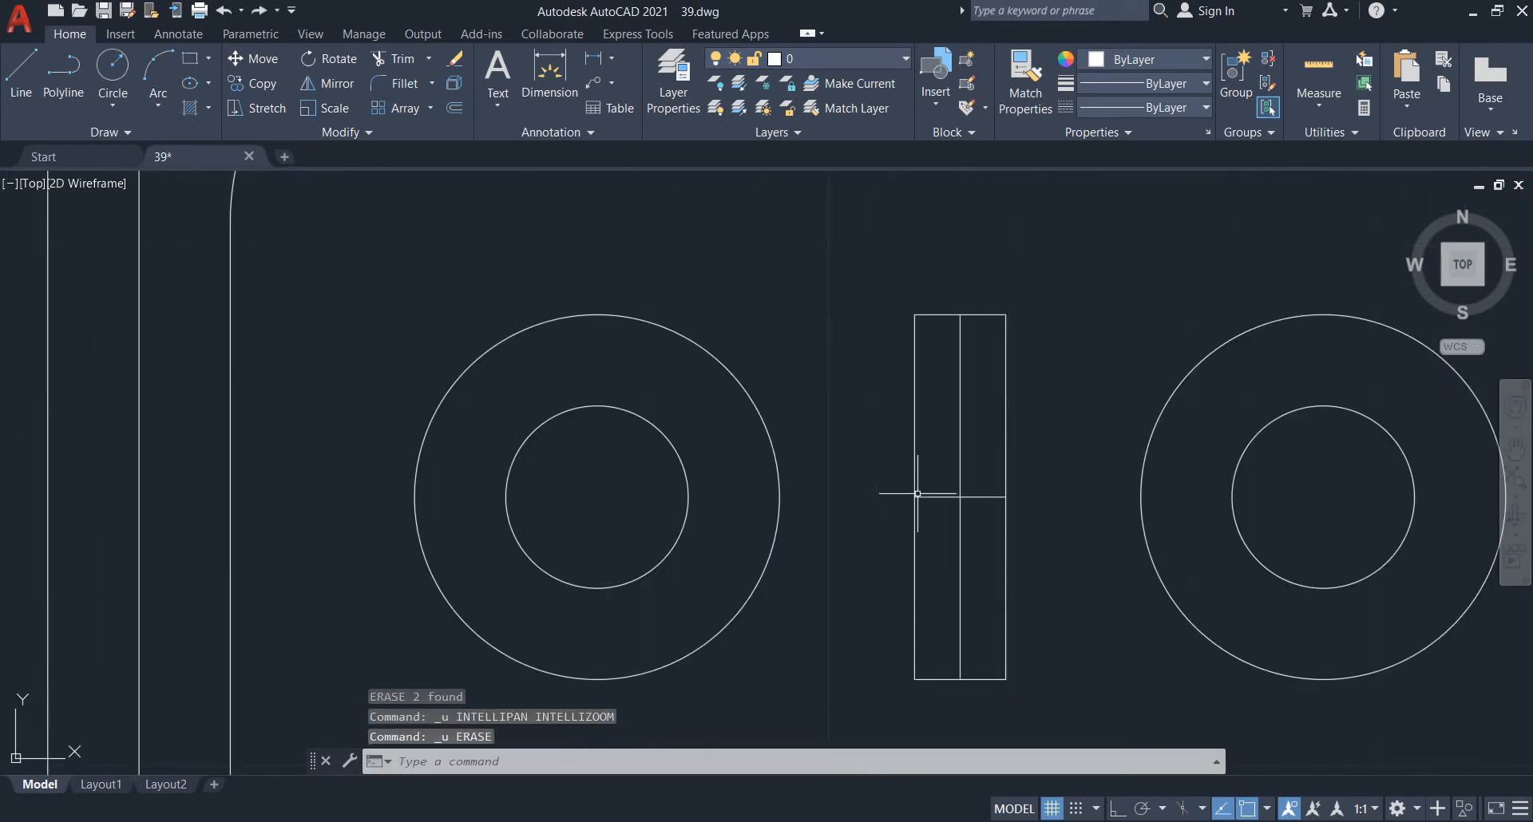
# - Erase only the middle horizontal line inside the narrow slot rectangle
pyautogui.click(992, 473)
pyautogui.click(992, 509)
pyautogui.write('e')
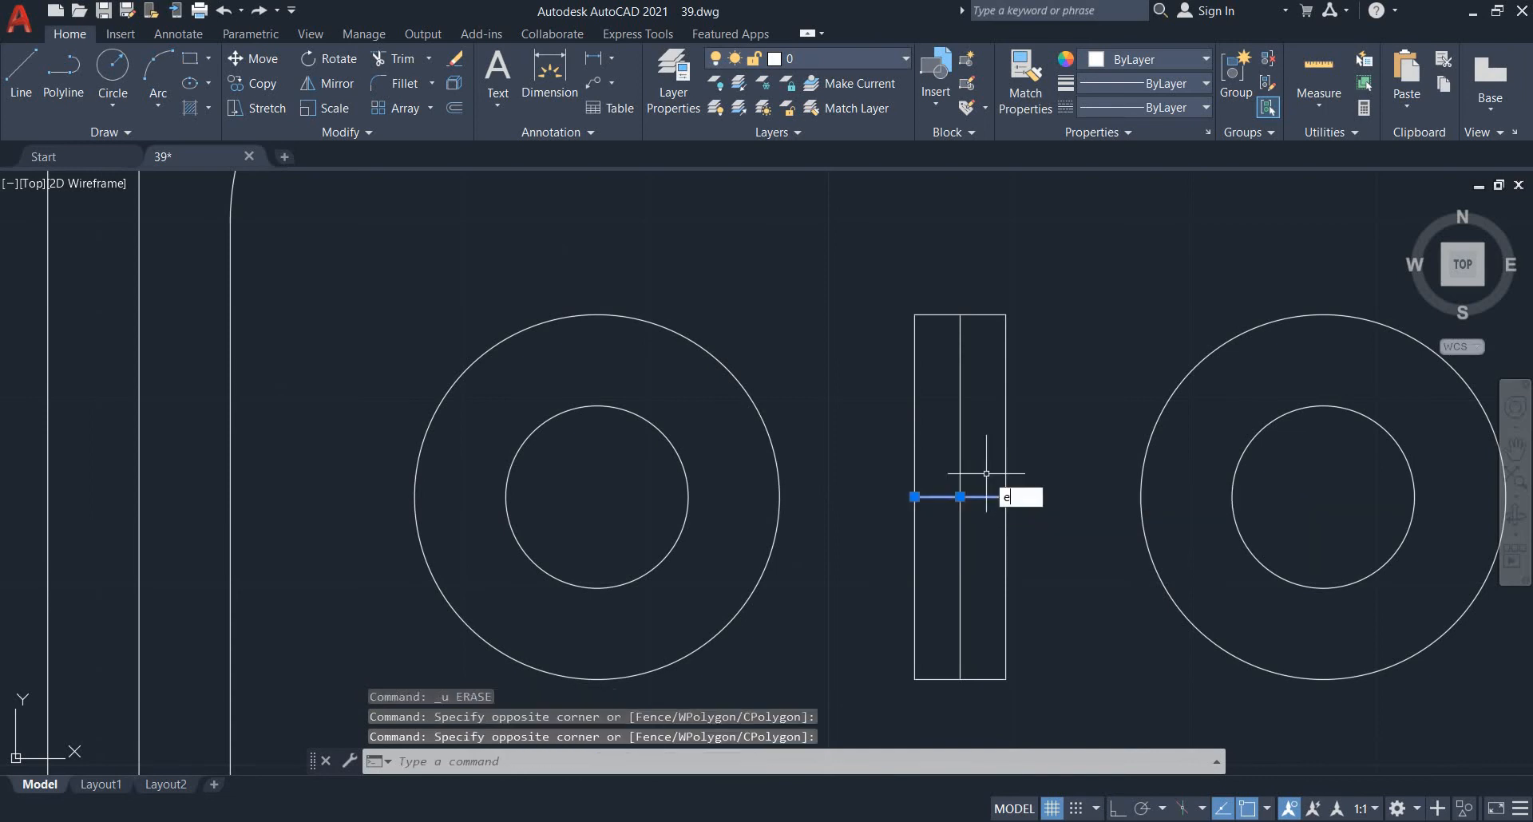
pyautogui.press('Return')
pyautogui.press('Escape')
# - Check the slot dimensions in the EX 39 image in Photos, return to AutoCAD and draw an 18 long line at 45° from the centre line's top endpoint
pyautogui.hotkey('alt', 'Tab')
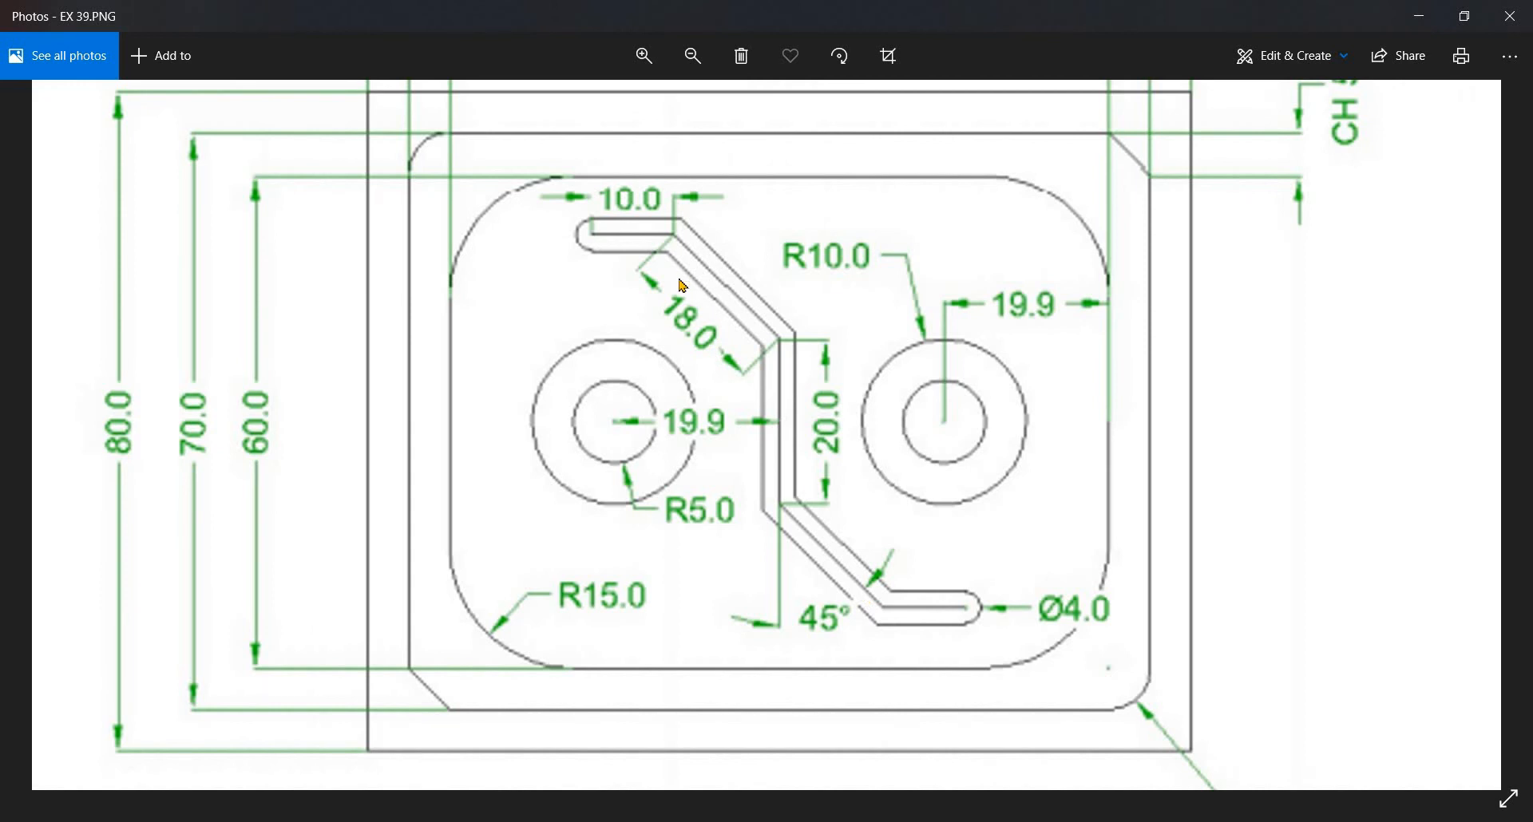
pyautogui.hotkey('alt', 'Tab')
pyautogui.scroll(-2, 821, 599)
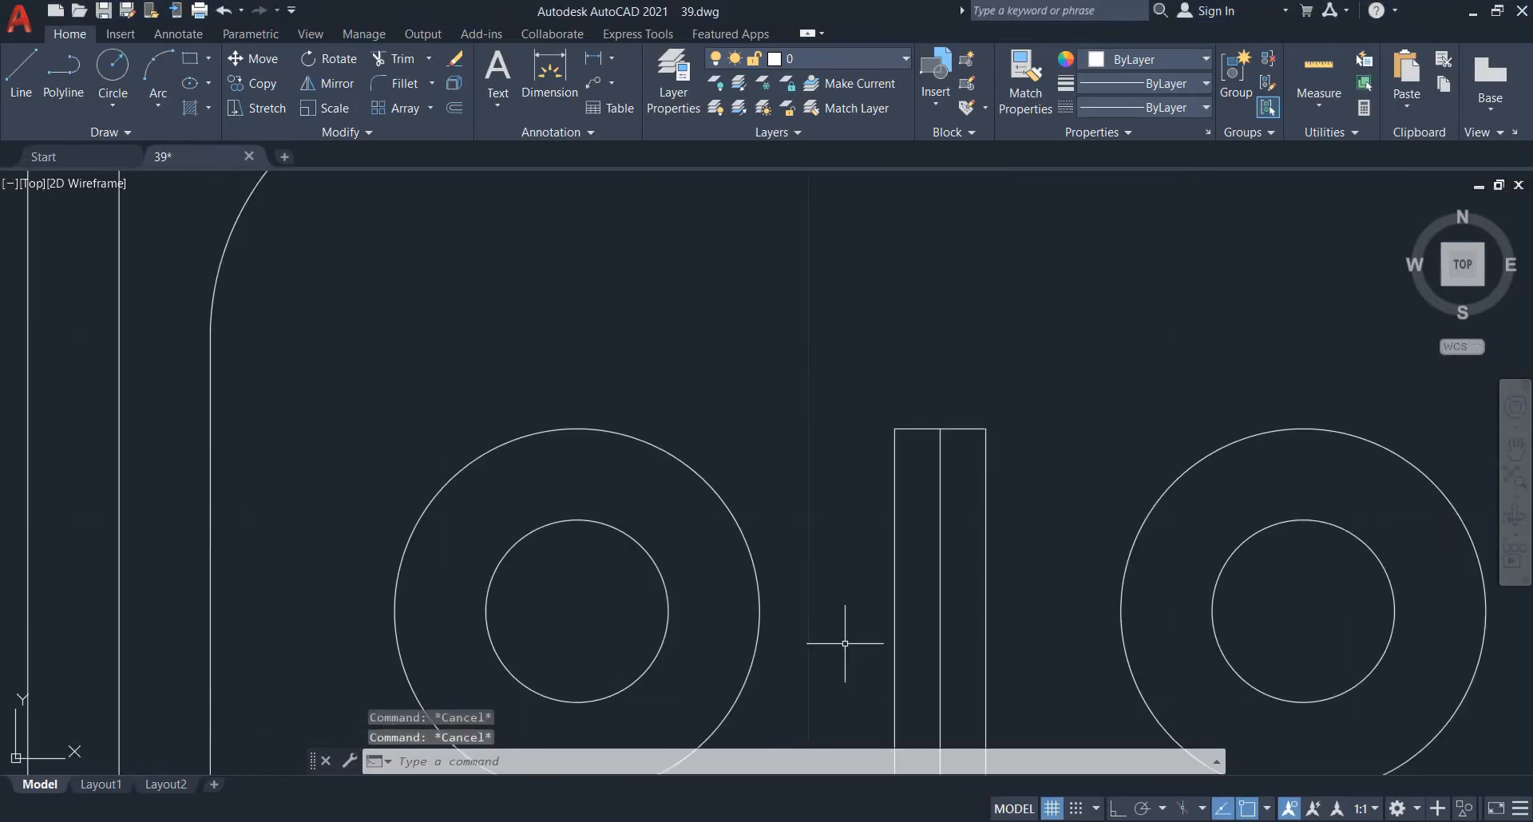
pyautogui.write('l')
pyautogui.press('Return')
pyautogui.click(940, 429)
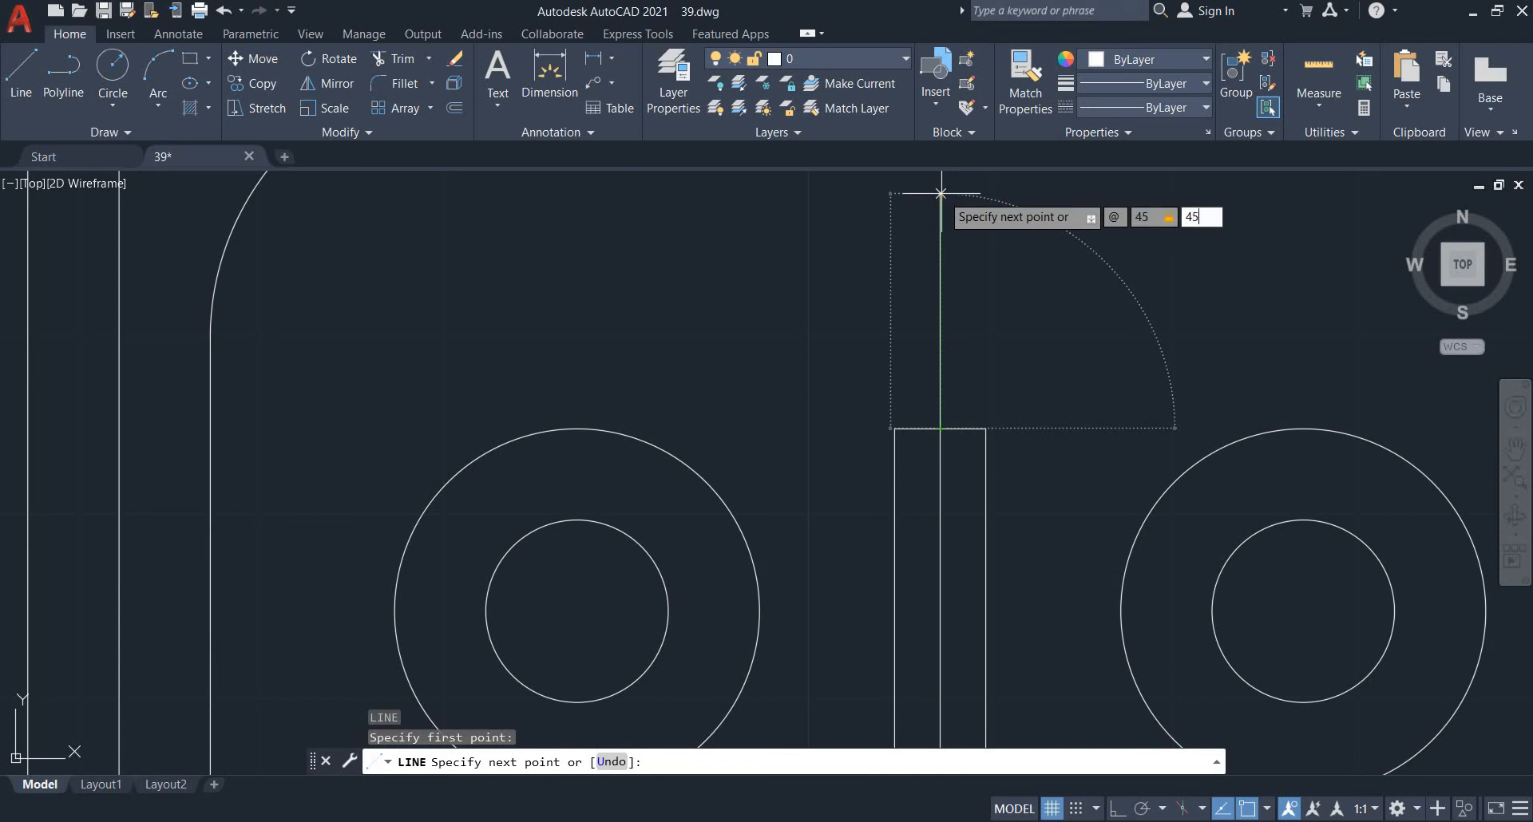
pyautogui.press('Tab')
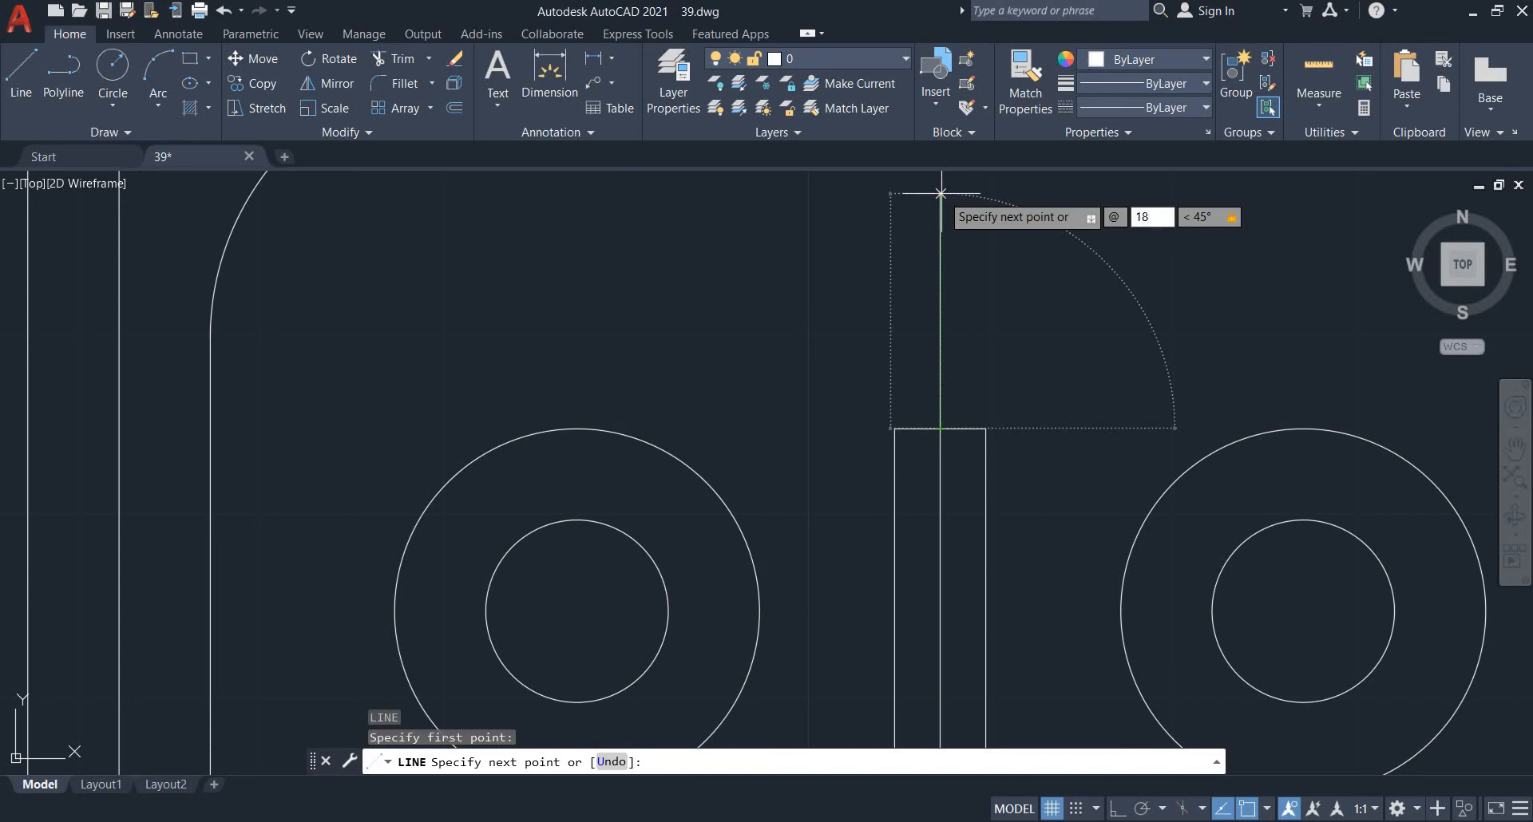
pyautogui.write('4')
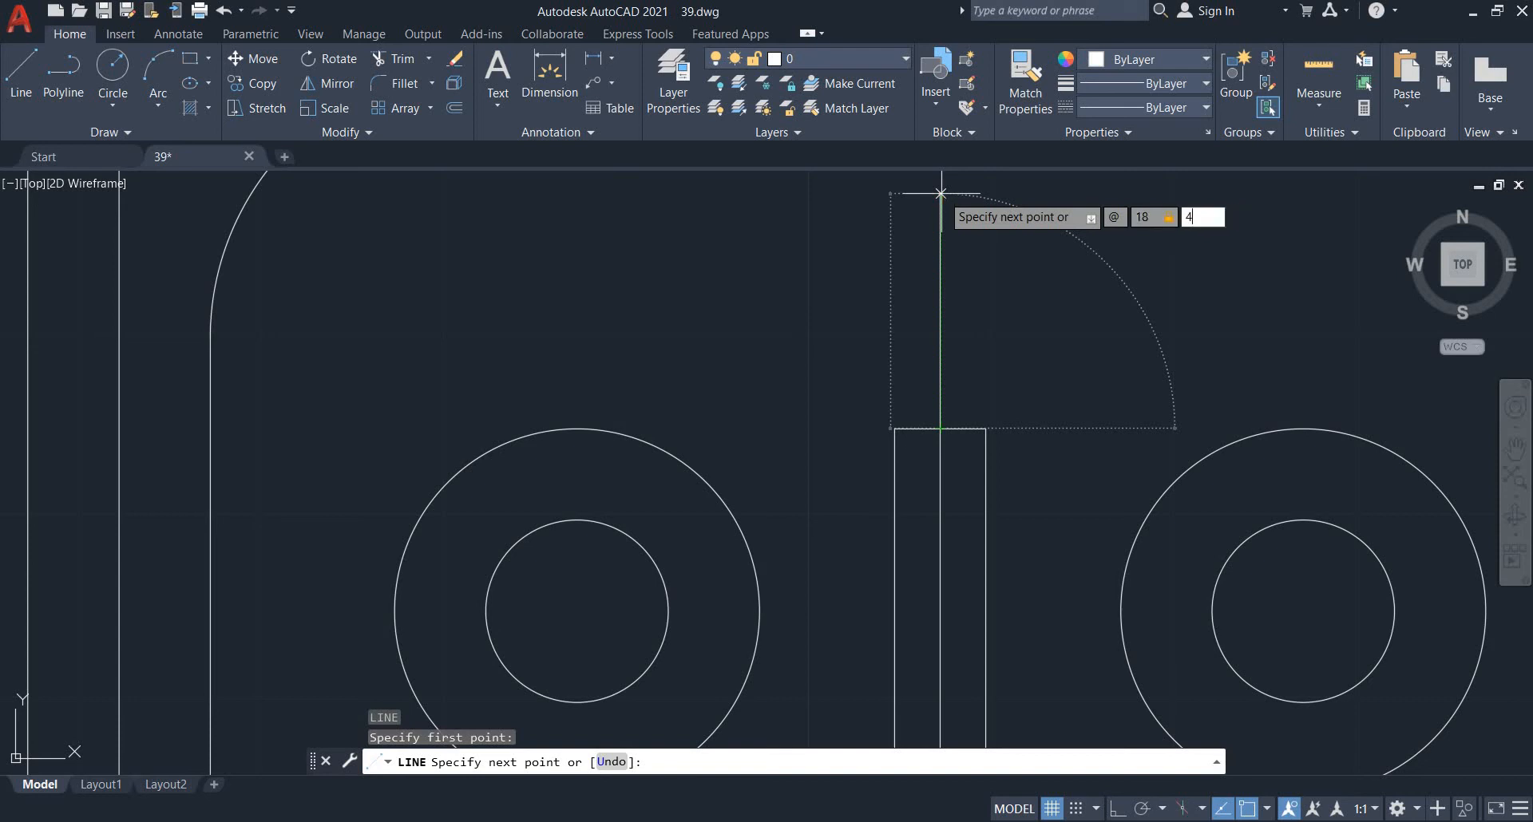
pyautogui.write('5')
pyautogui.press('Return')
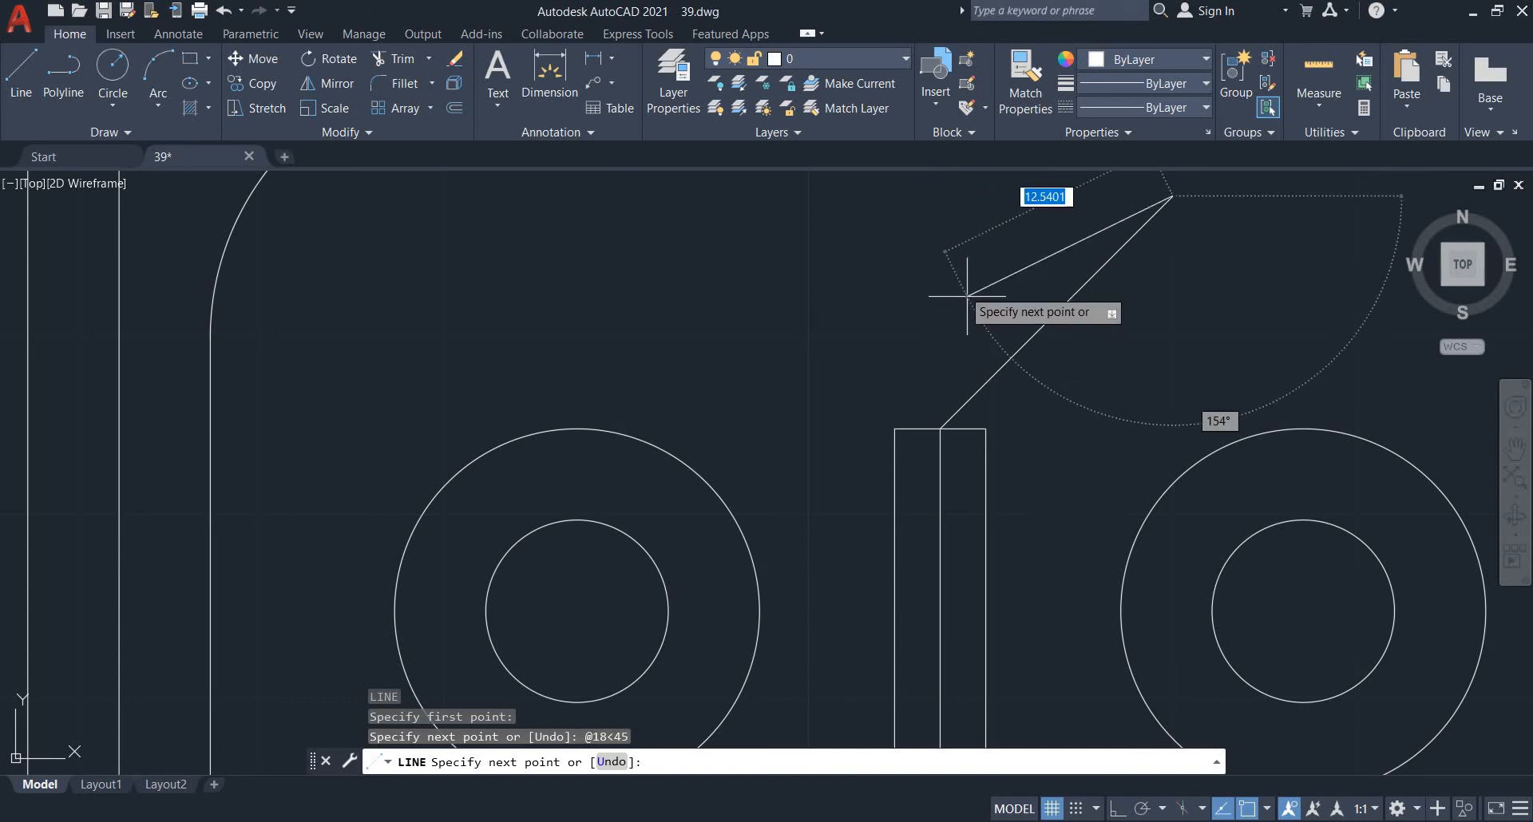
pyautogui.press('Escape')
# - Mirror the 45° line about a vertical axis through the slot centre line's top endpoint, keeping the original
pyautogui.moveTo(970, 294); pyautogui.dragTo(941, 370, button='middle')
pyautogui.click(1092, 413)
pyautogui.click(863, 295)
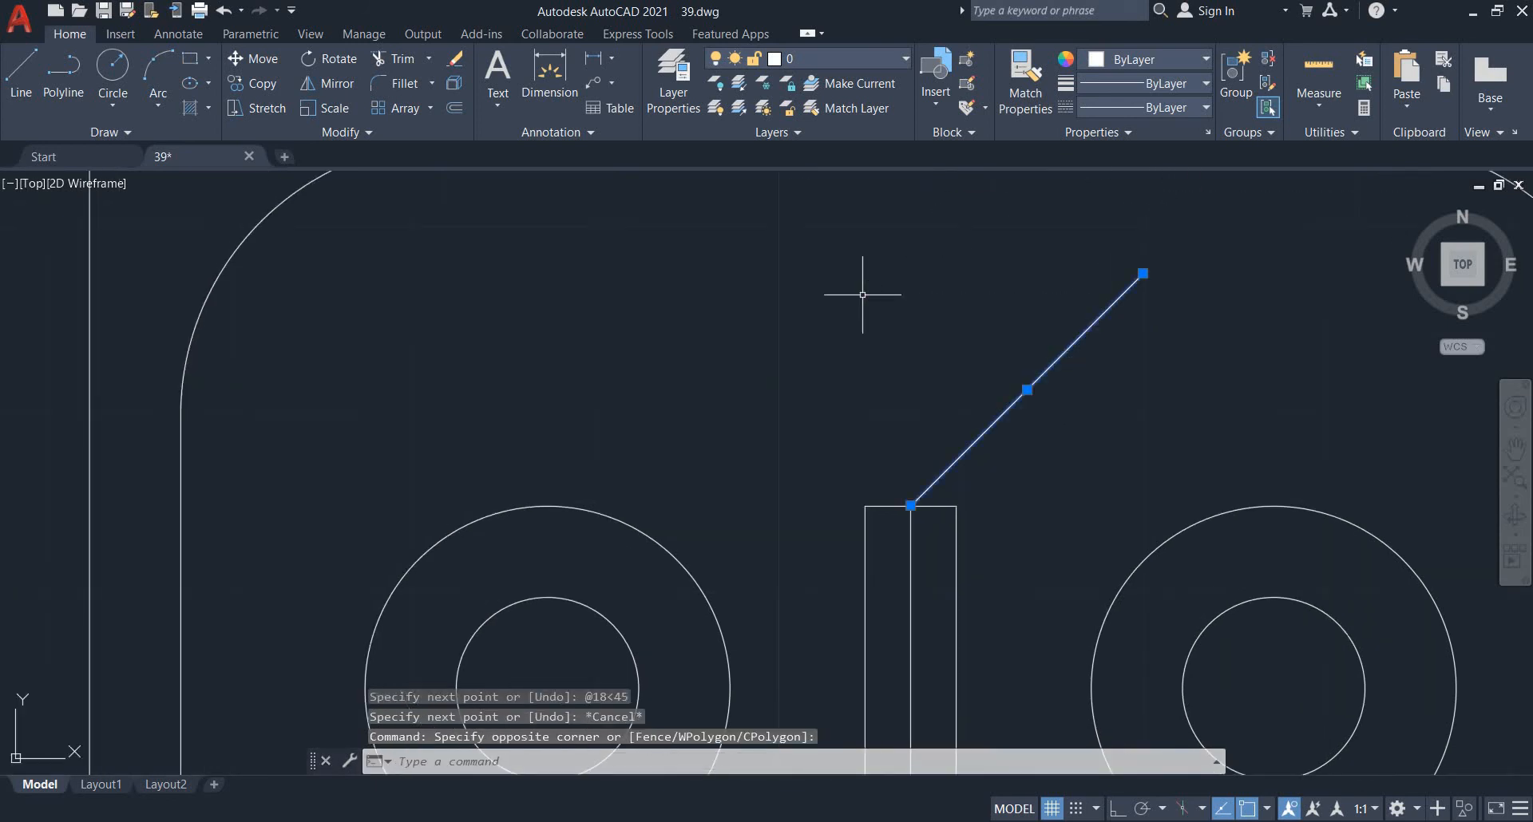
pyautogui.write('mi')
pyautogui.press('Return')
pyautogui.click(910, 505)
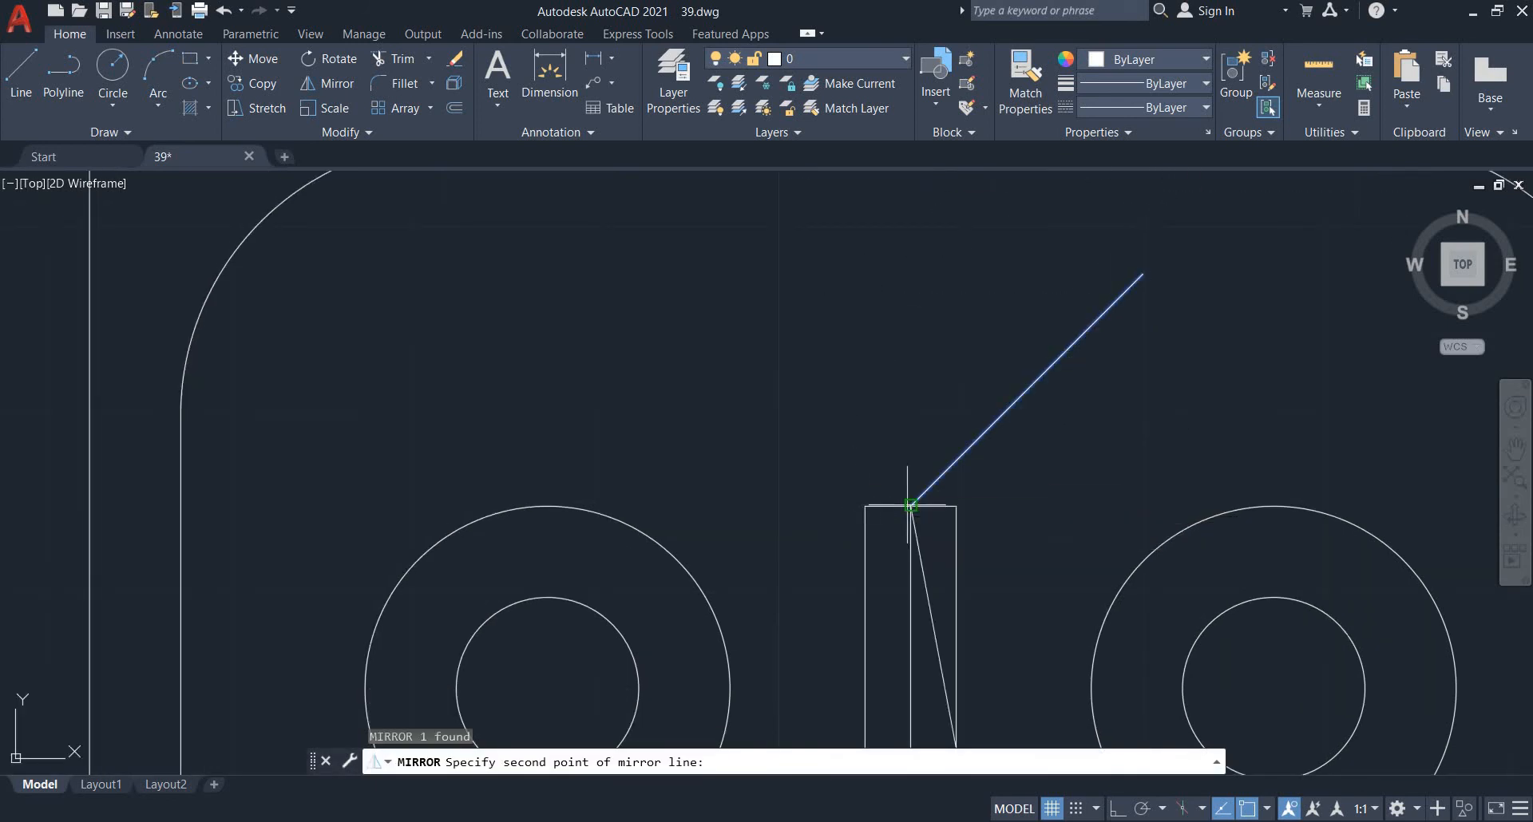
pyautogui.press('F8')
pyautogui.click(899, 214)
pyautogui.press('Return')
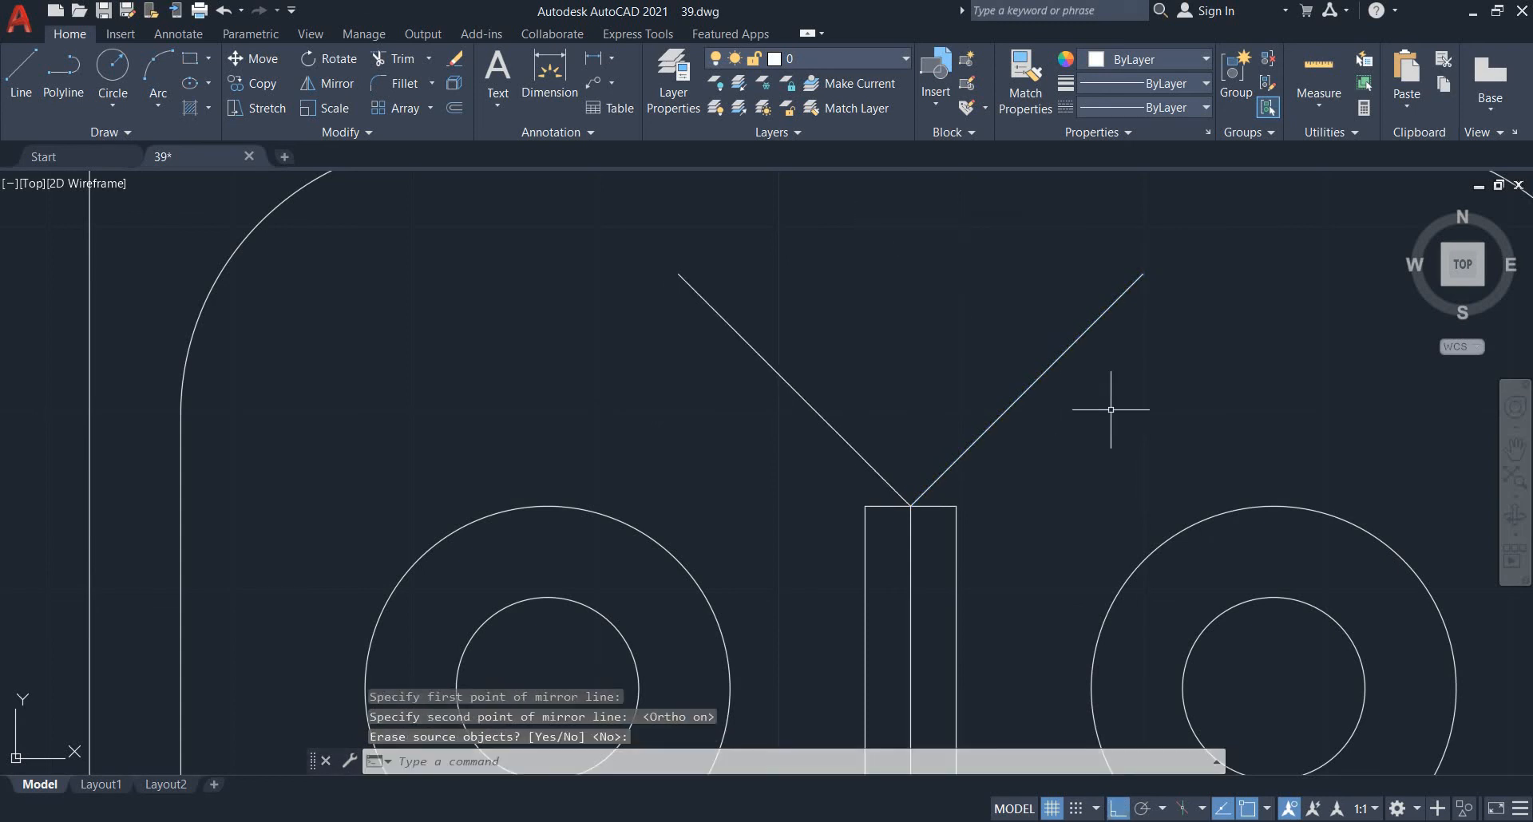
# - Erase the original 45° line that rises to the right of the slot
pyautogui.click(1112, 411)
pyautogui.click(984, 310)
pyautogui.press('Return')
pyautogui.scroll(-4, 979, 314)
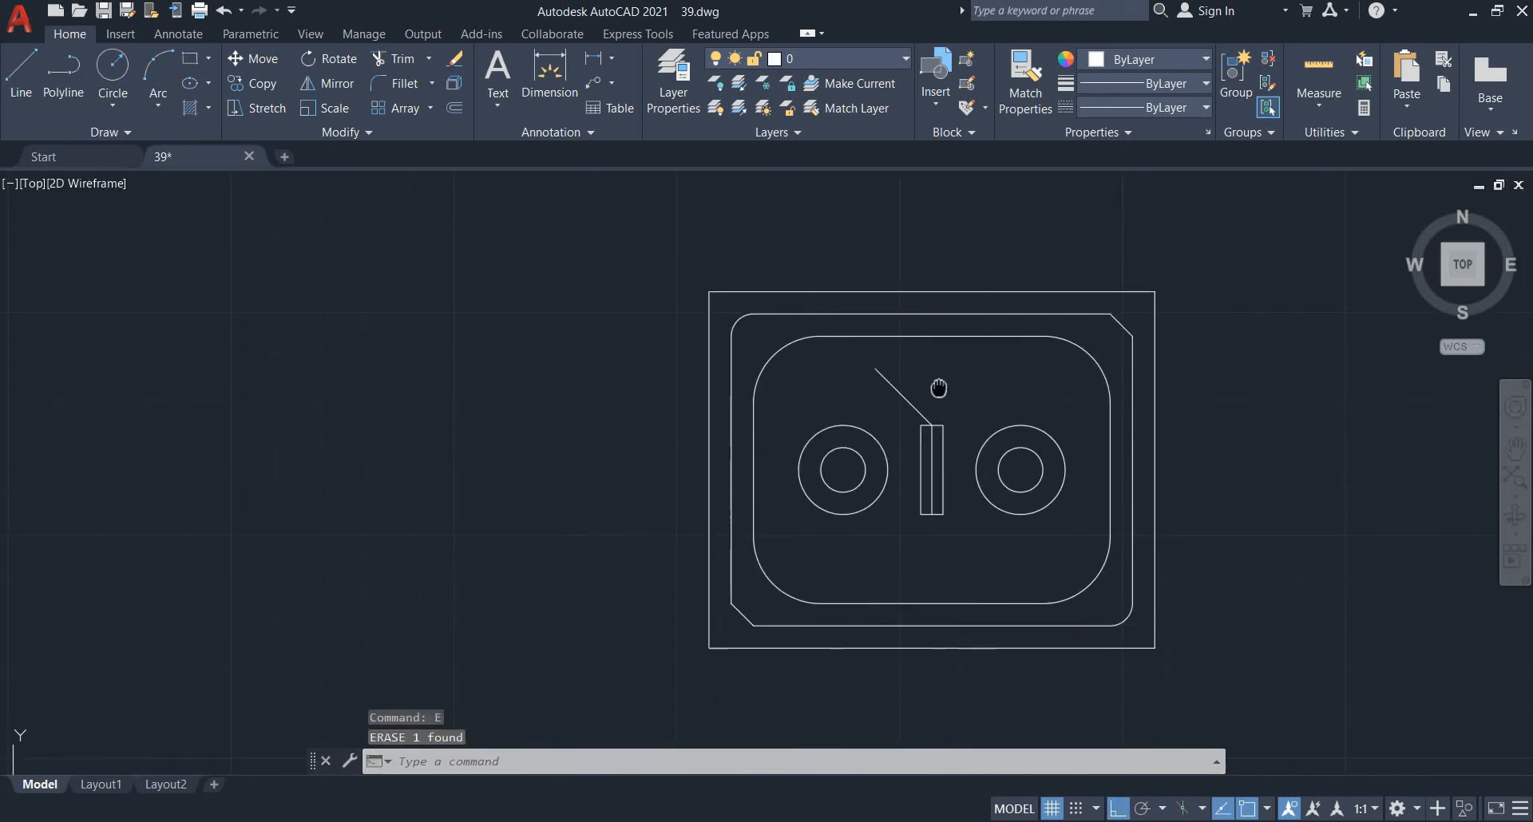
# - Offset the remaining 45° line by 2.5 to both sides
pyautogui.scroll(5, 924, 411)
pyautogui.press('Escape')
pyautogui.press('Escape')
pyautogui.press('Return')
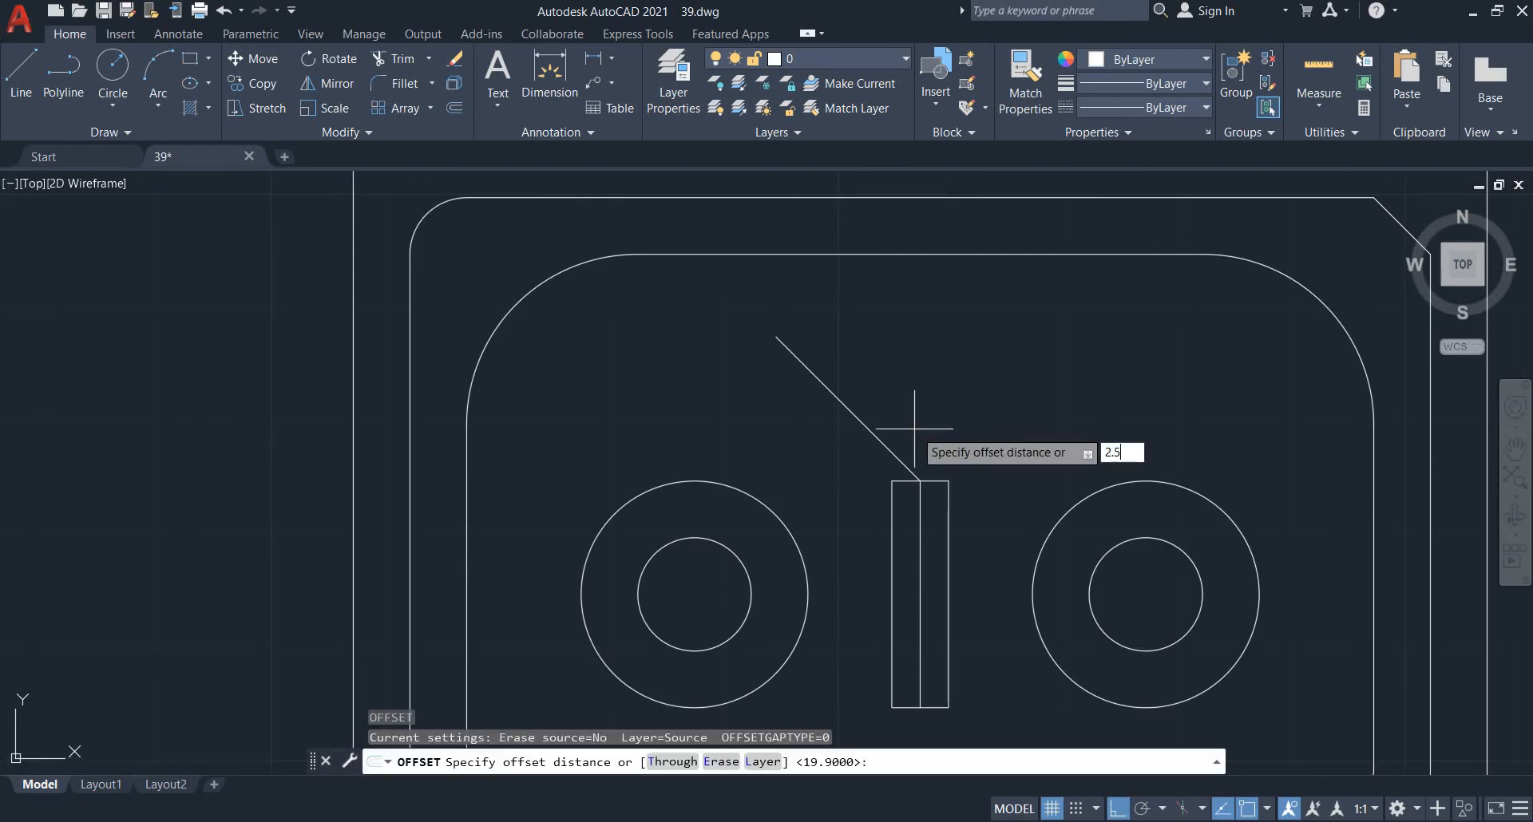
pyautogui.press('Return')
pyautogui.click(875, 437)
pyautogui.click(834, 471)
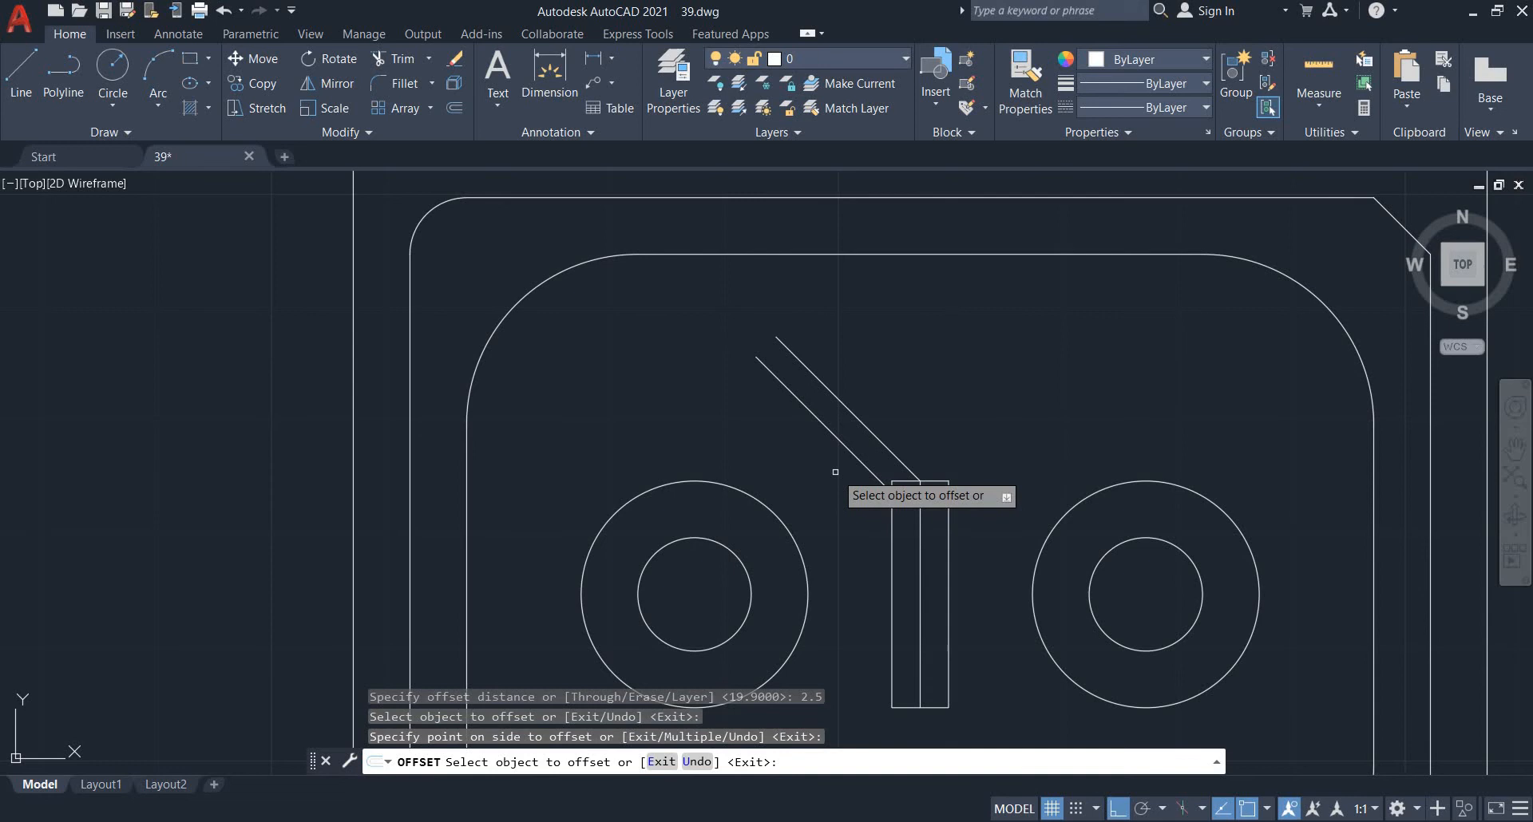
pyautogui.click(898, 458)
pyautogui.click(982, 410)
pyautogui.scroll(2, 934, 469)
pyautogui.press('Escape')
pyautogui.scroll(-2, 953, 499)
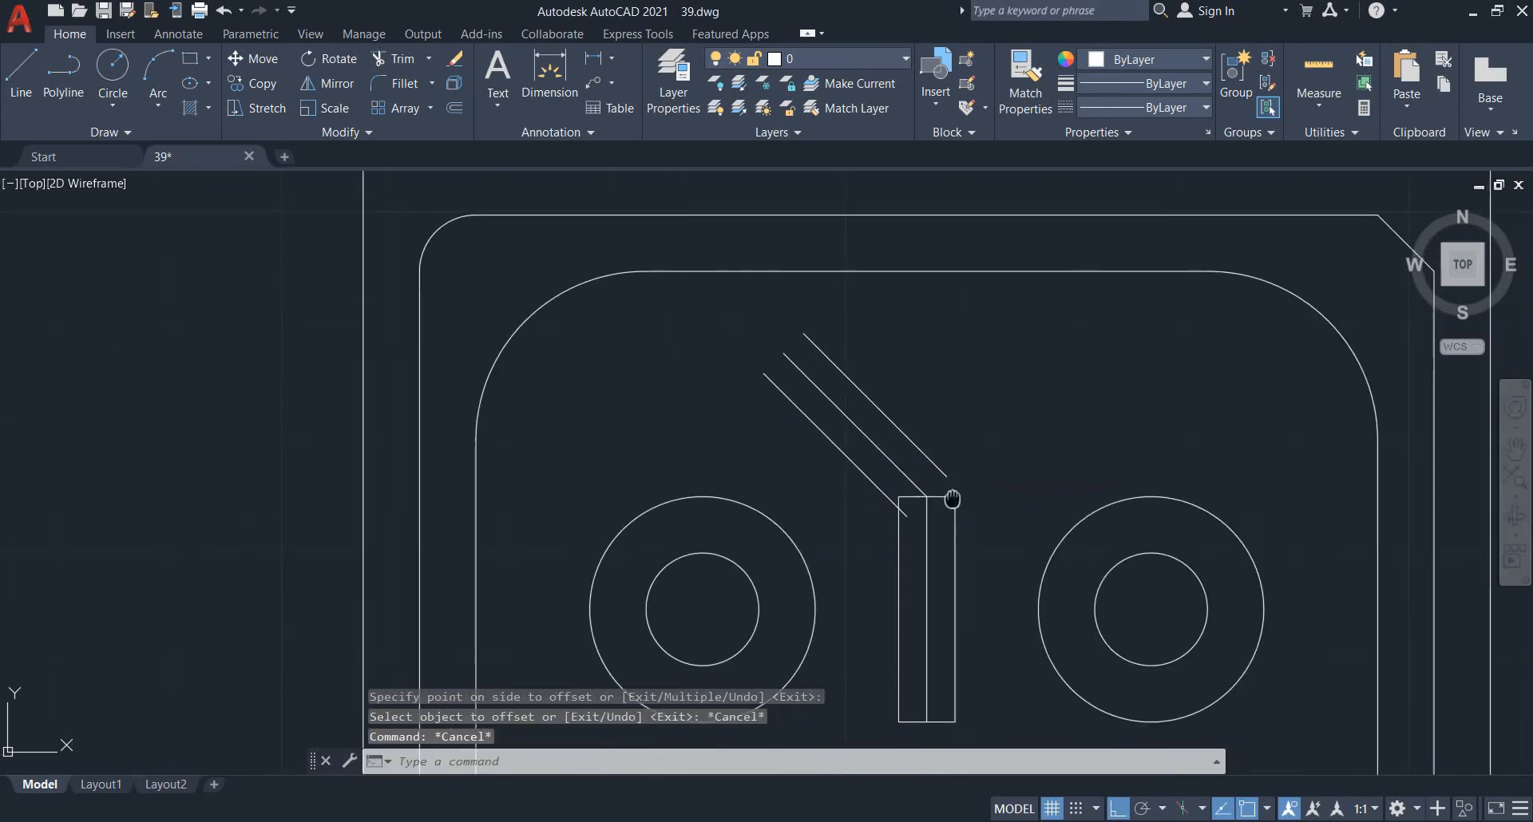
# - Check the slot bend in the EX 39 image in Photos, return to AutoCAD and trim the slot's top-left corner beyond the lower diagonal
pyautogui.hotkey('alt', 'Tab')
pyautogui.scroll(5, 790, 344)
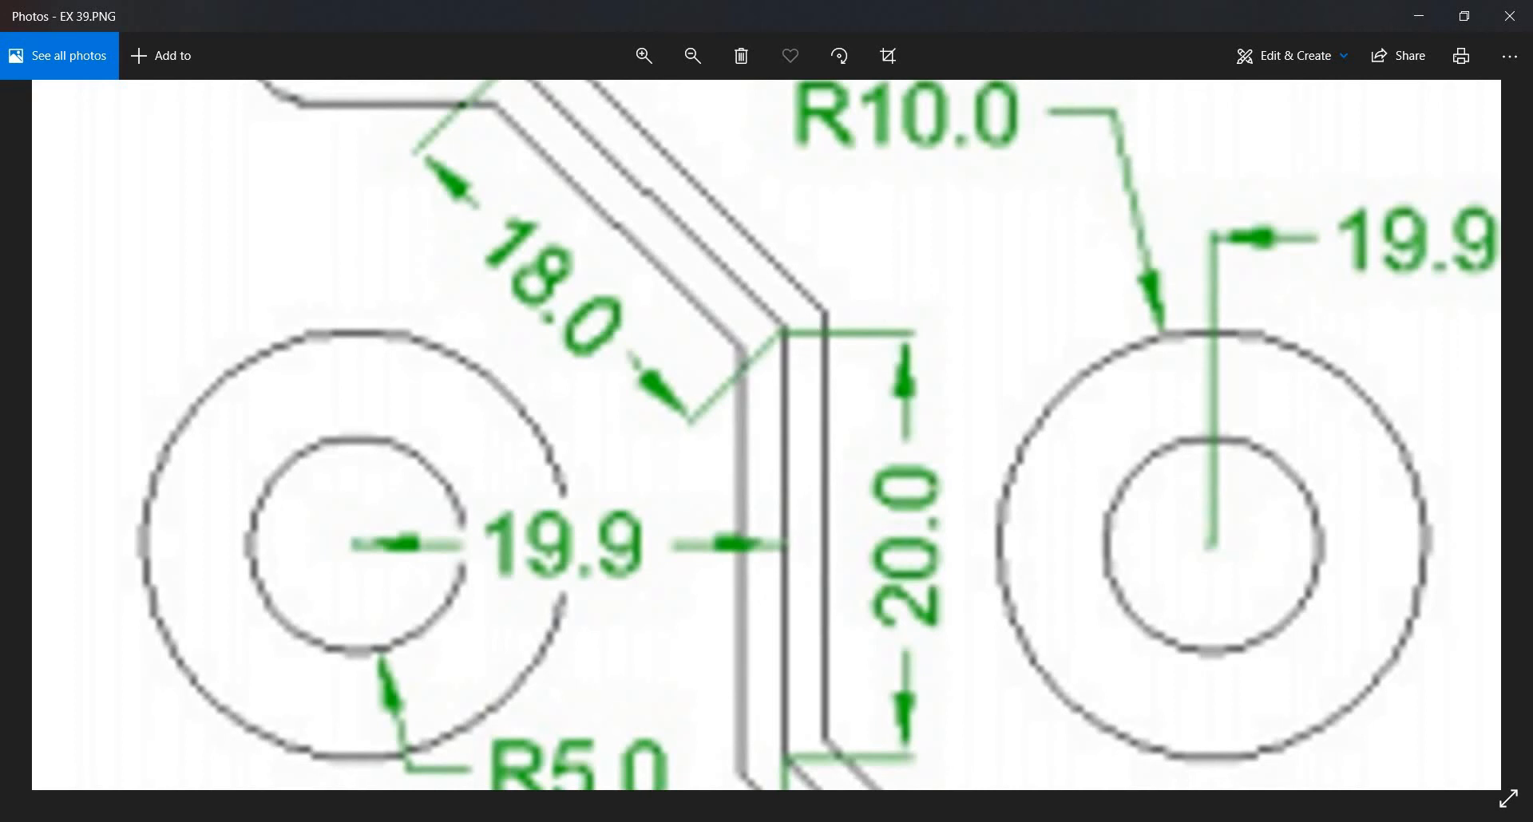
pyautogui.hotkey('alt', 'Tab')
pyautogui.scroll(3, 896, 480)
pyautogui.press('Escape')
pyautogui.press('Escape')
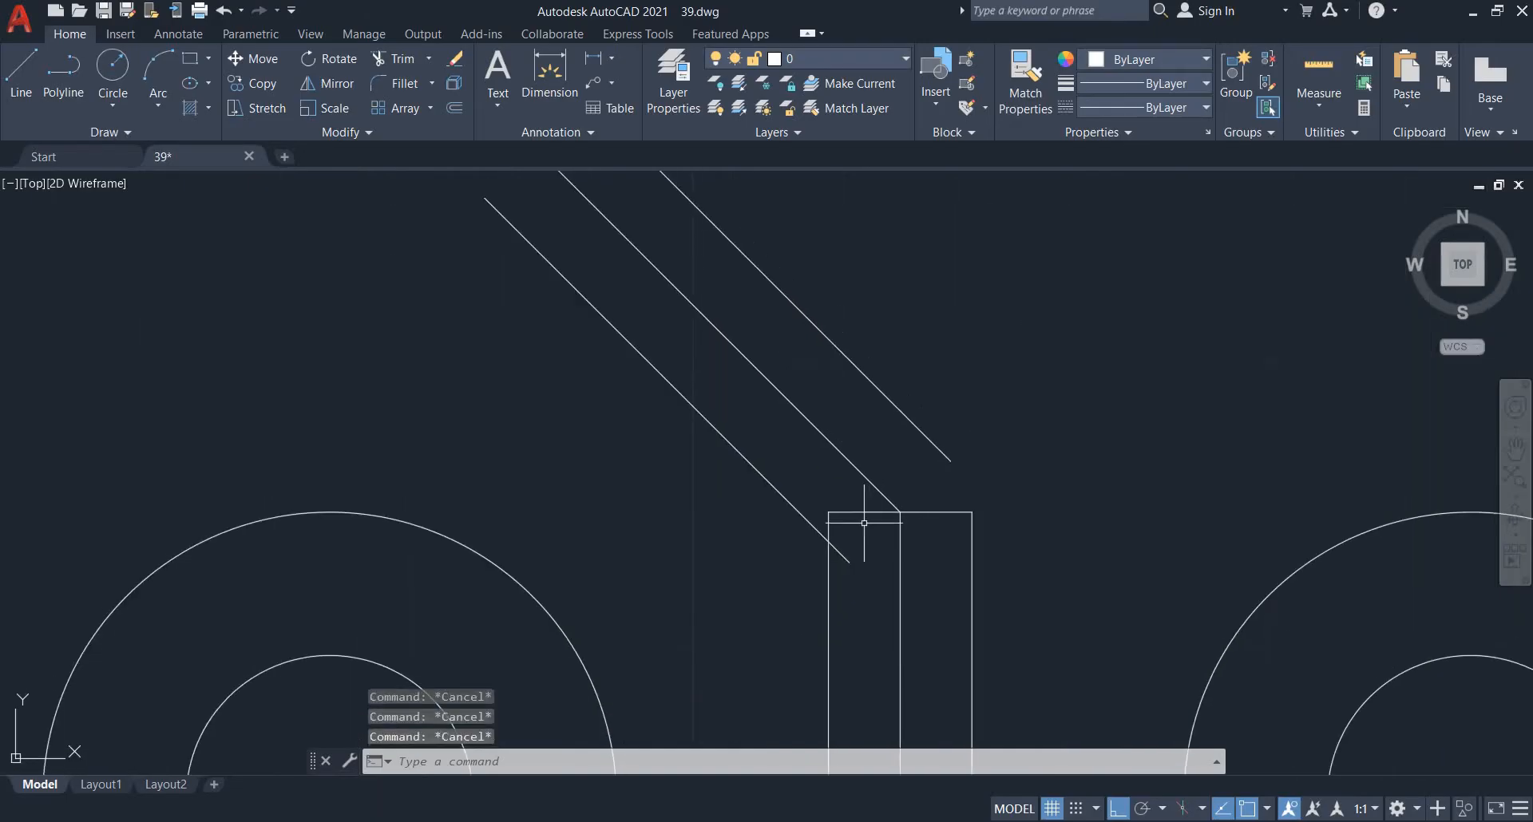
pyautogui.write('tr')
pyautogui.press('Return')
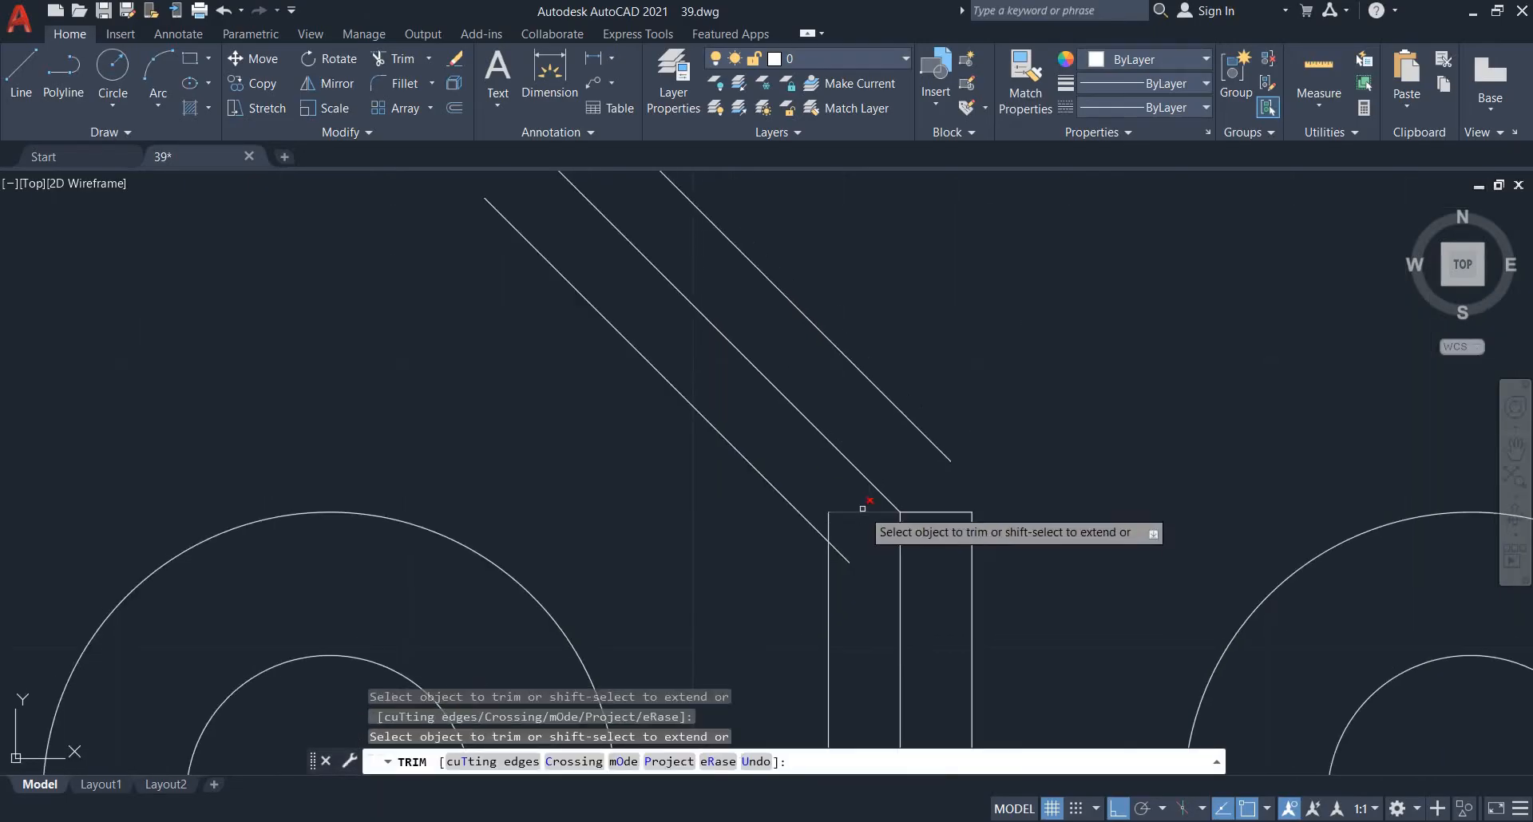
pyautogui.moveTo(862, 508); pyautogui.dragTo(831, 537)
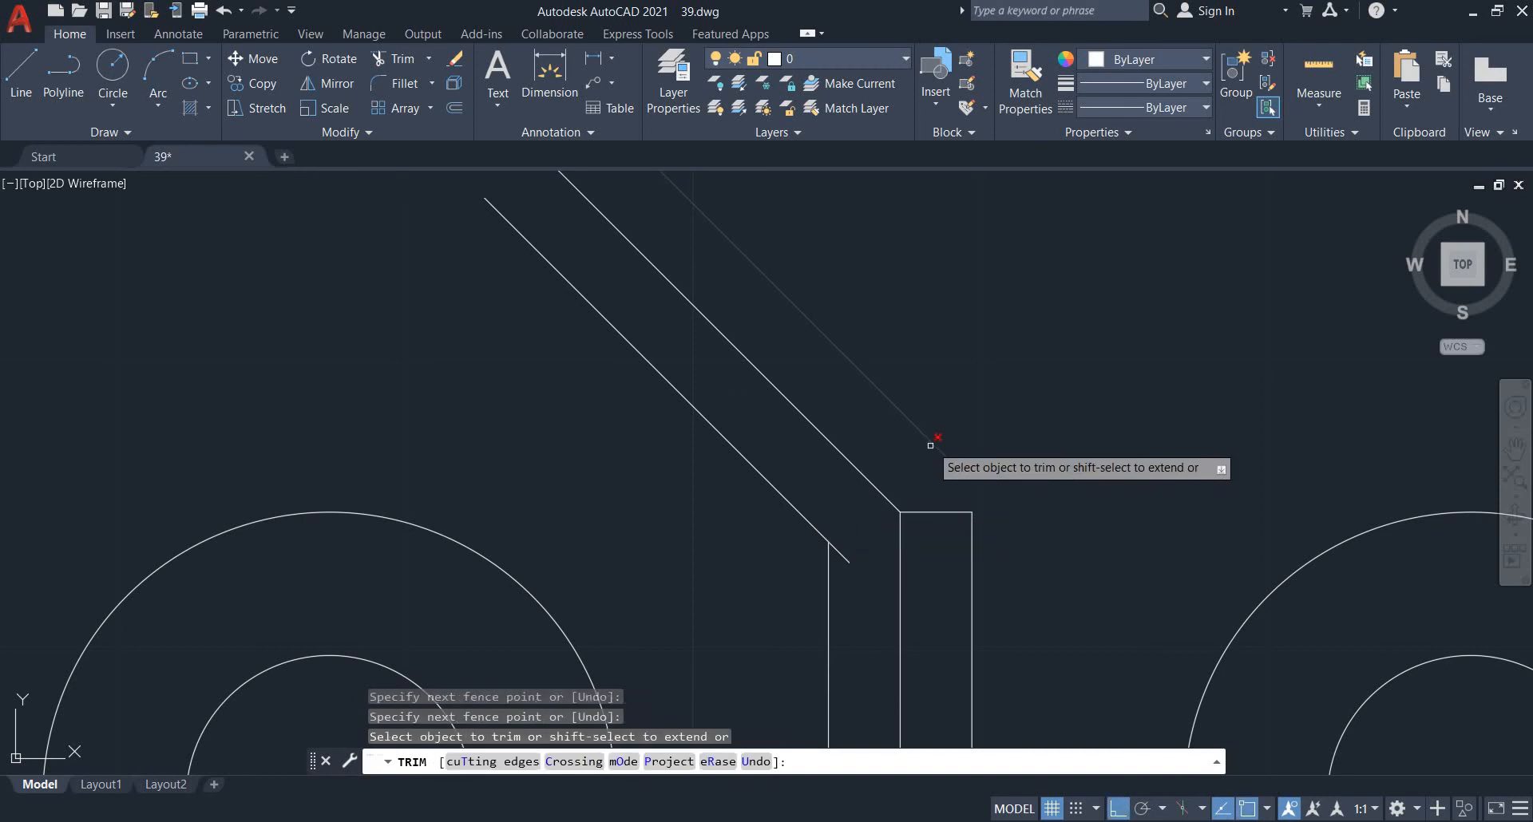
pyautogui.press('Escape')
pyautogui.write('e')
pyautogui.press('Escape')
pyautogui.press('Escape')
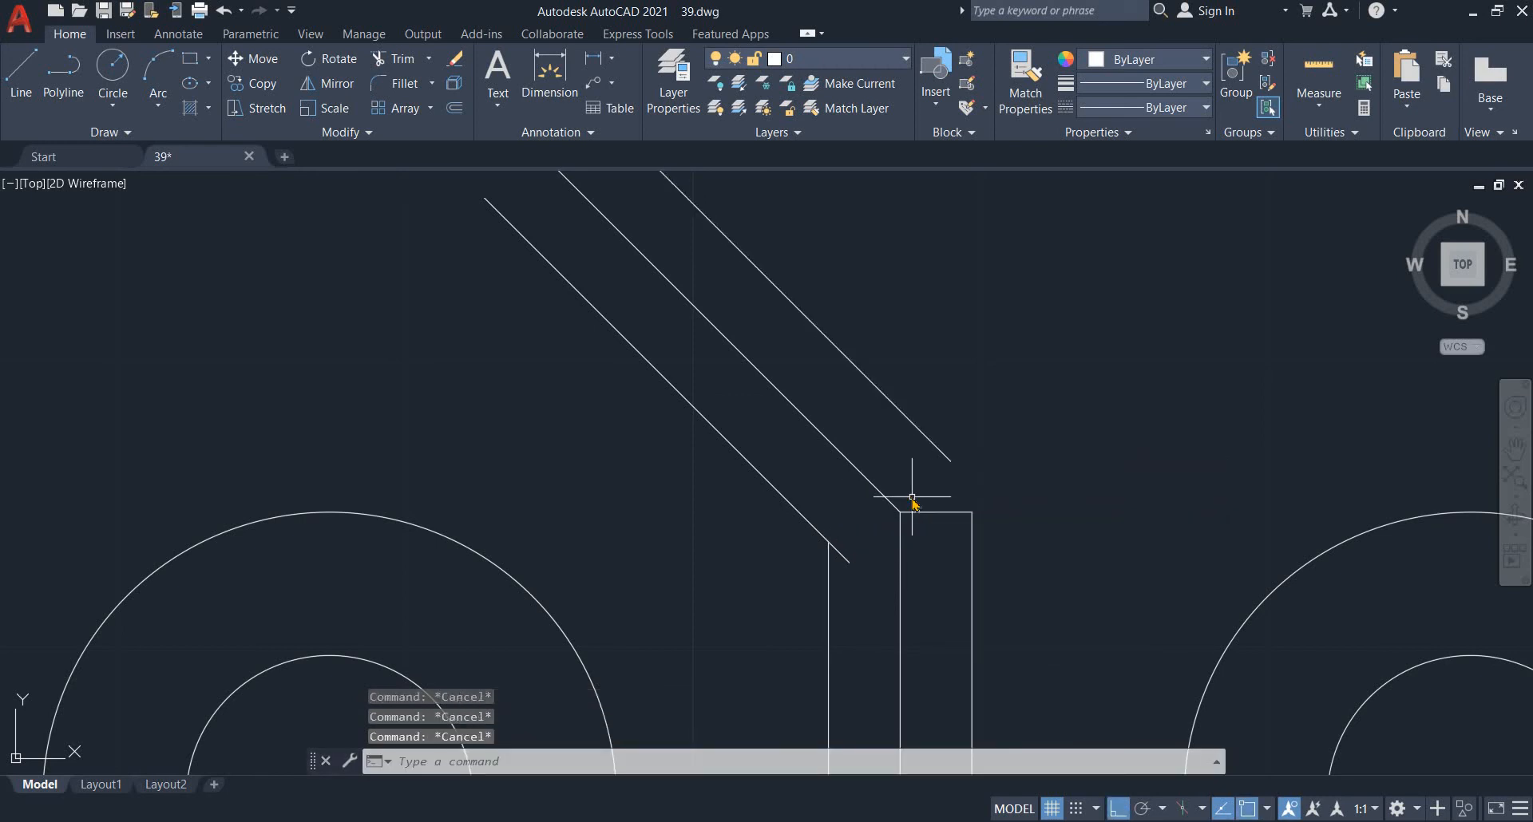
# - Fillet the slot's right side line and the upper diagonal line with radius 0 to join them in a sharp corner
pyautogui.write('f')
pyautogui.press('Return')
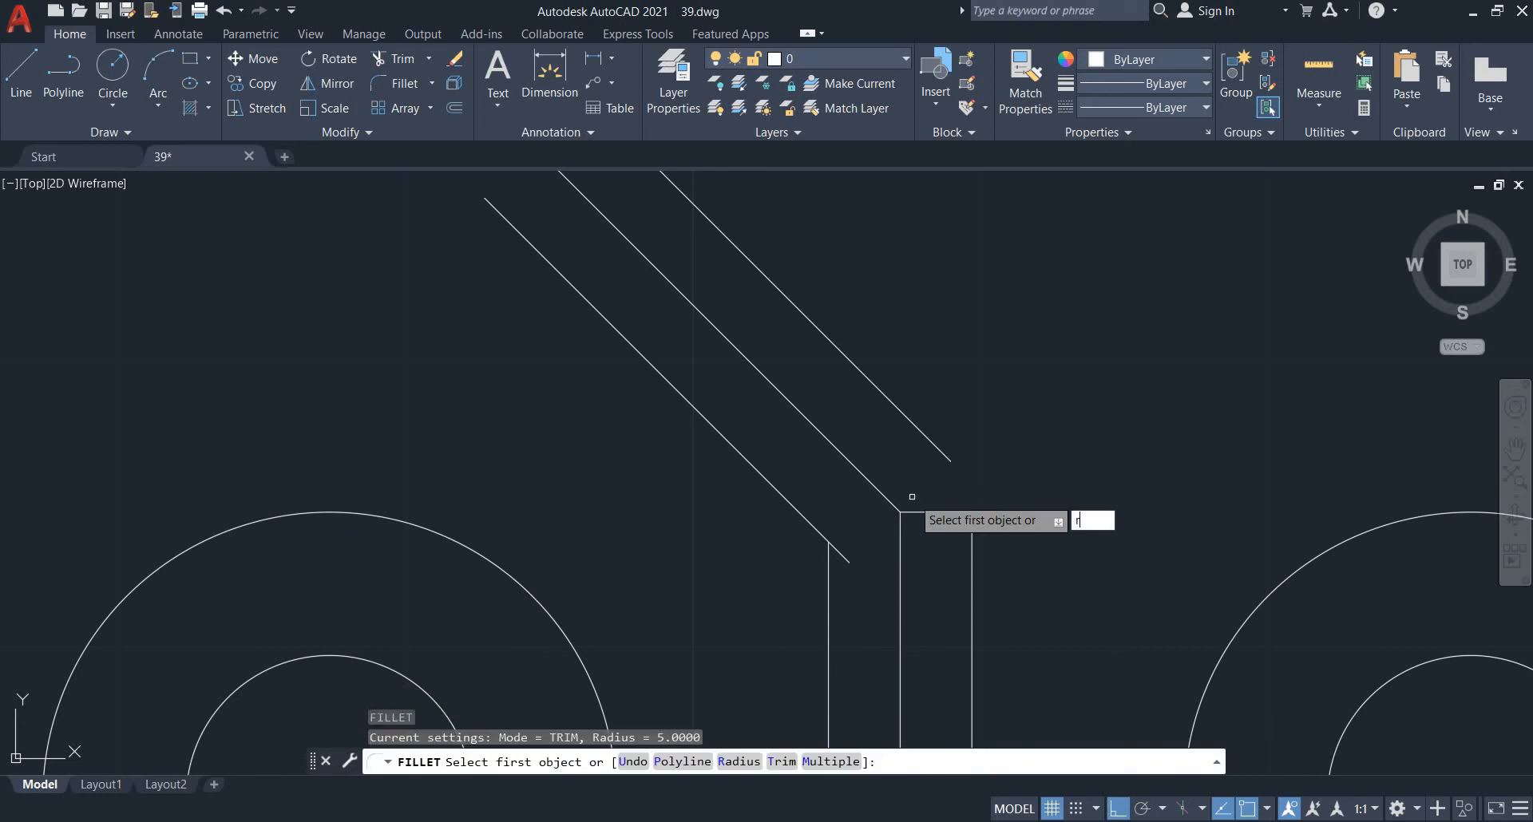
pyautogui.write('r')
pyautogui.press('Return')
pyautogui.write('0')
pyautogui.press('Return')
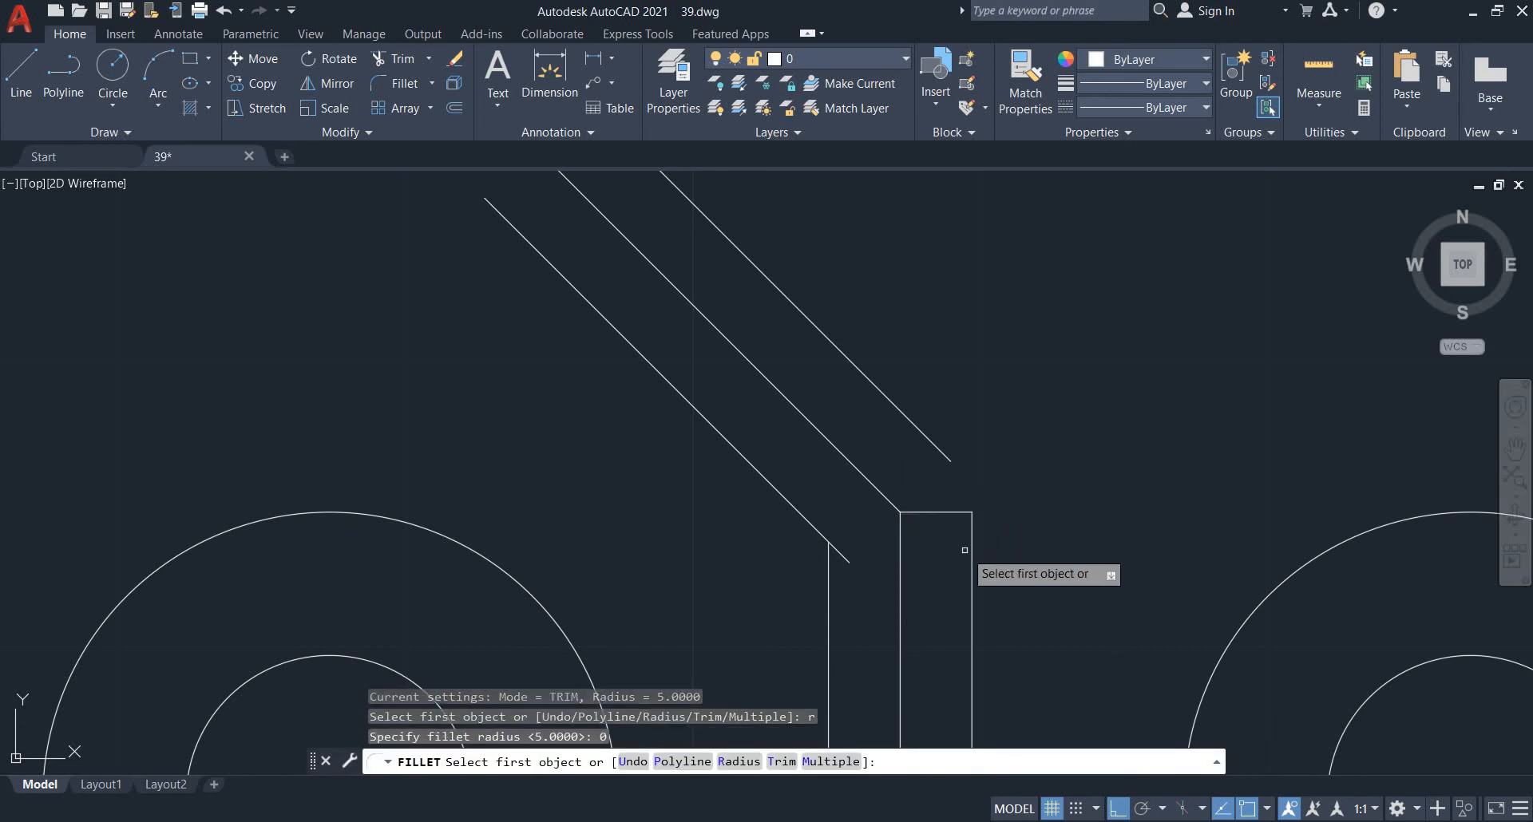
pyautogui.click(972, 551)
pyautogui.click(939, 449)
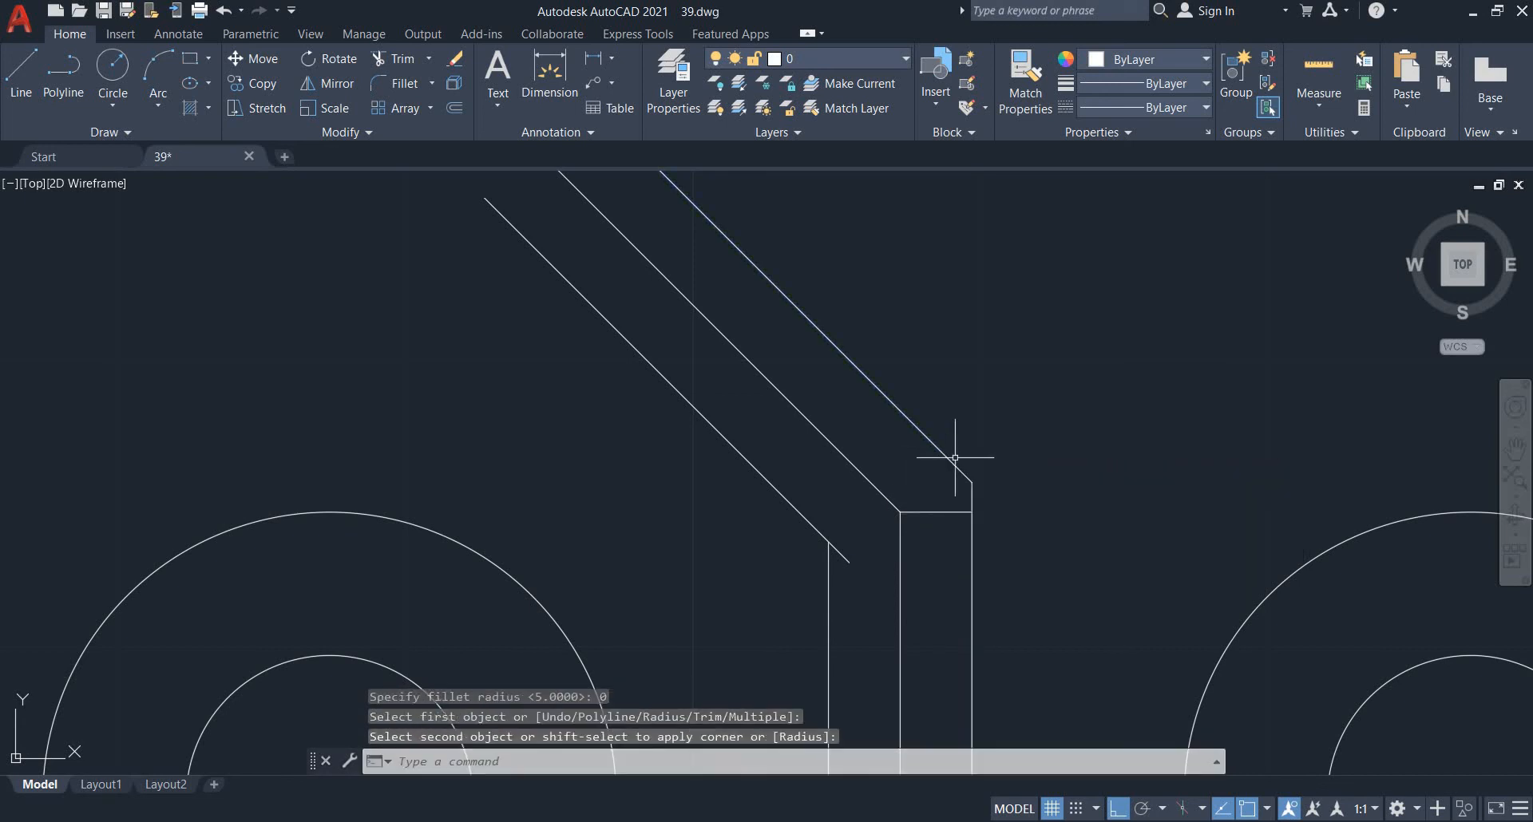
# - Fillet the slot's left side line and the lower diagonal line with radius 0
pyautogui.scroll(2, 835, 551)
pyautogui.press('Escape')
pyautogui.press('Escape')
pyautogui.write('f')
pyautogui.press('Return')
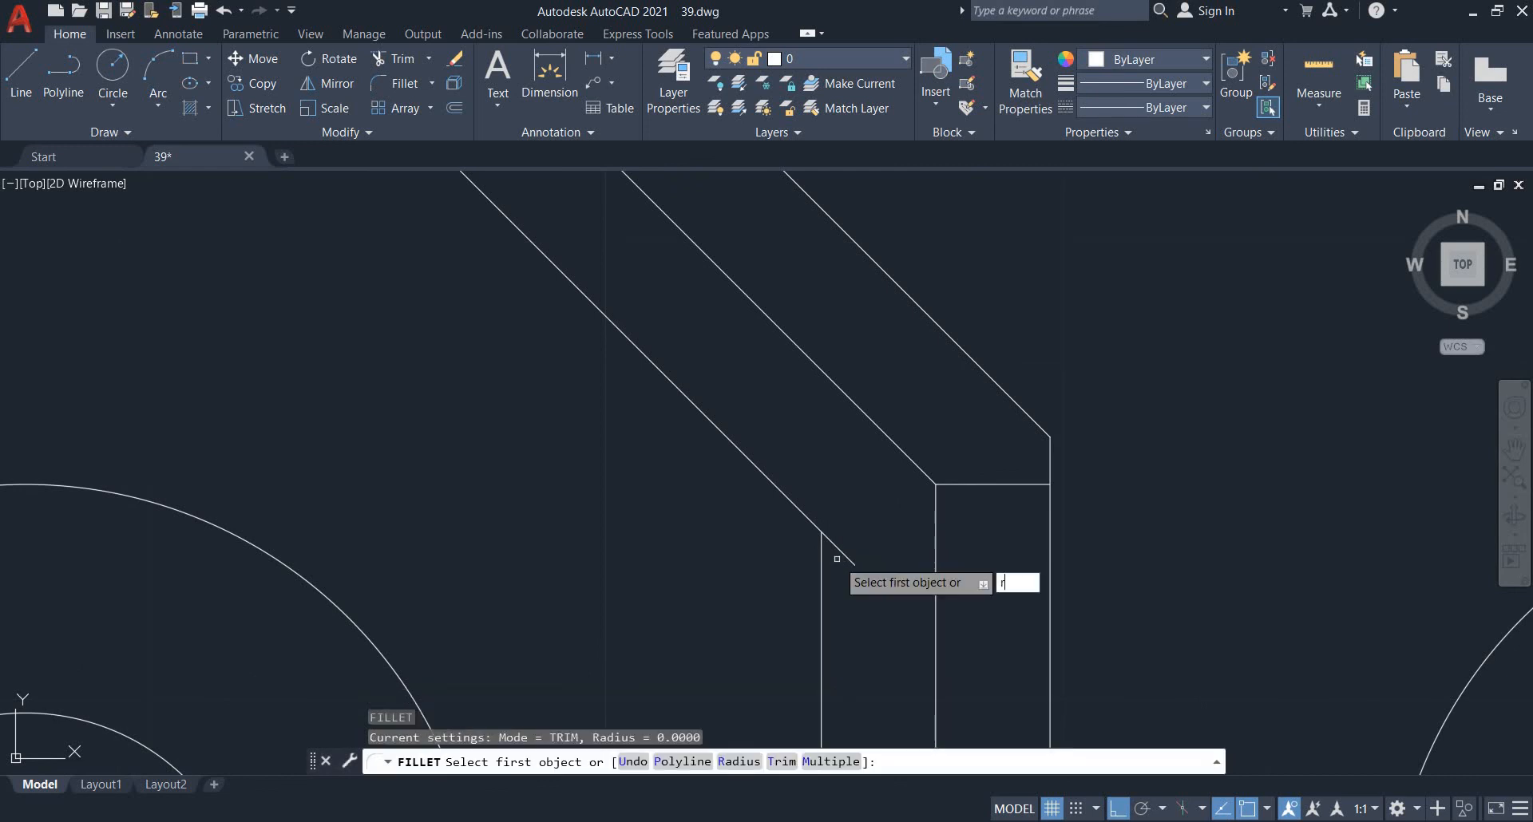
pyautogui.write('r')
pyautogui.press('Return')
pyautogui.write('0')
pyautogui.press('Return')
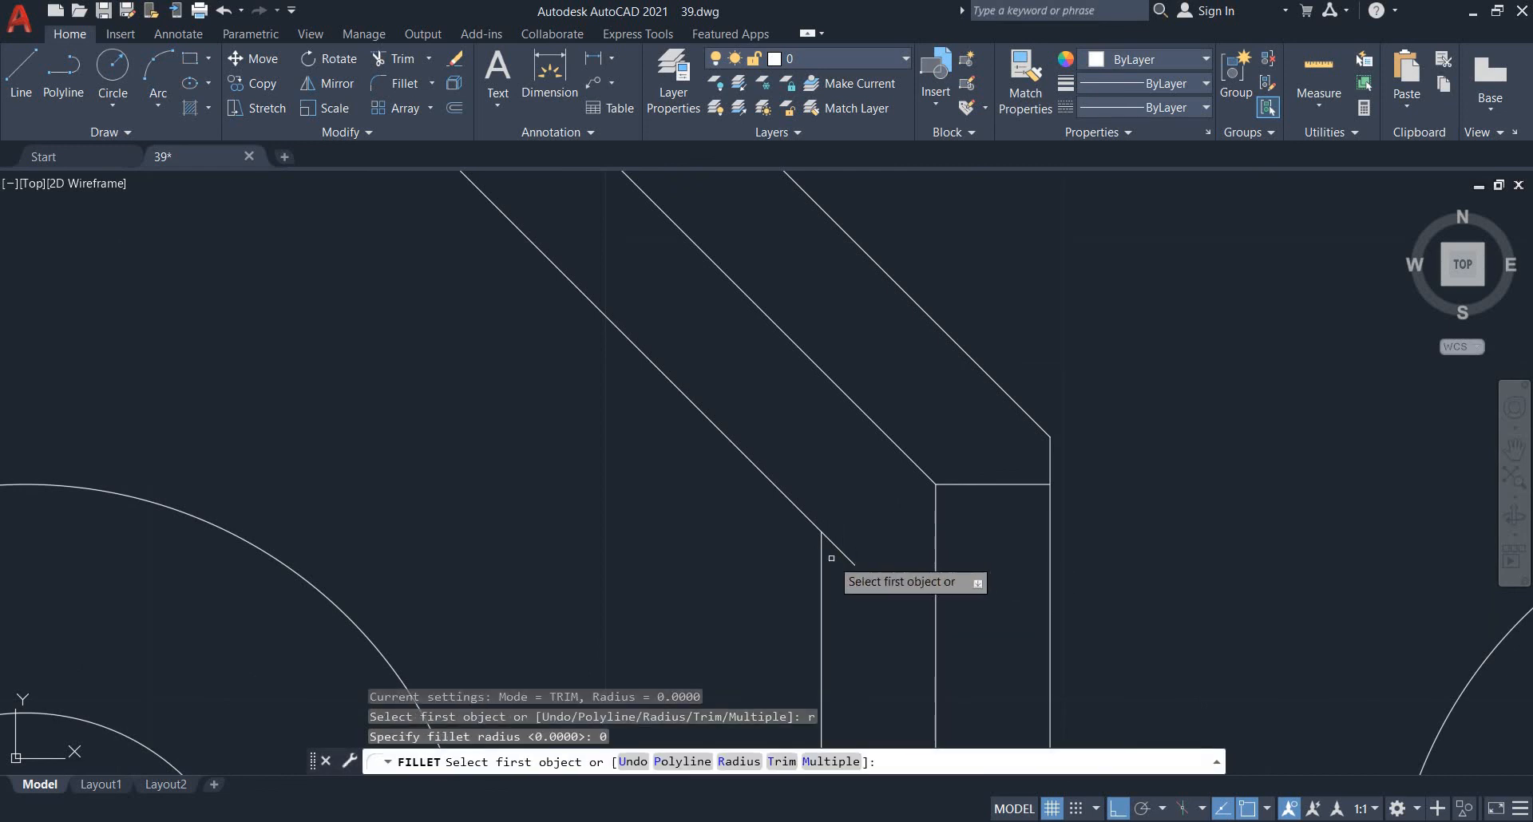
pyautogui.click(820, 539)
pyautogui.click(799, 500)
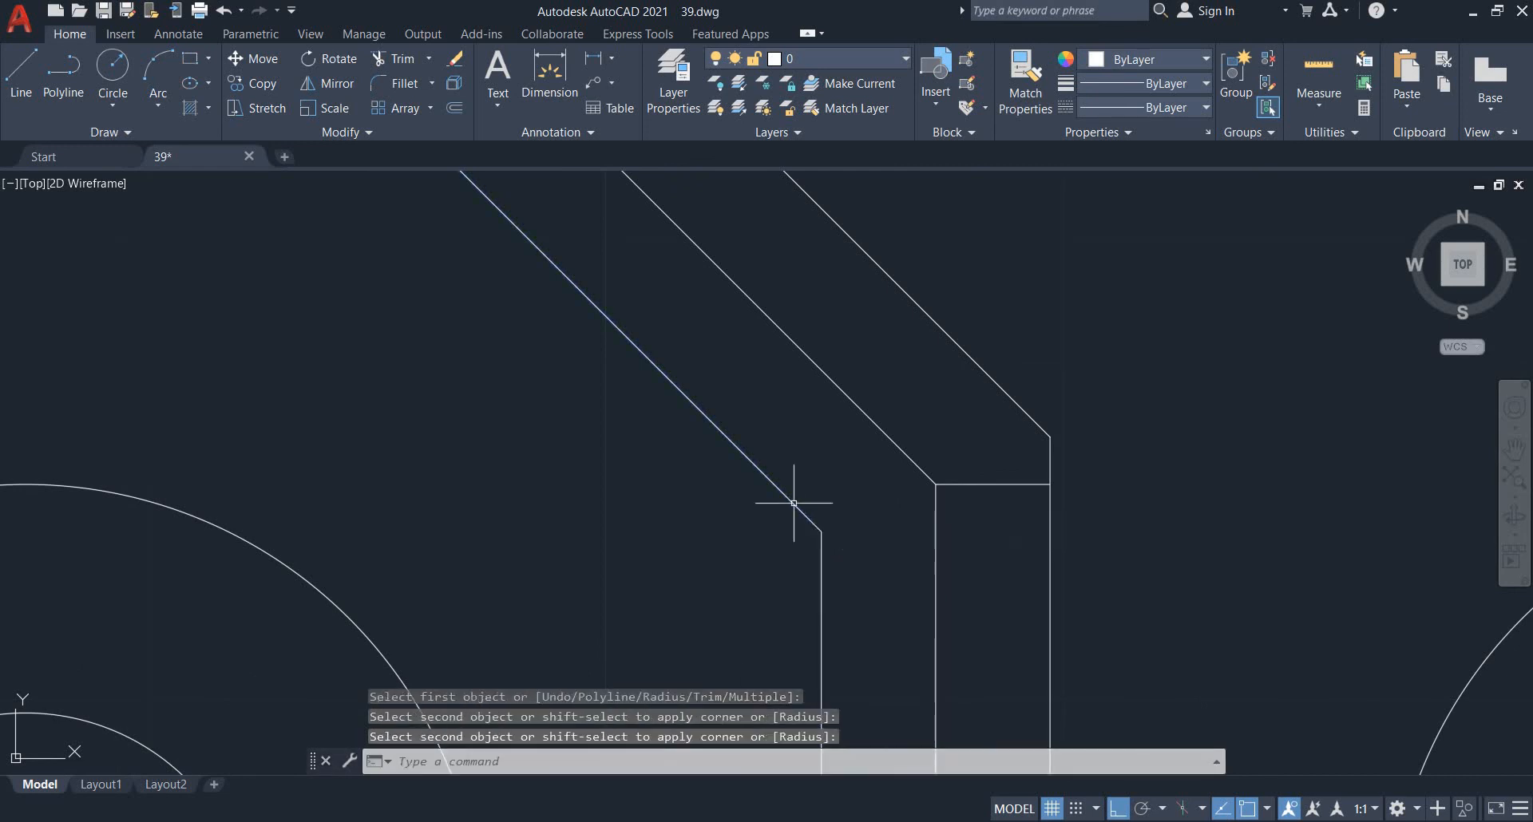
# - Check the slot's upper end in the EX 39 image, return to AutoCAD and draw a 10 long horizontal line leftward from the middle diagonal's upper endpoint
pyautogui.scroll(-2, 838, 506)
pyautogui.scroll(3, 870, 513)
pyautogui.hotkey('alt', 'Tab')
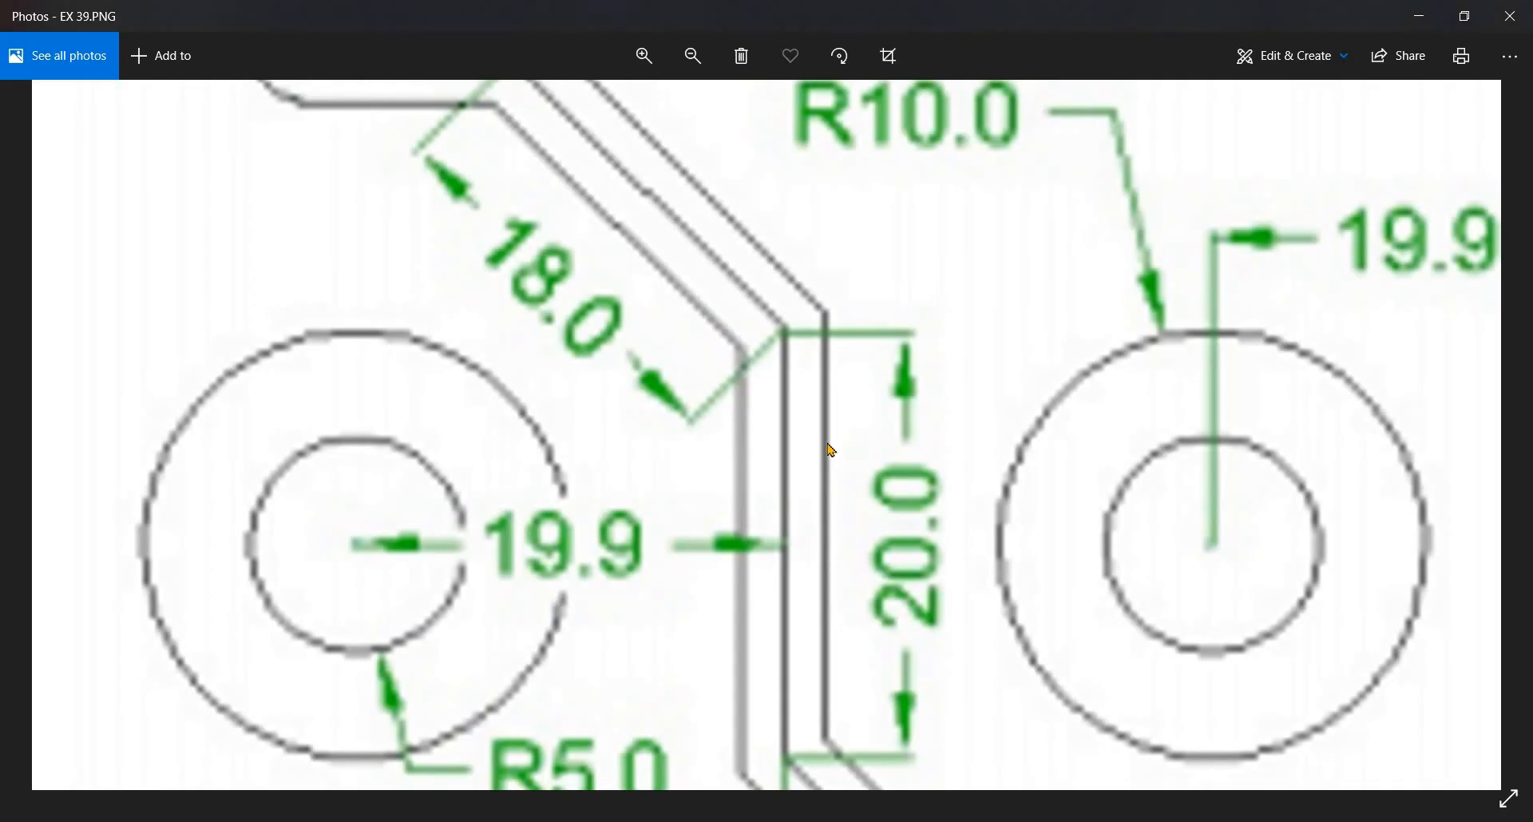
pyautogui.scroll(-3, 815, 407)
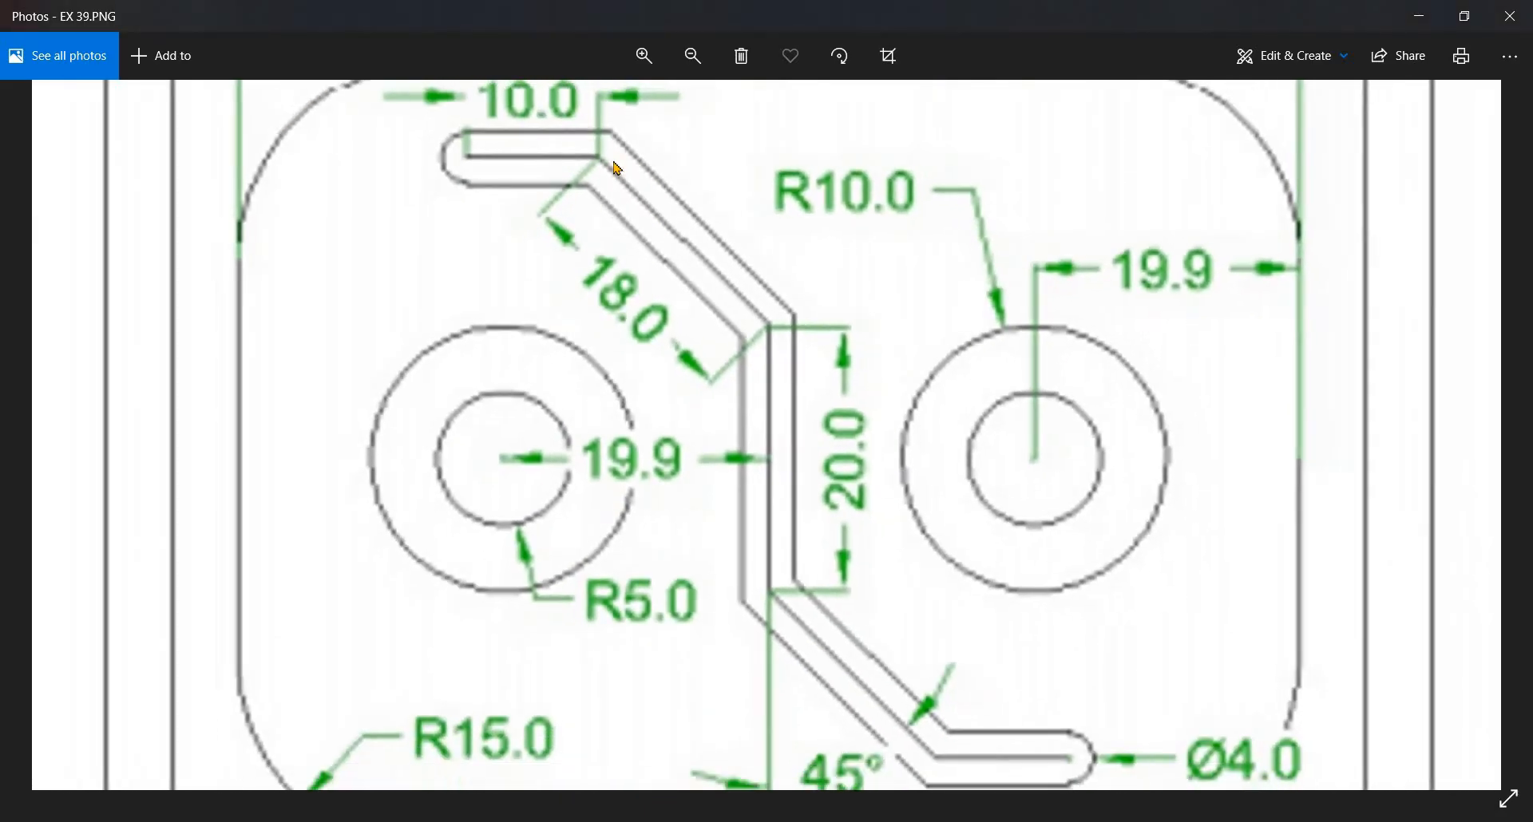
pyautogui.hotkey('alt', 'Tab')
pyautogui.scroll(-3, 683, 403)
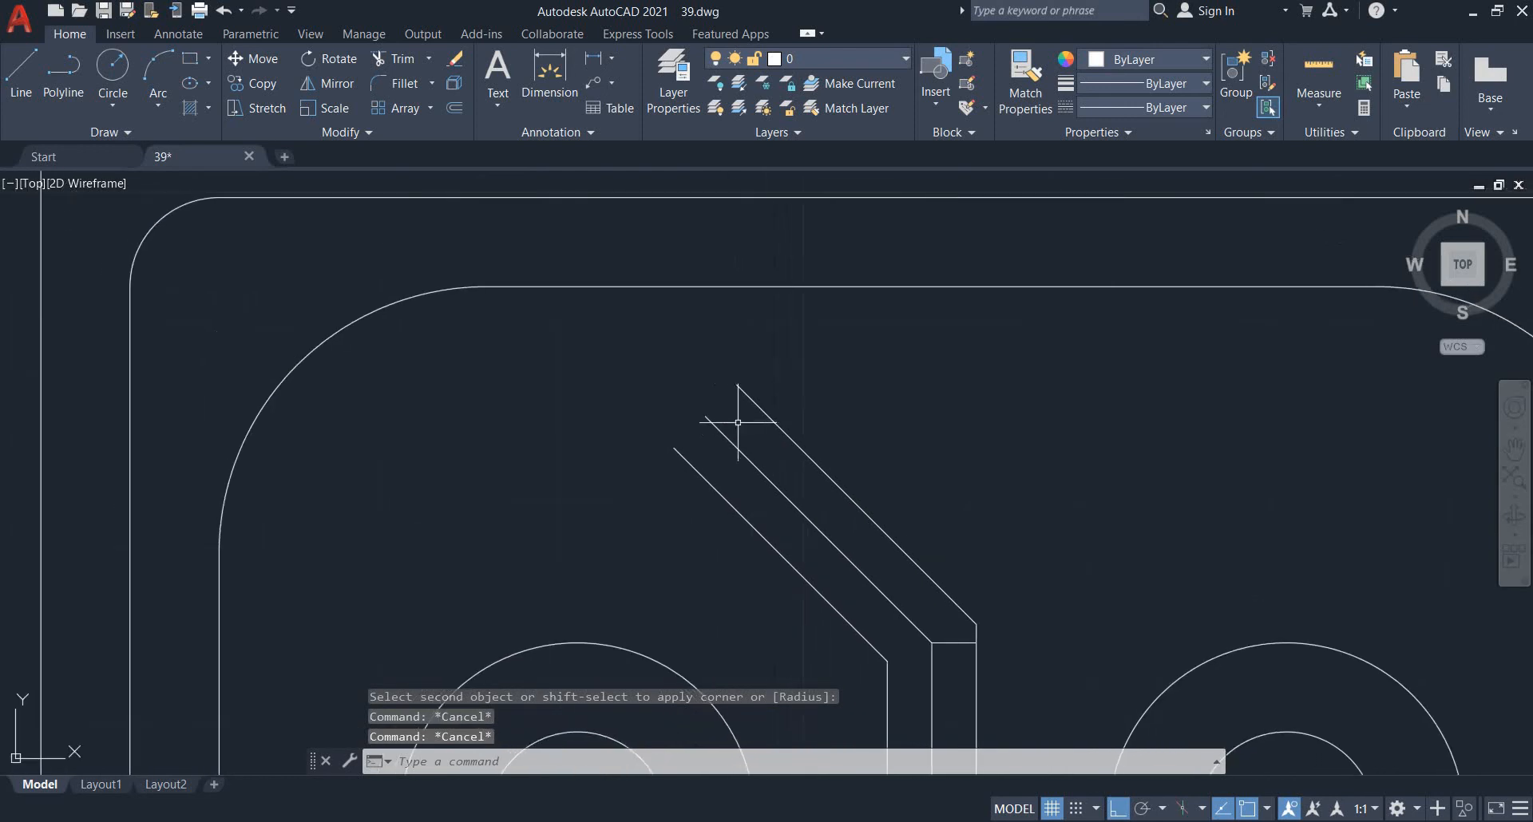
pyautogui.write('l')
pyautogui.press('Return')
pyautogui.click(705, 415)
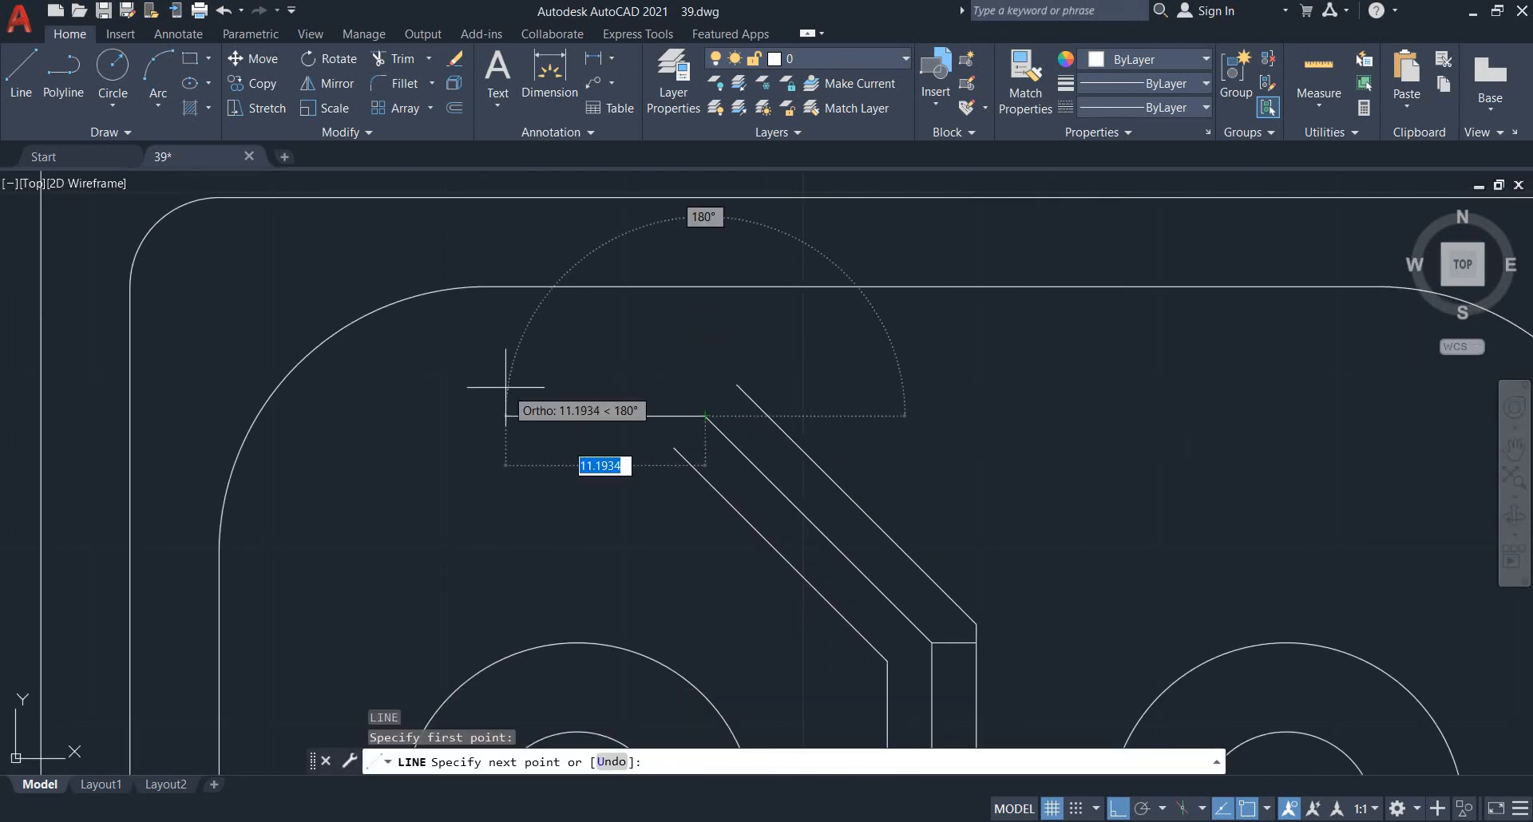
pyautogui.write('10')
pyautogui.press('Return')
pyautogui.press('Escape')
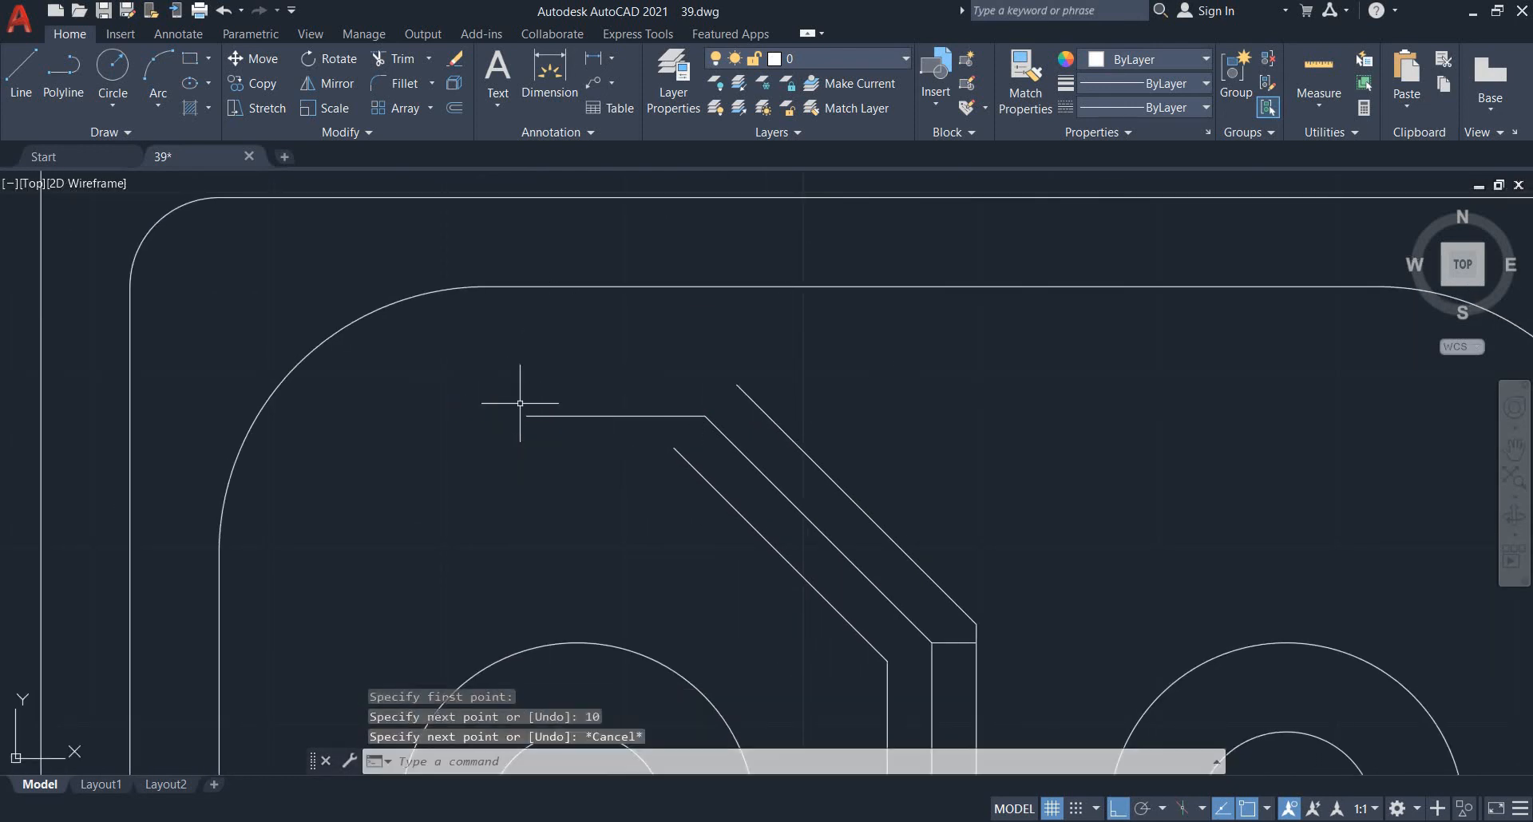
# - Offset the 10 long horizontal line by 2.5 both below and above
pyautogui.press('Escape')
pyautogui.press('Escape')
pyautogui.write('o')
pyautogui.press('Return')
pyautogui.write('2')
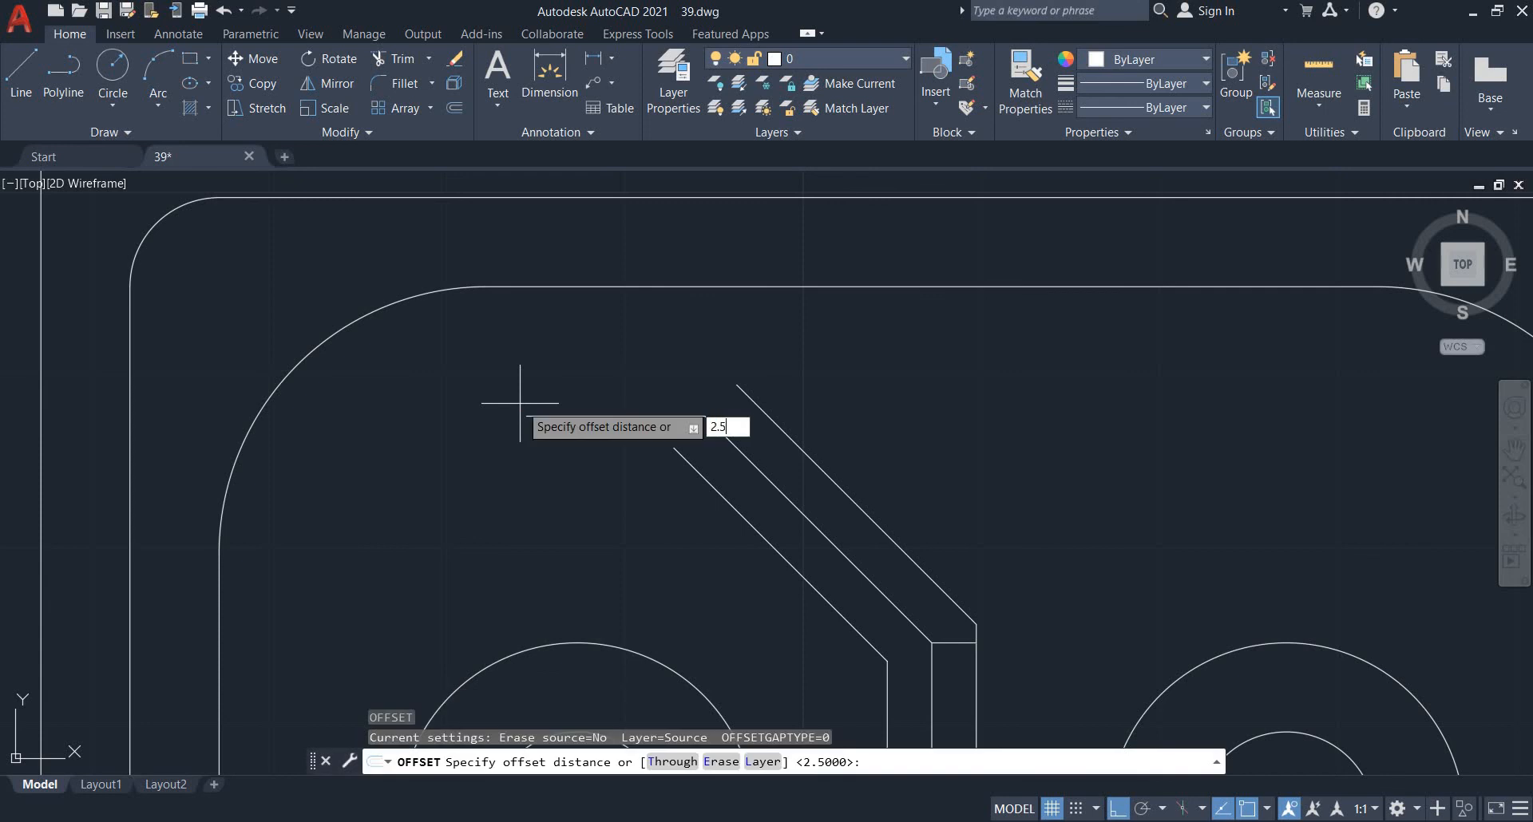
pyautogui.write('.5')
pyautogui.press('Return')
pyautogui.click(551, 416)
pyautogui.click(575, 518)
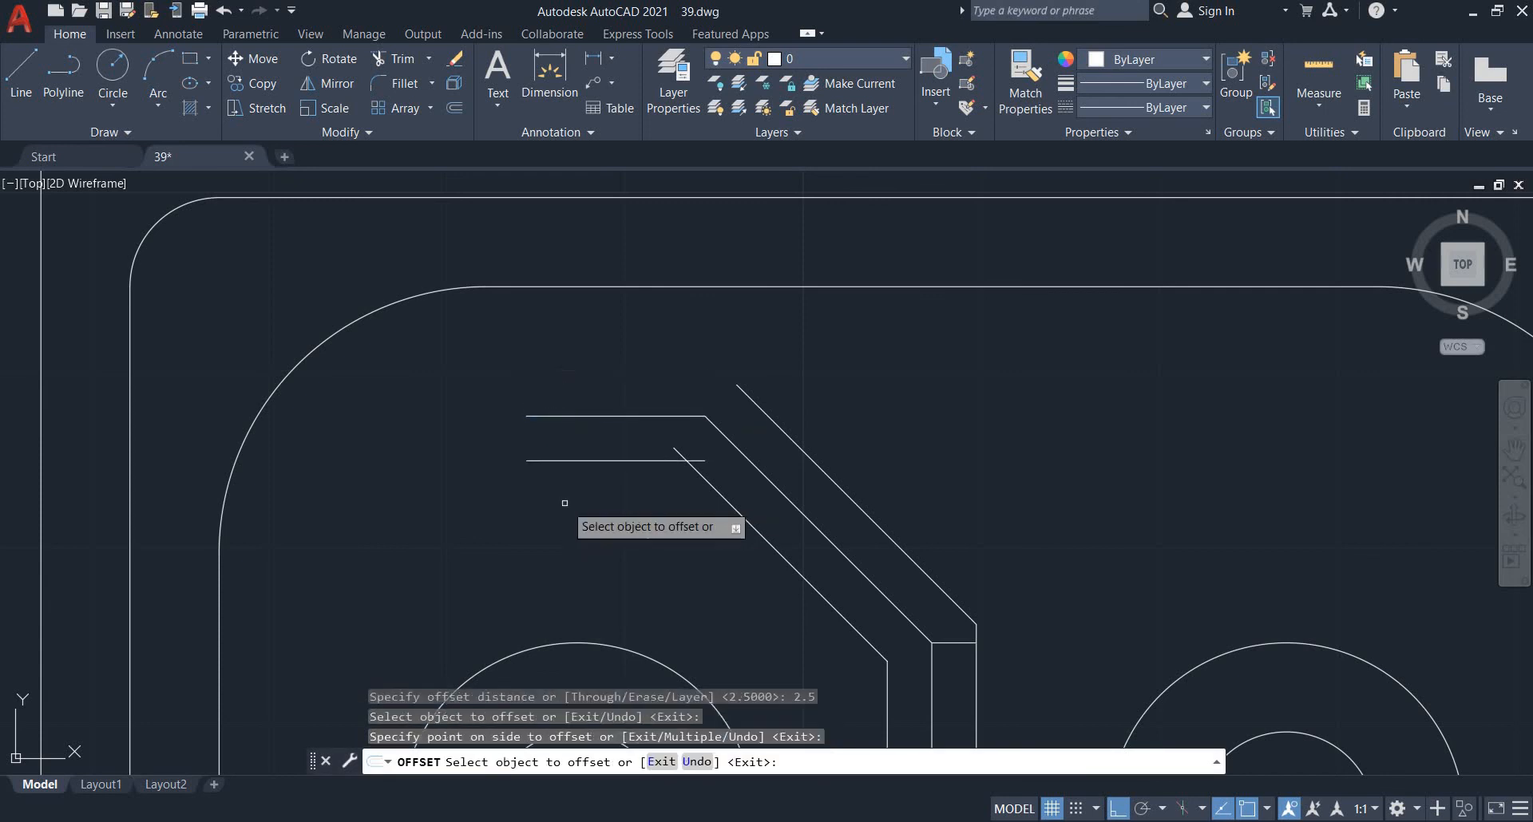
pyautogui.click(628, 415)
pyautogui.click(601, 404)
pyautogui.press('Escape')
pyautogui.press('Escape')
# - Draw a circle of radius 2.5 centred on the left endpoint of the middle horizontal line
pyautogui.write('c')
pyautogui.press('Return')
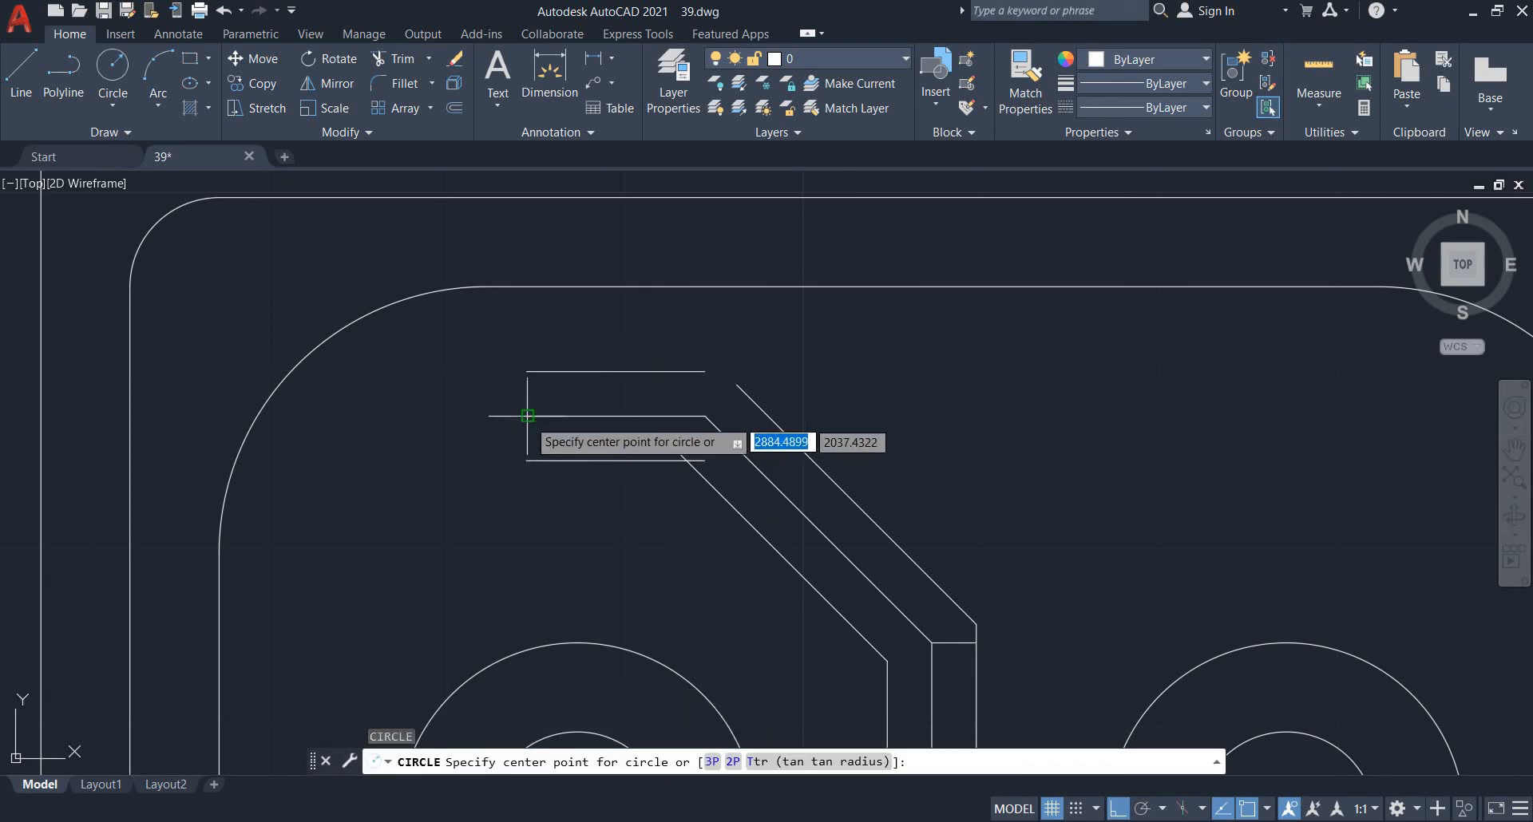
pyautogui.click(527, 416)
pyautogui.write('2.5')
pyautogui.press('Return')
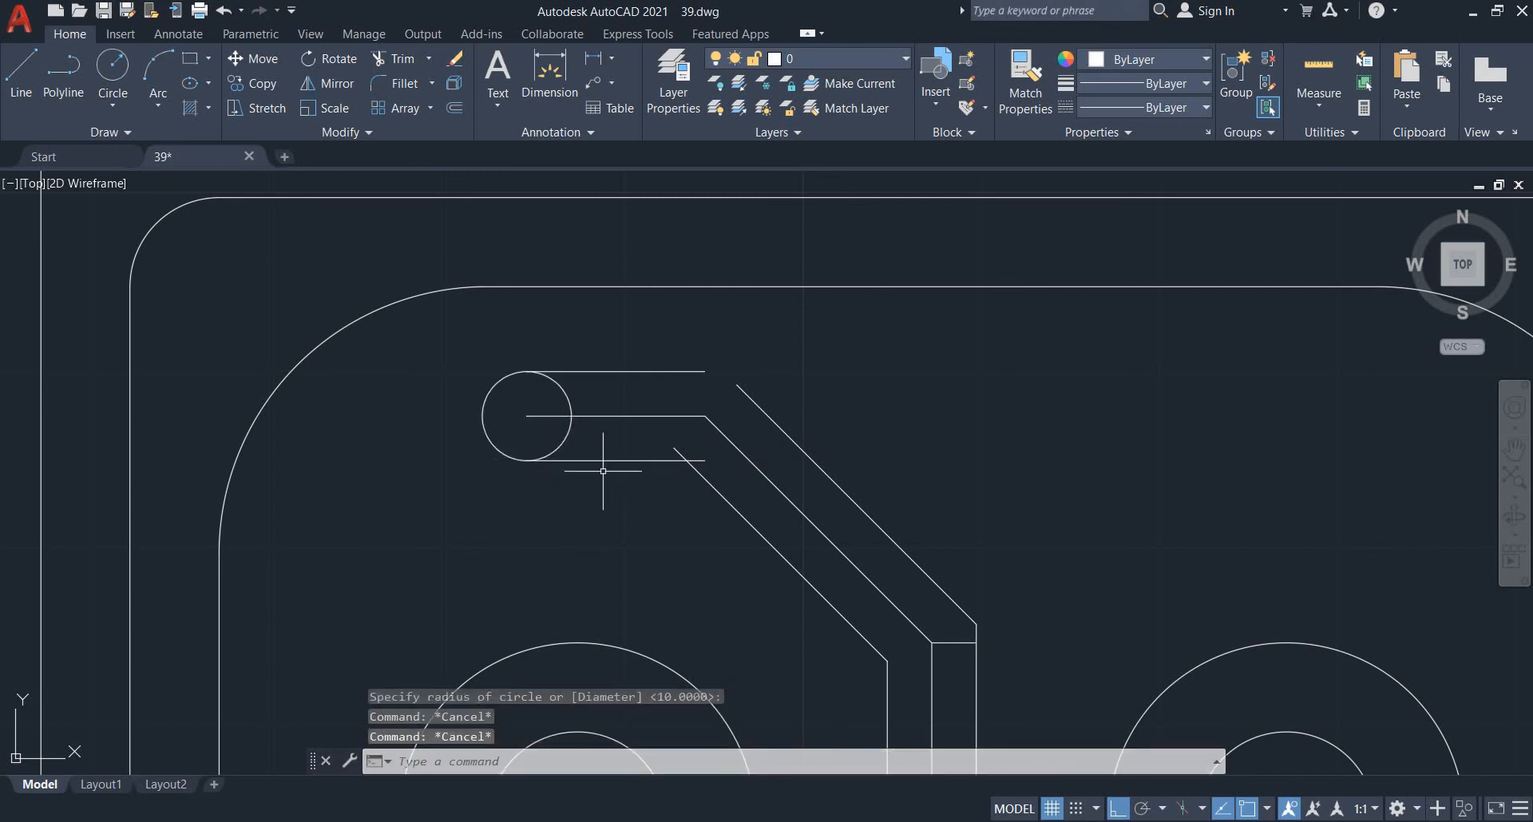
# - Fillet the lower horizontal line and the lower diagonal line with radius 0
pyautogui.write('f')
pyautogui.press('Return')
pyautogui.write('r')
pyautogui.press('Return')
pyautogui.write('0')
pyautogui.press('Return')
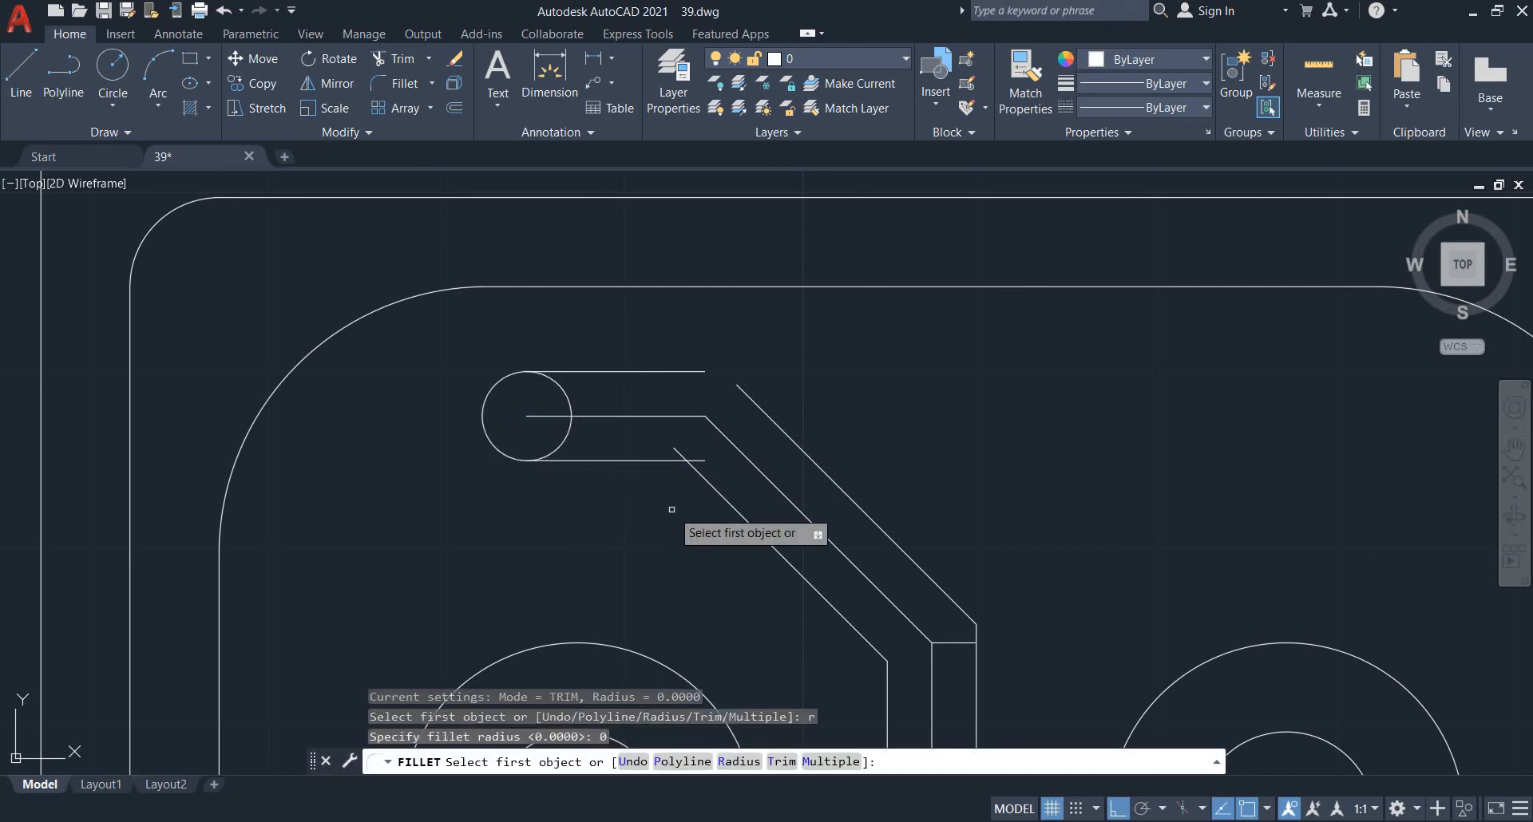
pyautogui.click(703, 483)
pyautogui.click(682, 460)
# - Fillet the upper horizontal line and the upper diagonal line into a sharp corner
pyautogui.press('Return')
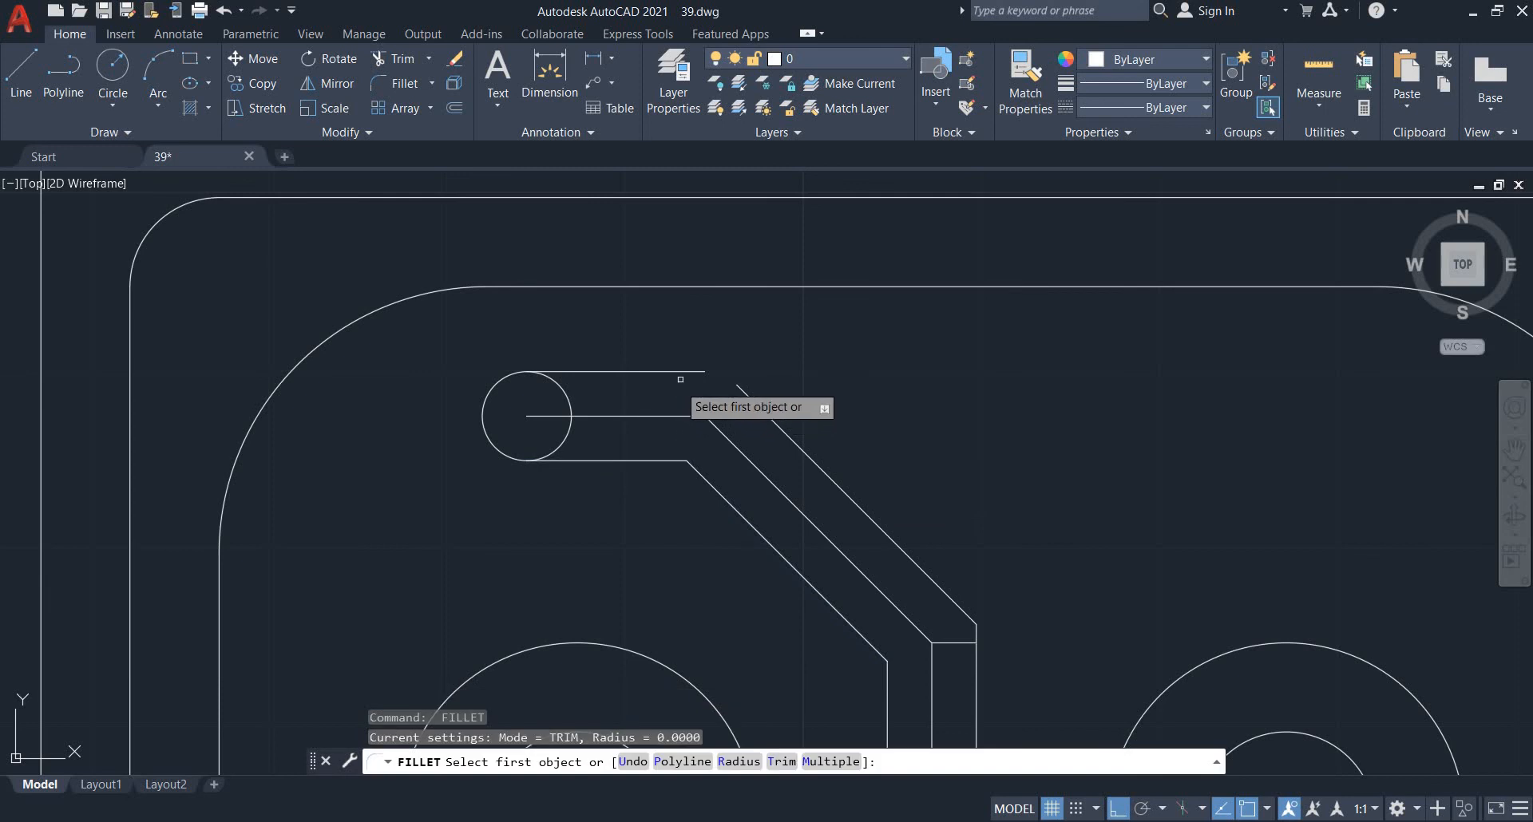
pyautogui.click(680, 373)
pyautogui.click(743, 394)
pyautogui.press('Escape')
pyautogui.press('Escape')
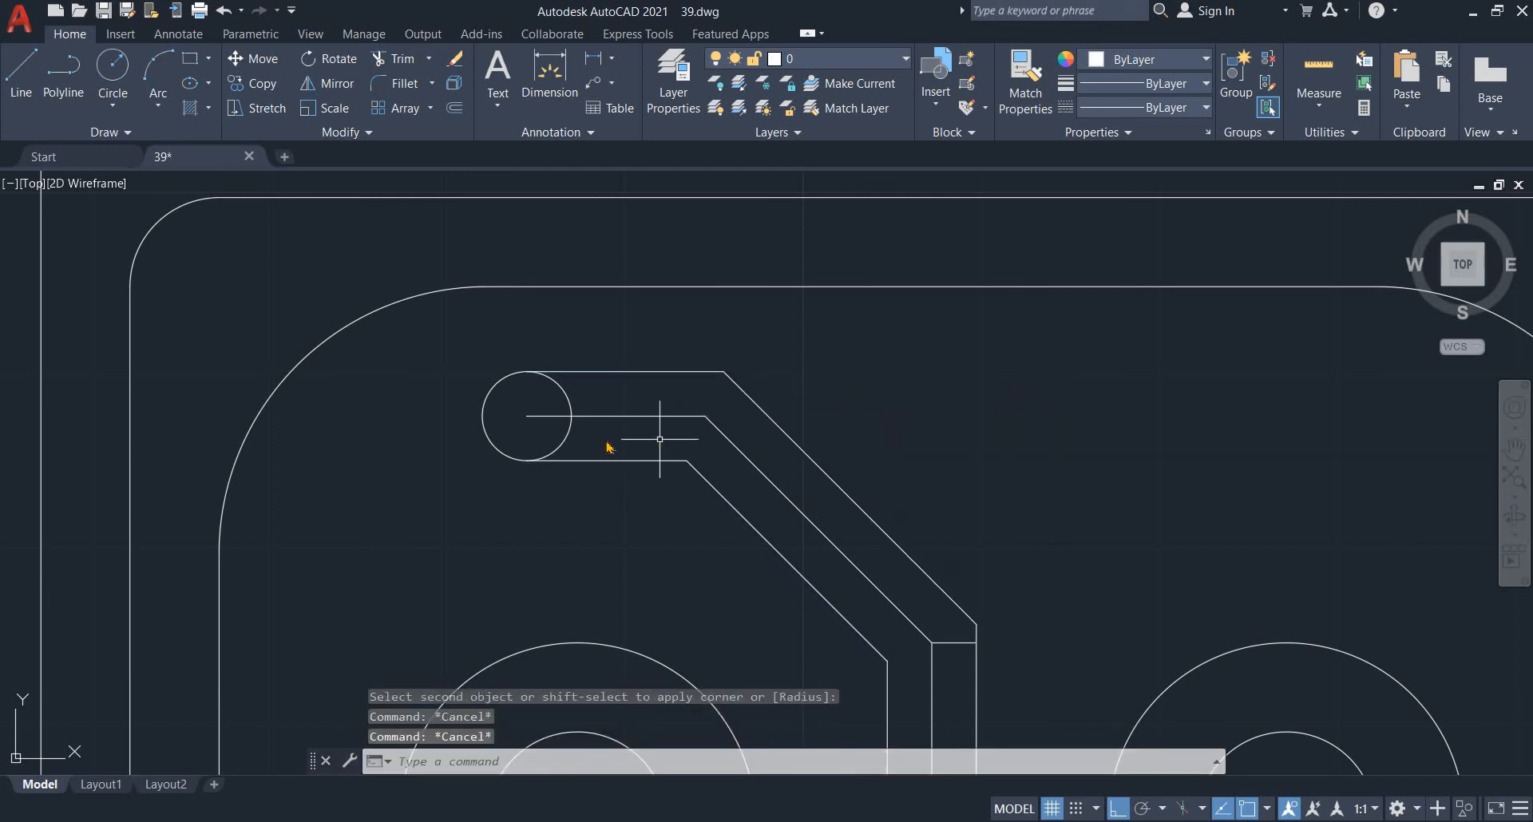
# - Trim away the right half of the slot's end circle and the remaining piece of the slot rectangle's top edge
pyautogui.press('Return')
pyautogui.click(570, 428)
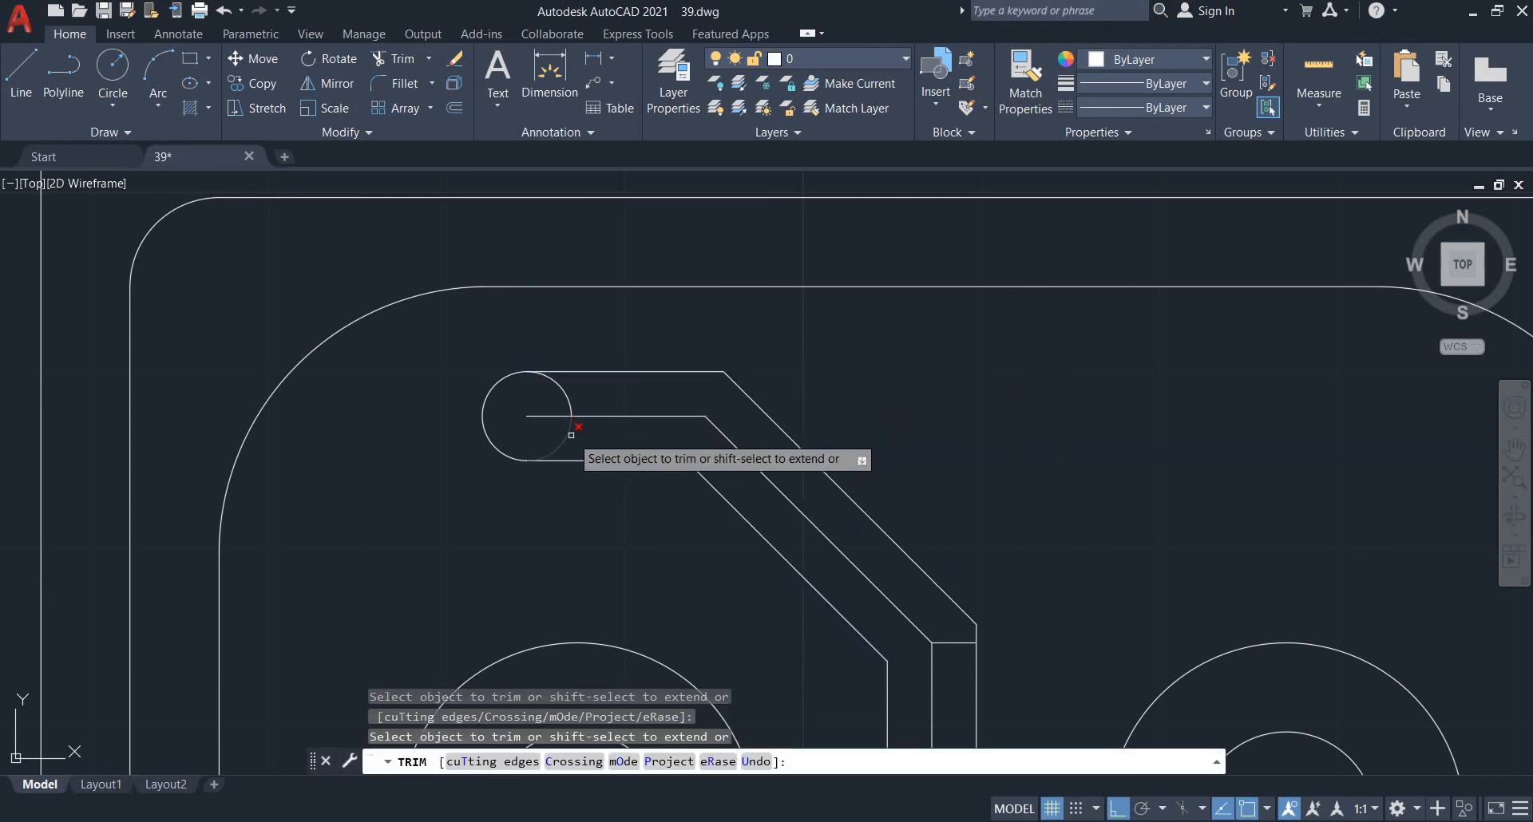
pyautogui.click(570, 395)
pyautogui.scroll(-4, 638, 419)
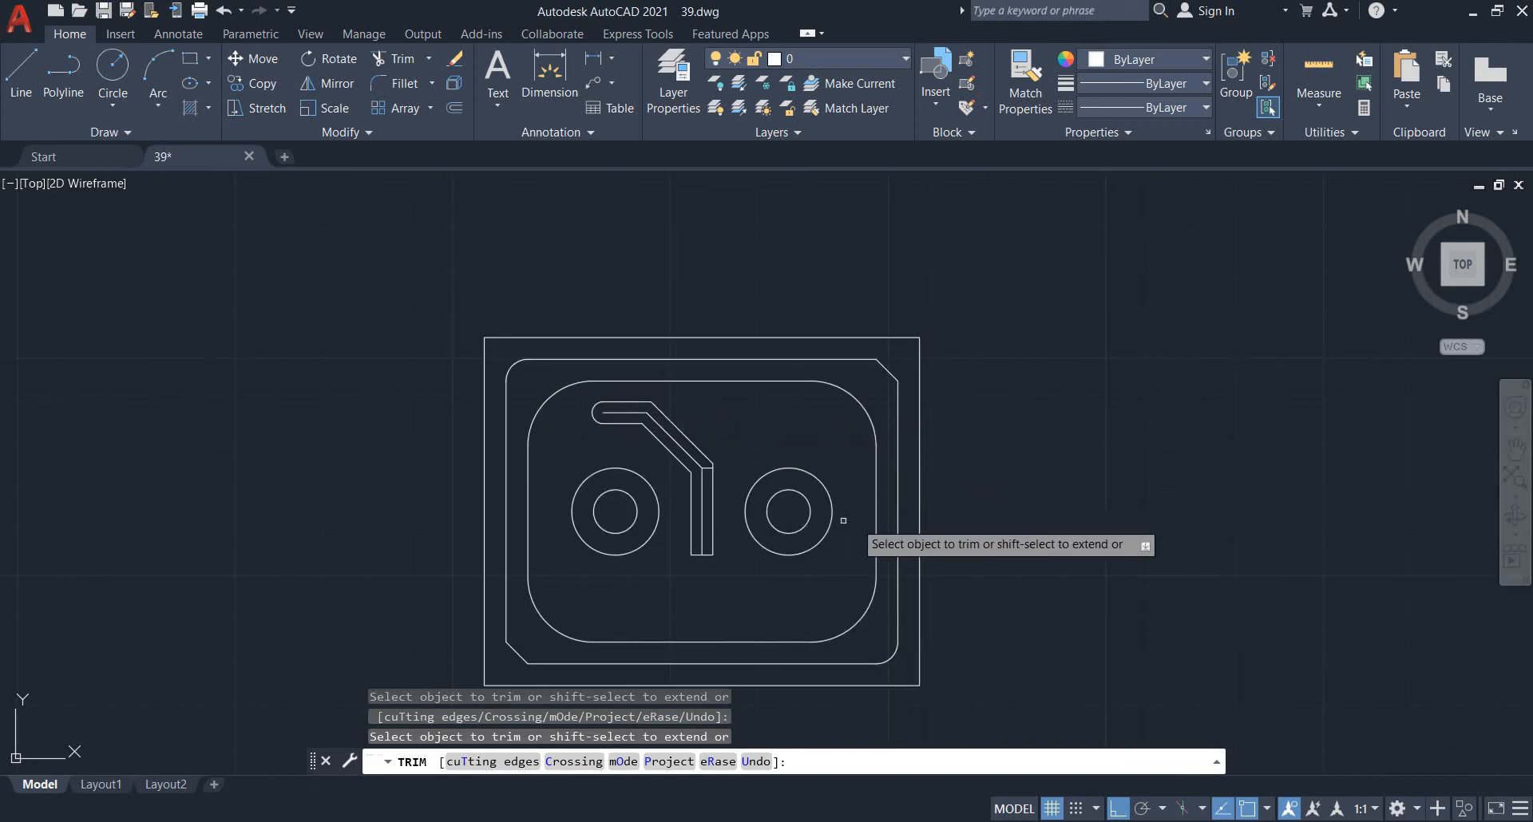
pyautogui.scroll(2, 691, 467)
pyautogui.click(693, 446)
pyautogui.press('Escape')
pyautogui.press('Escape')
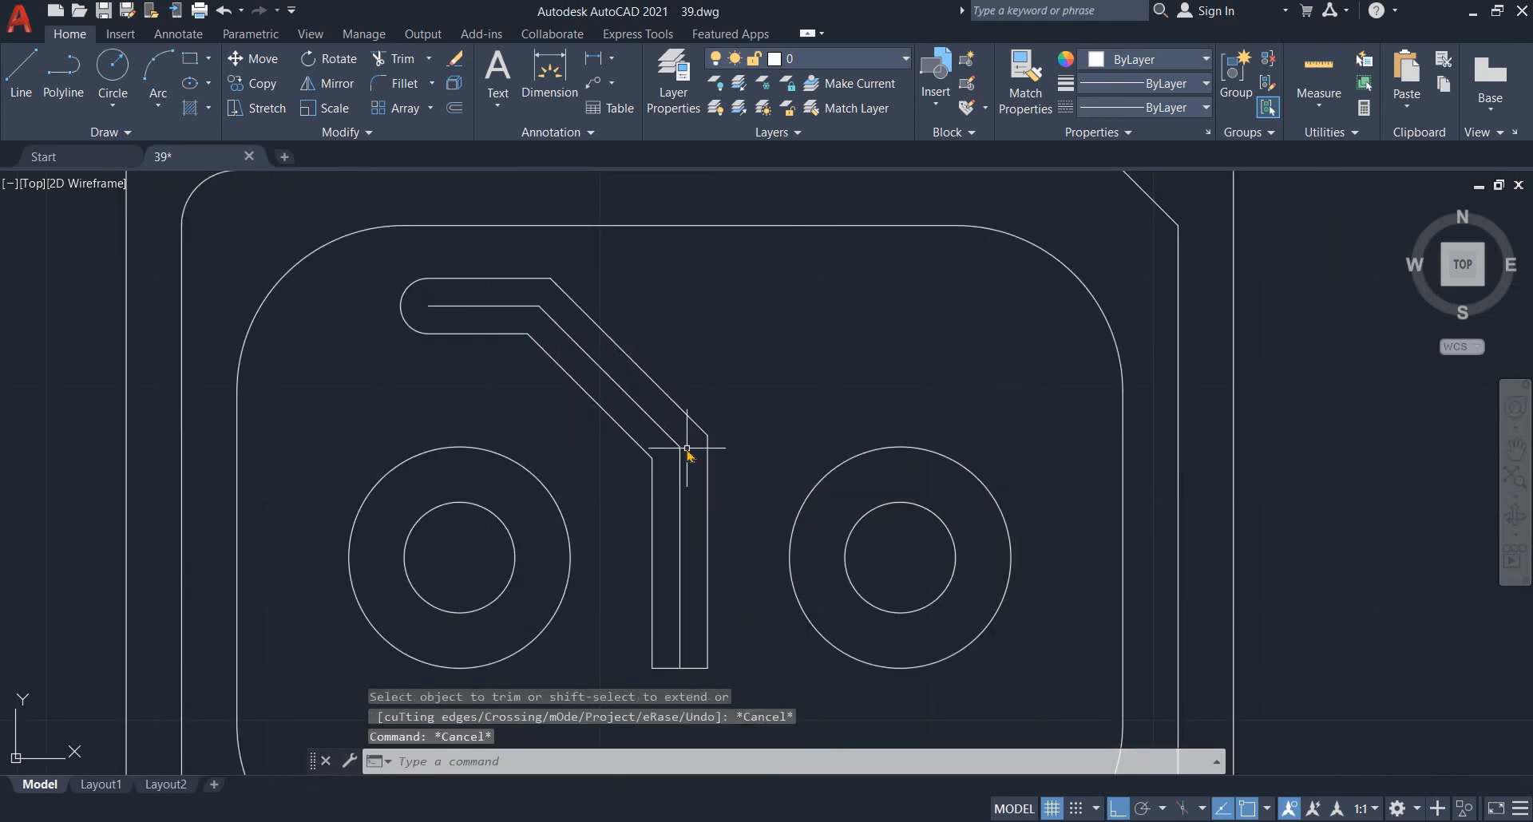
# - Check the slot's lower bend in the EX 39 image in Photos and return to the AutoCAD drawing
pyautogui.hotkey('alt', 'Tab')
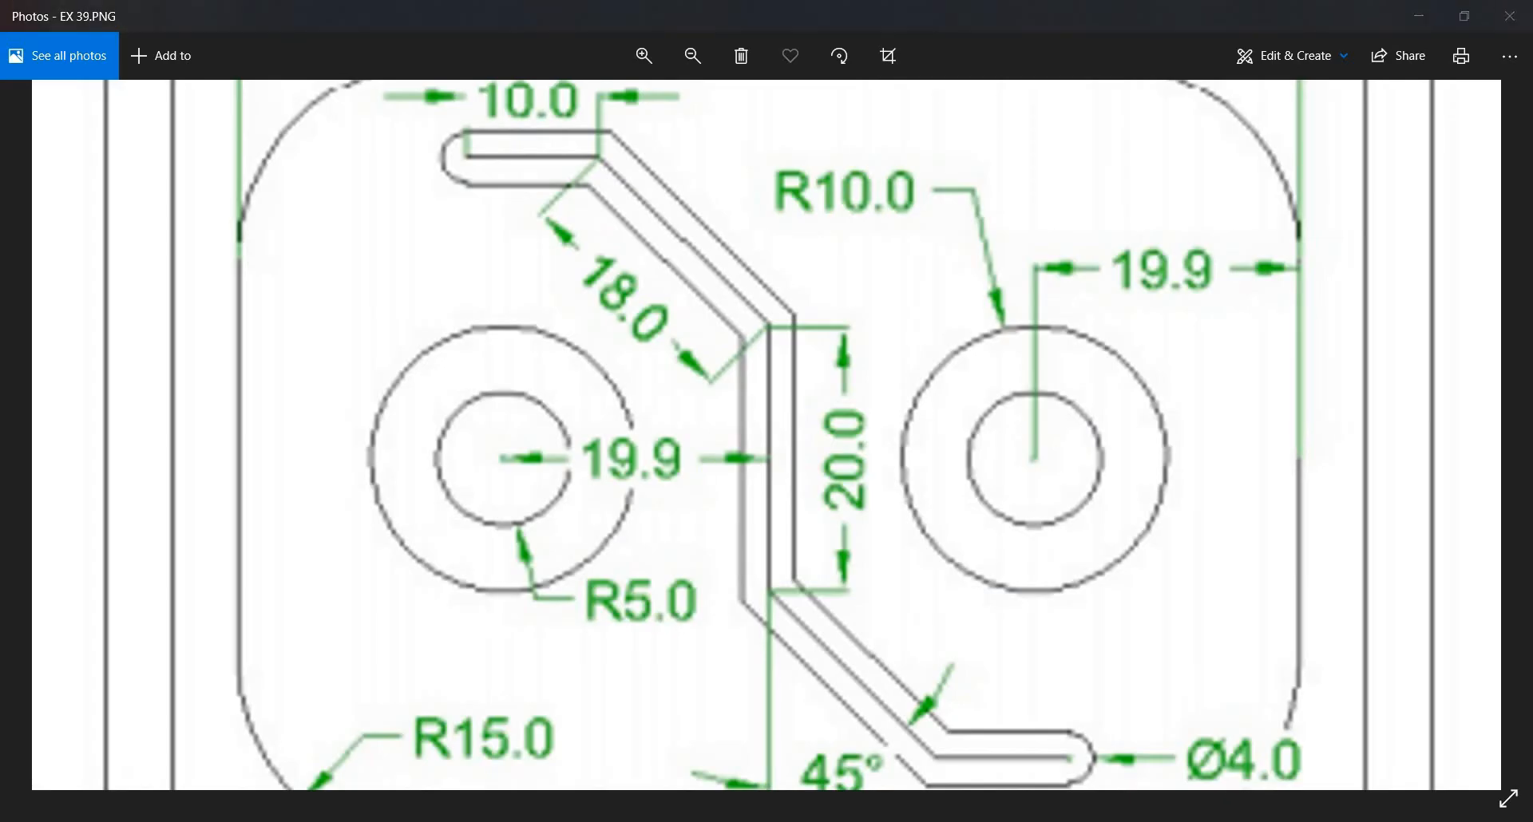
pyautogui.hotkey('alt', 'Tab')
pyautogui.scroll(-3, 695, 449)
pyautogui.moveTo(670, 409); pyautogui.dragTo(655, 403, button='middle')
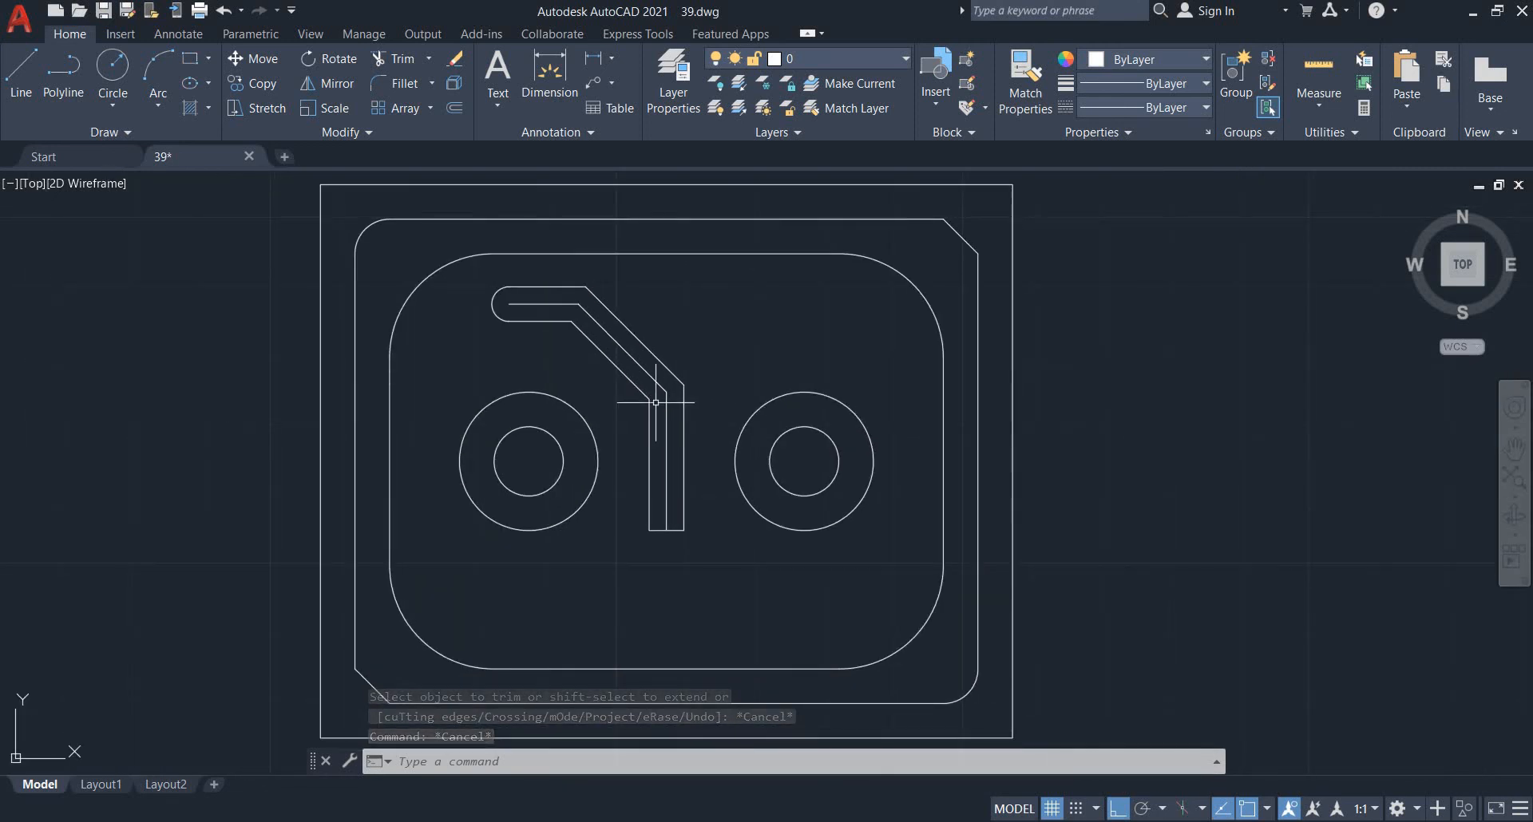
# - Mirror the slot's upper bend and rounded end about a horizontal axis through the vertical section's midpoint, keeping the original
pyautogui.click(459, 276)
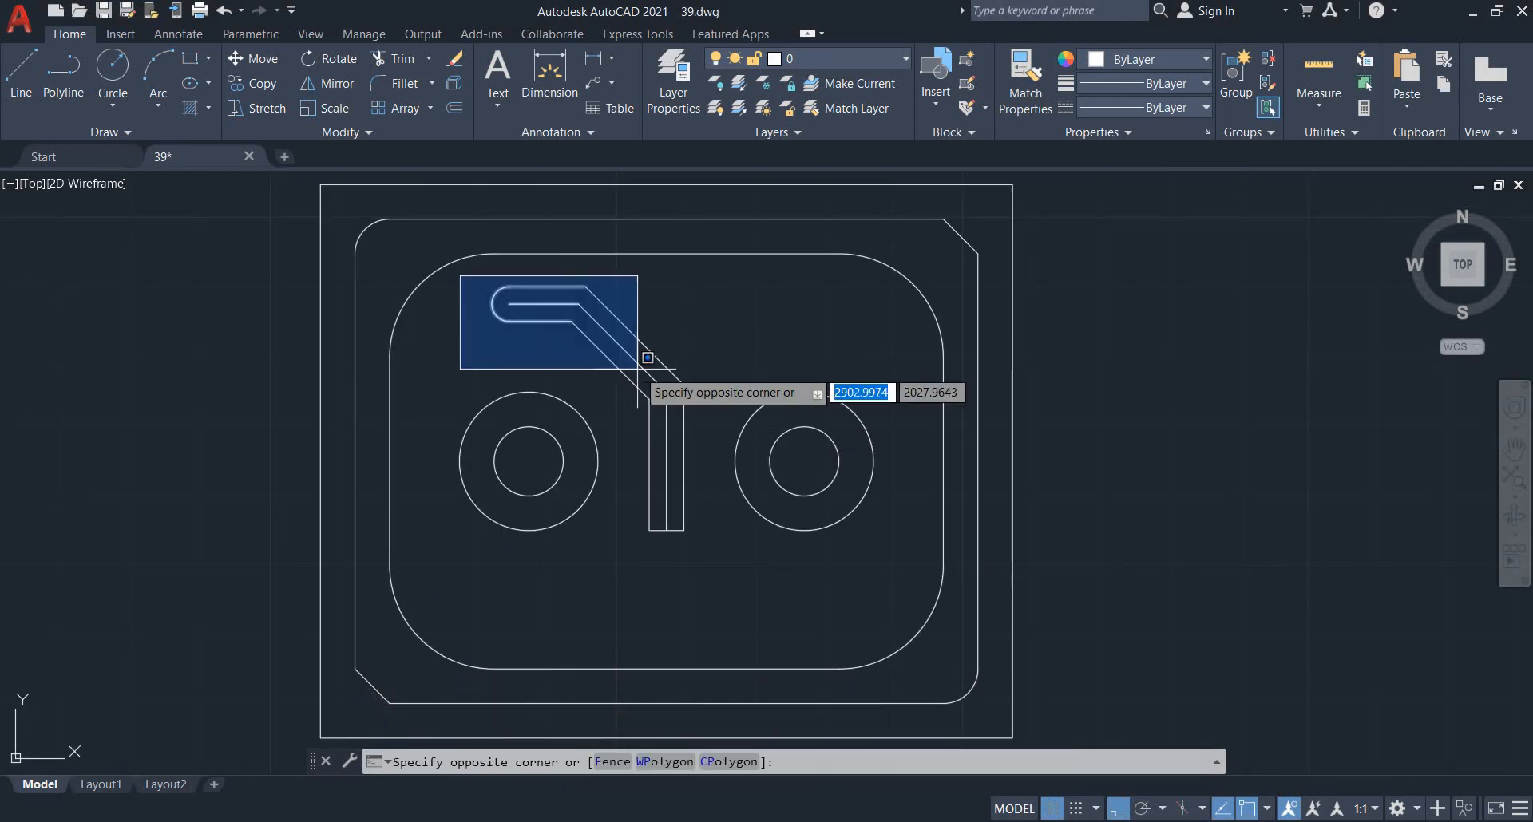
pyautogui.click(714, 402)
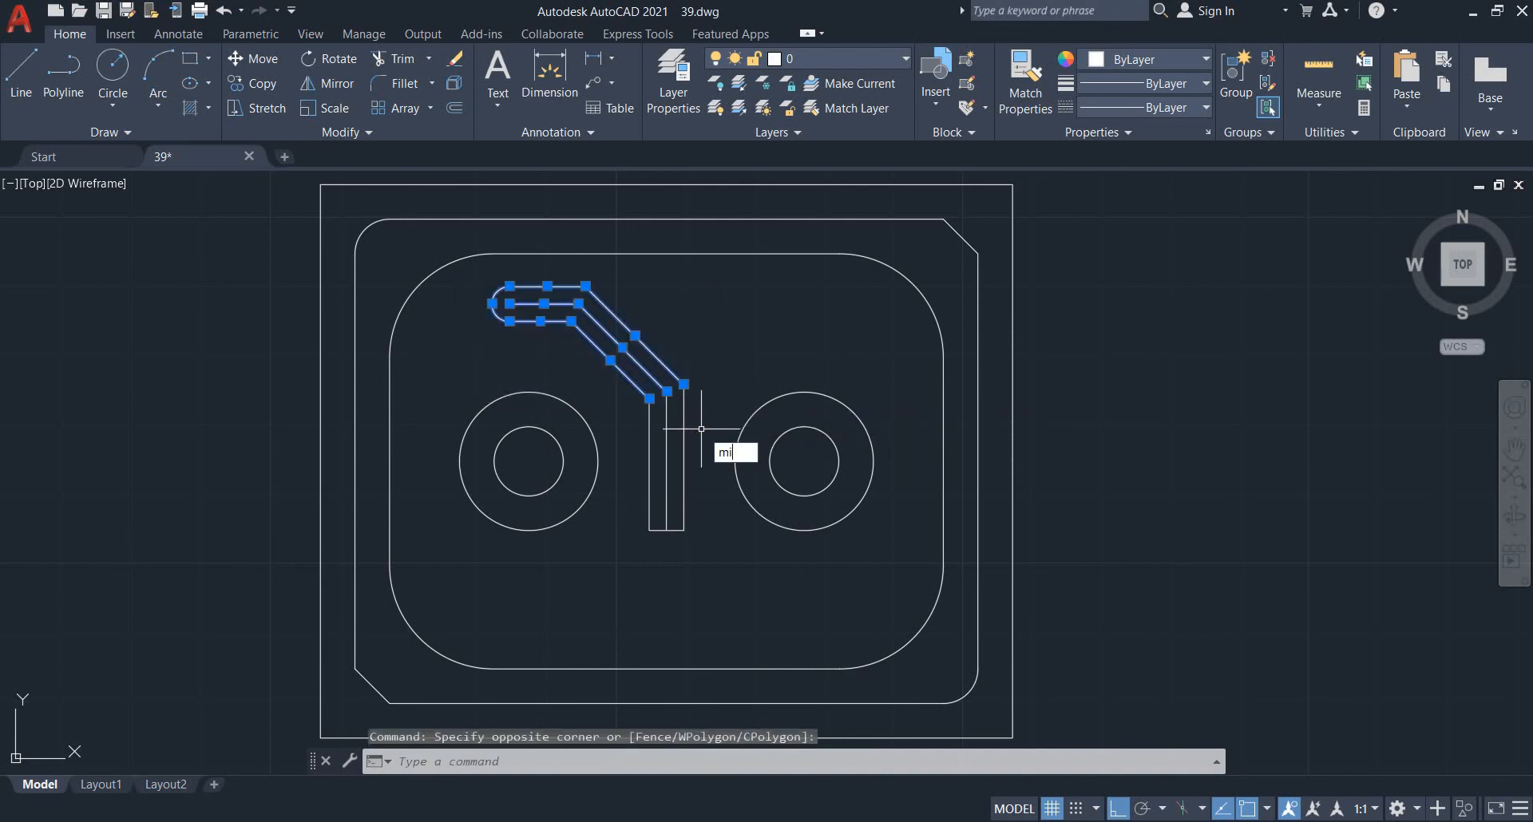
pyautogui.press('Return')
pyautogui.click(665, 461)
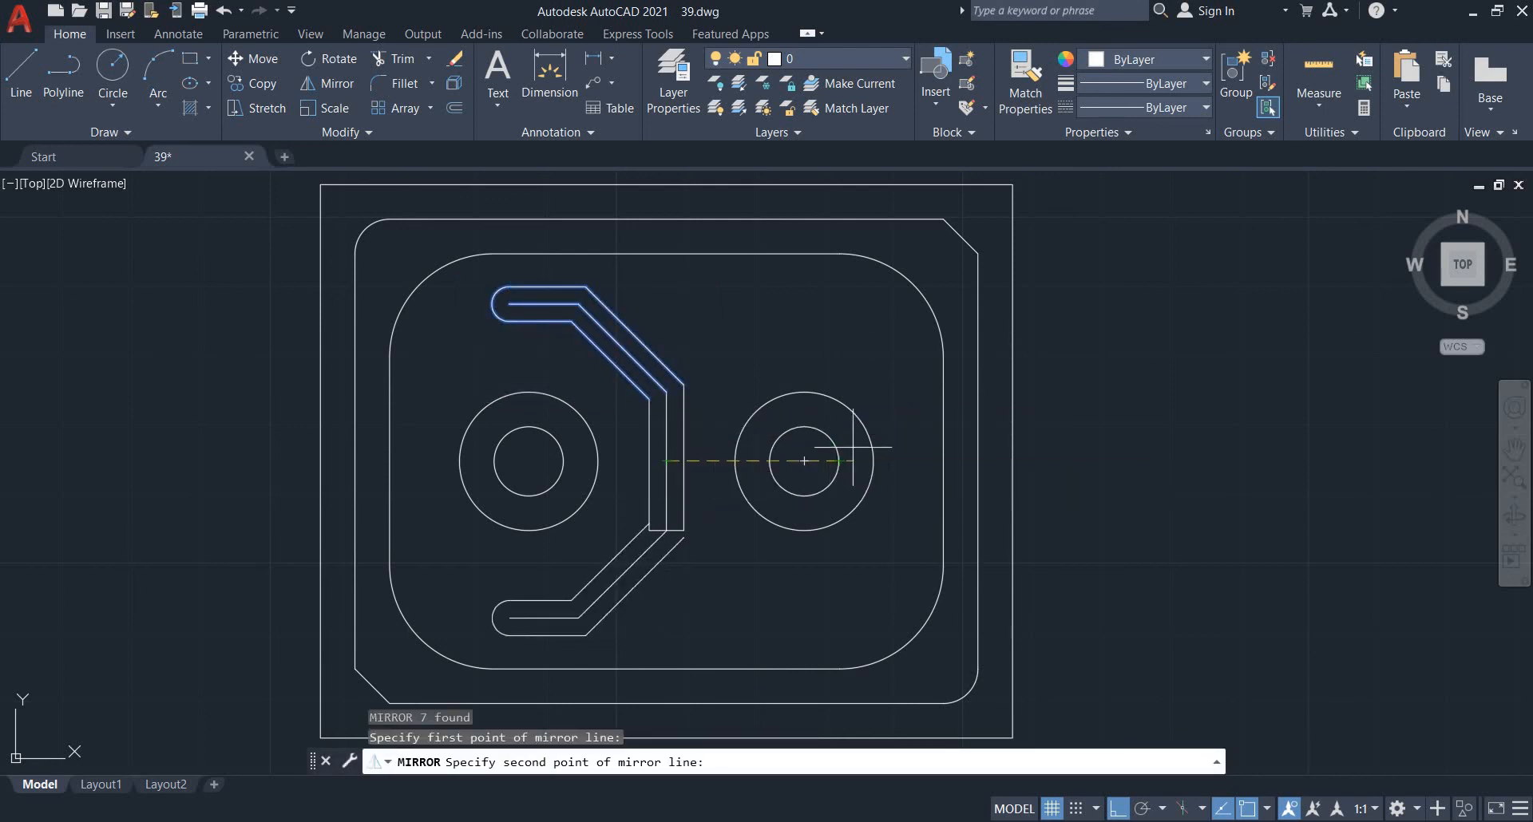
pyautogui.click(853, 449)
pyautogui.press('Return')
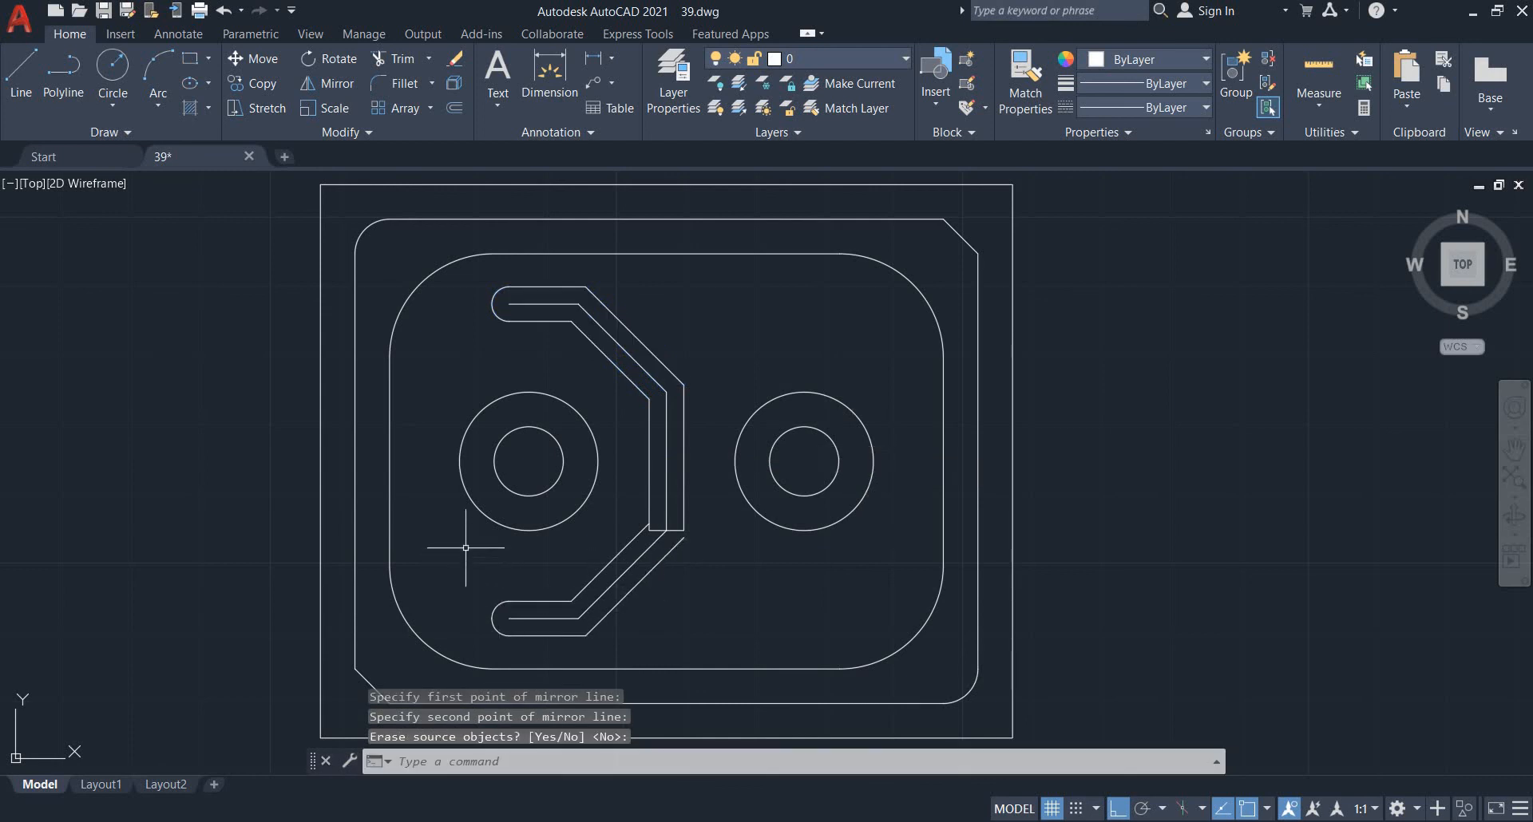
# - Mirror the lower bend to the right about a vertical axis through the midpoint of the slot's bottom edge, erasing the source objects
pyautogui.click(437, 484)
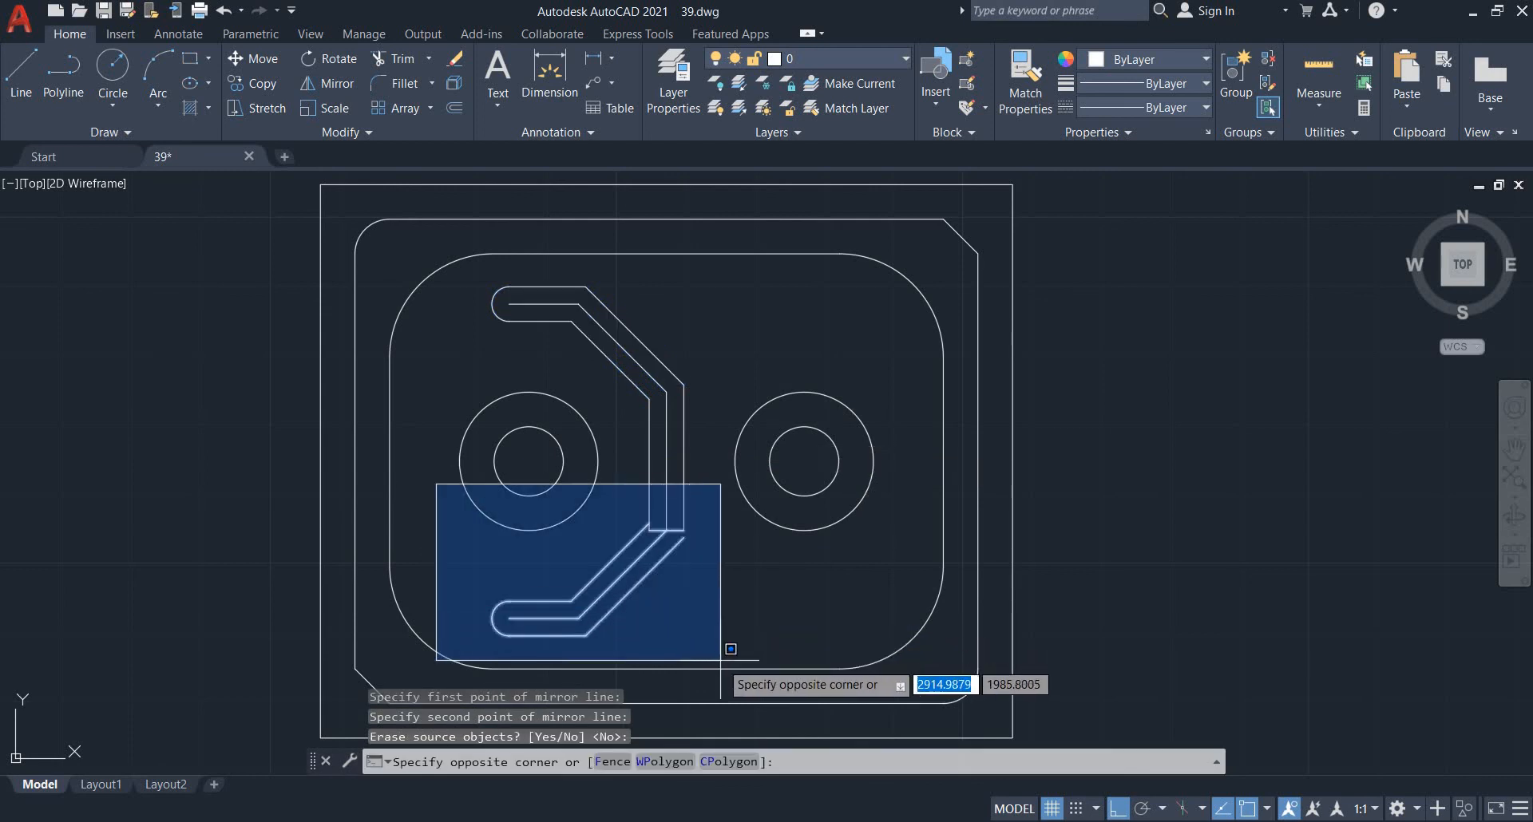
pyautogui.click(718, 658)
pyautogui.write('mi')
pyautogui.press('Return')
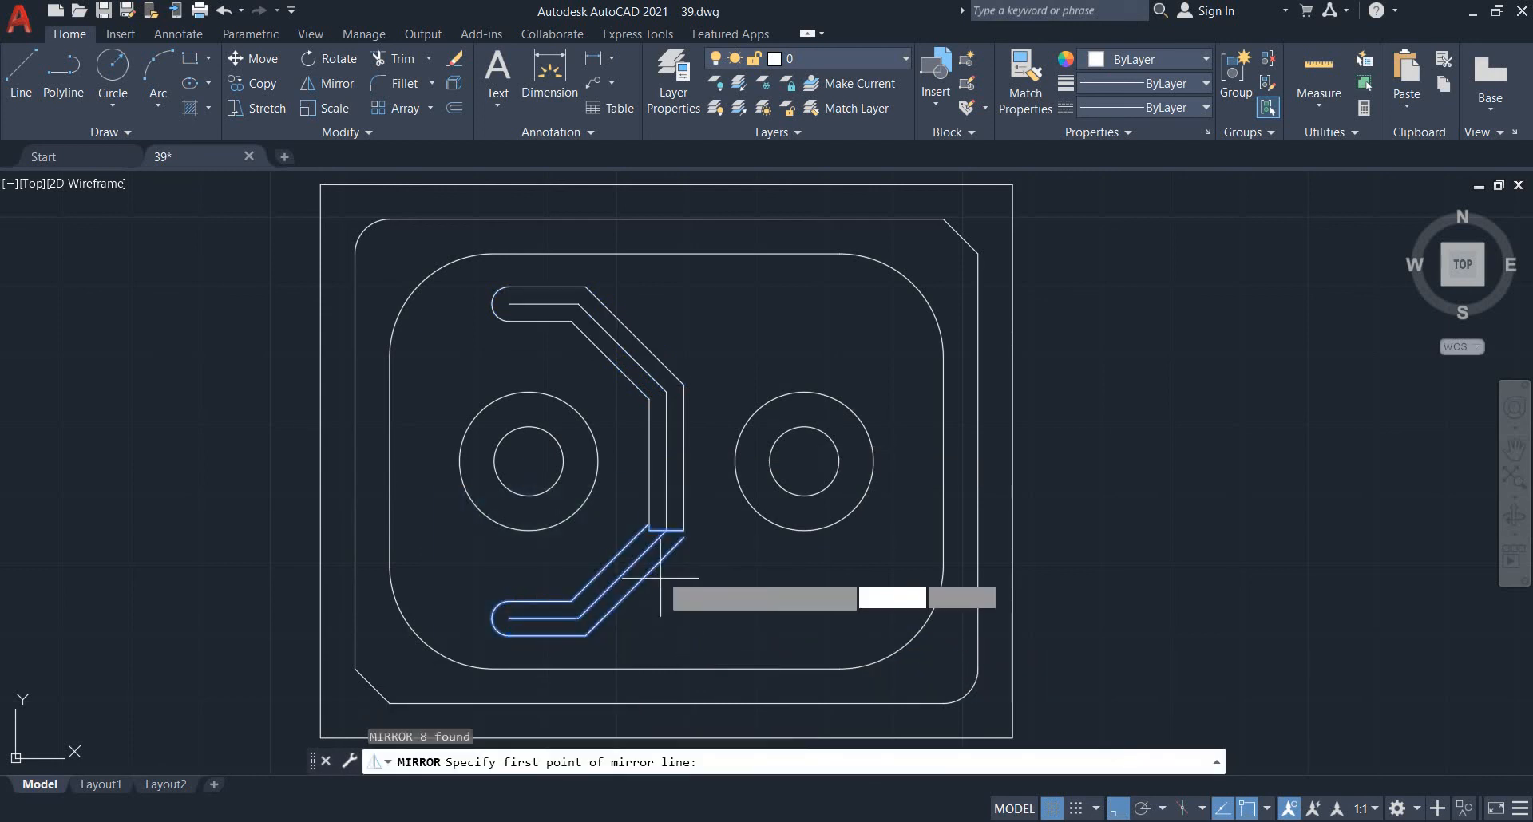
pyautogui.click(666, 530)
pyautogui.click(681, 639)
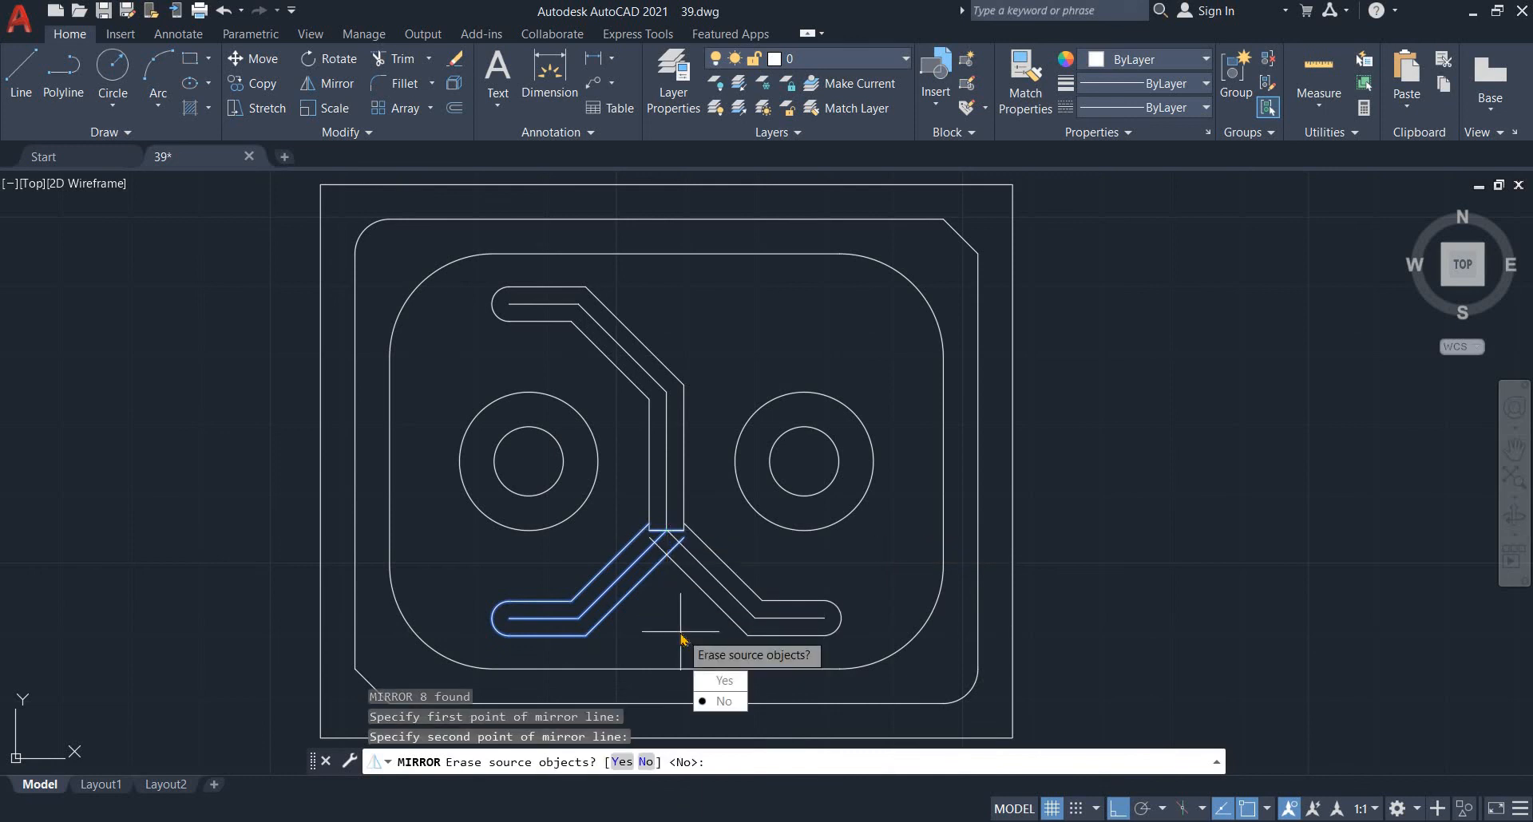
pyautogui.press('Return')
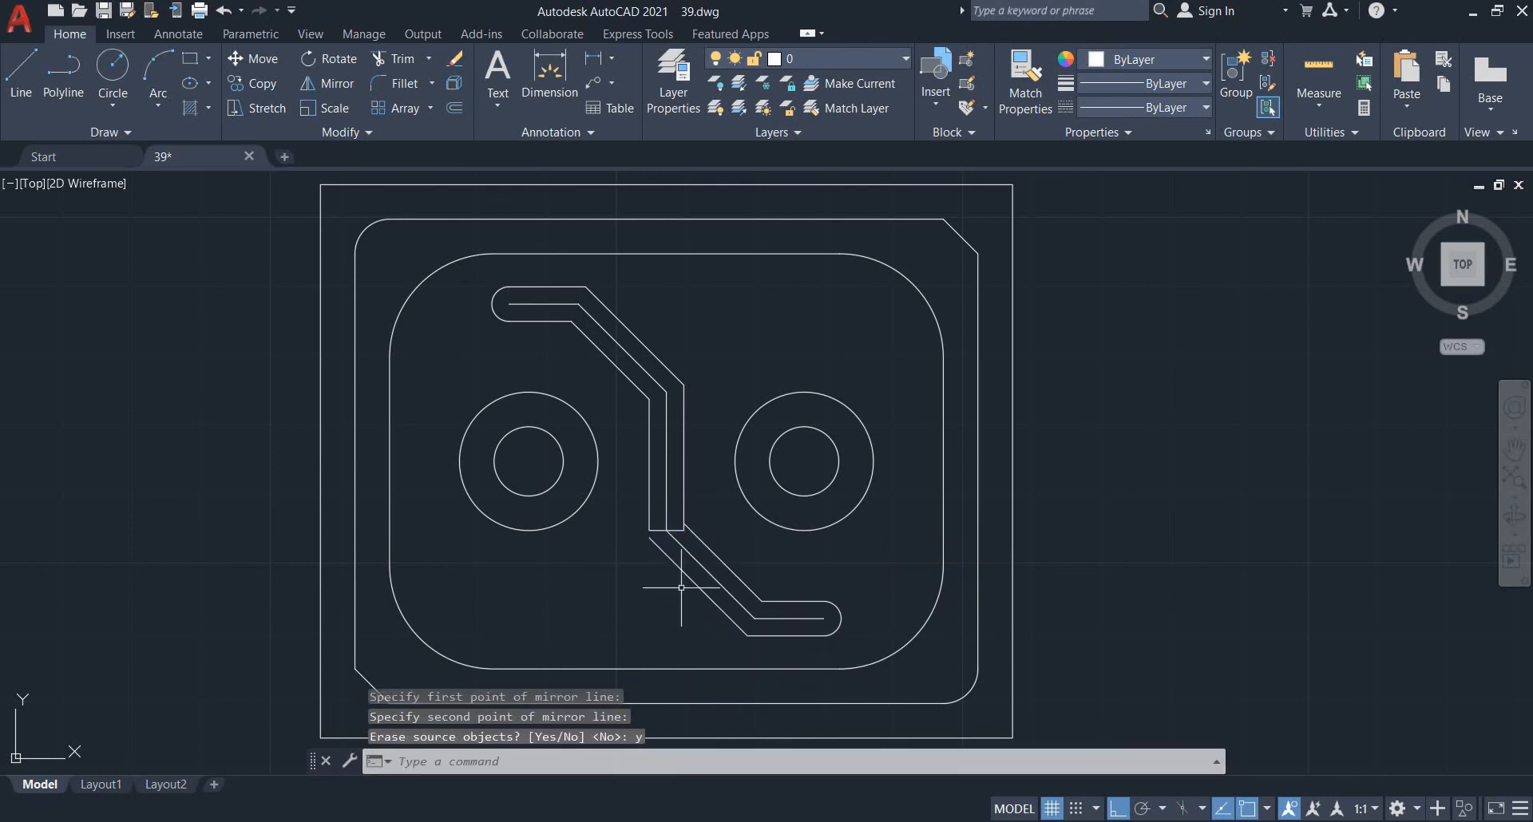
pyautogui.press('Escape')
pyautogui.press('Escape')
pyautogui.press('Escape')
# - Fillet the lower outer diagonal with the slot's left vertical line using radius 0
pyautogui.scroll(4, 678, 559)
pyautogui.write('f')
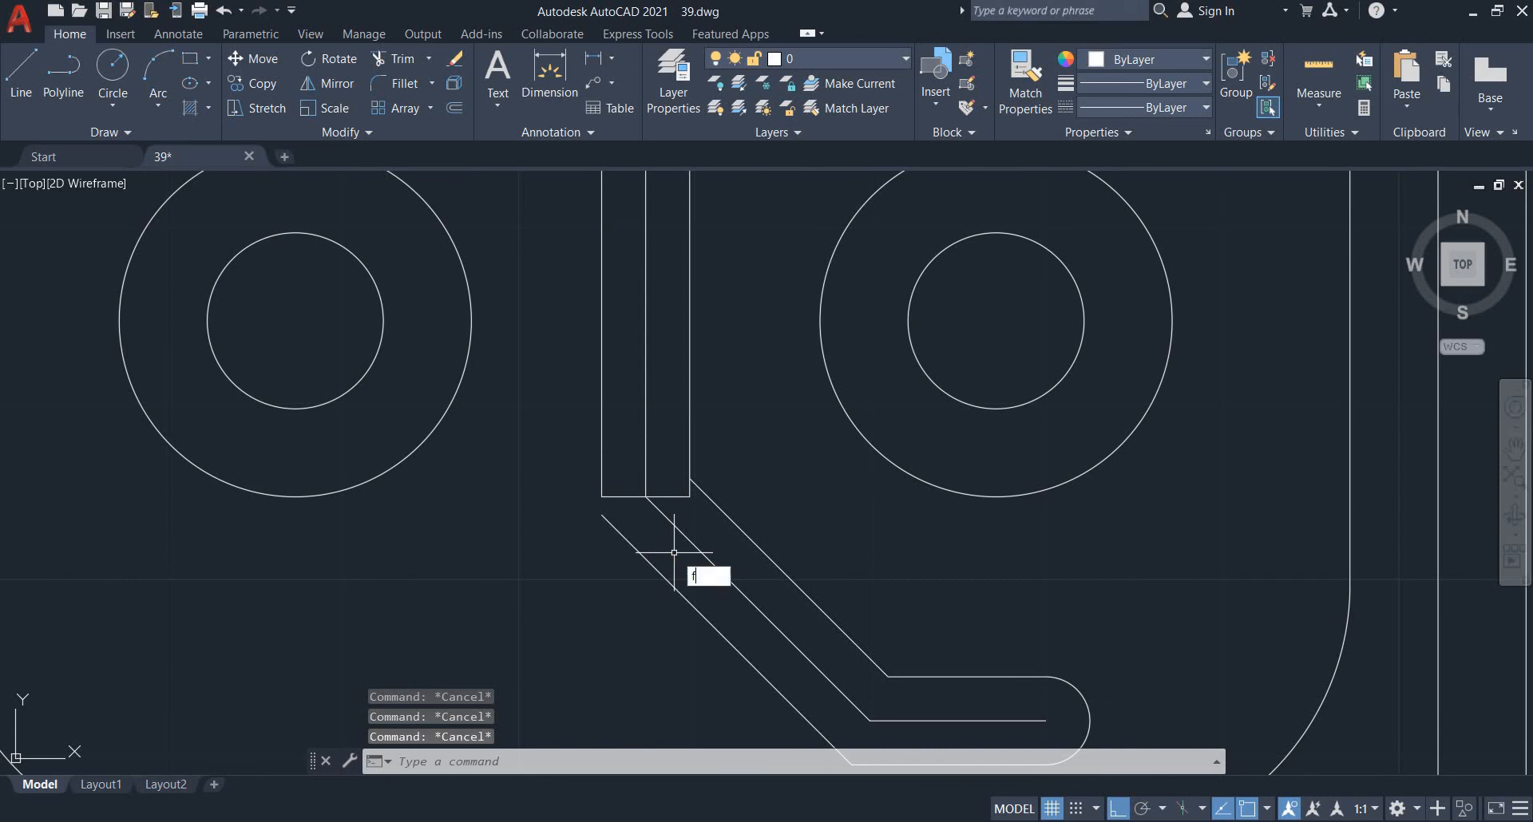
pyautogui.press('Return')
pyautogui.write('r')
pyautogui.press('Return')
pyautogui.write('0')
pyautogui.press('Return')
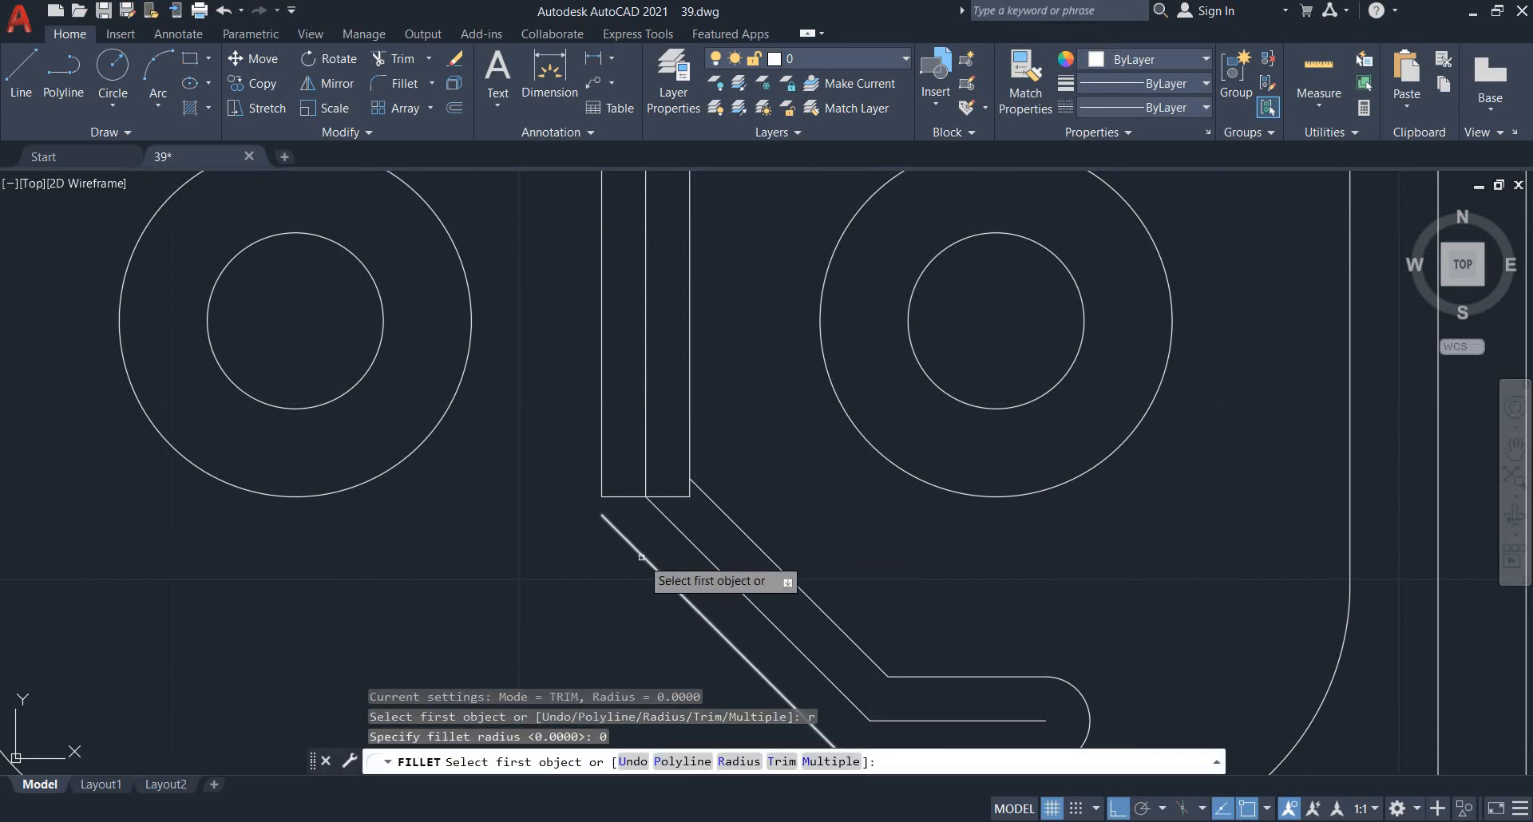
pyautogui.click(638, 553)
pyautogui.click(601, 447)
# - Fillet the slot's right vertical line and the lower bend's upper diagonal into a sharp corner
pyautogui.press('Return')
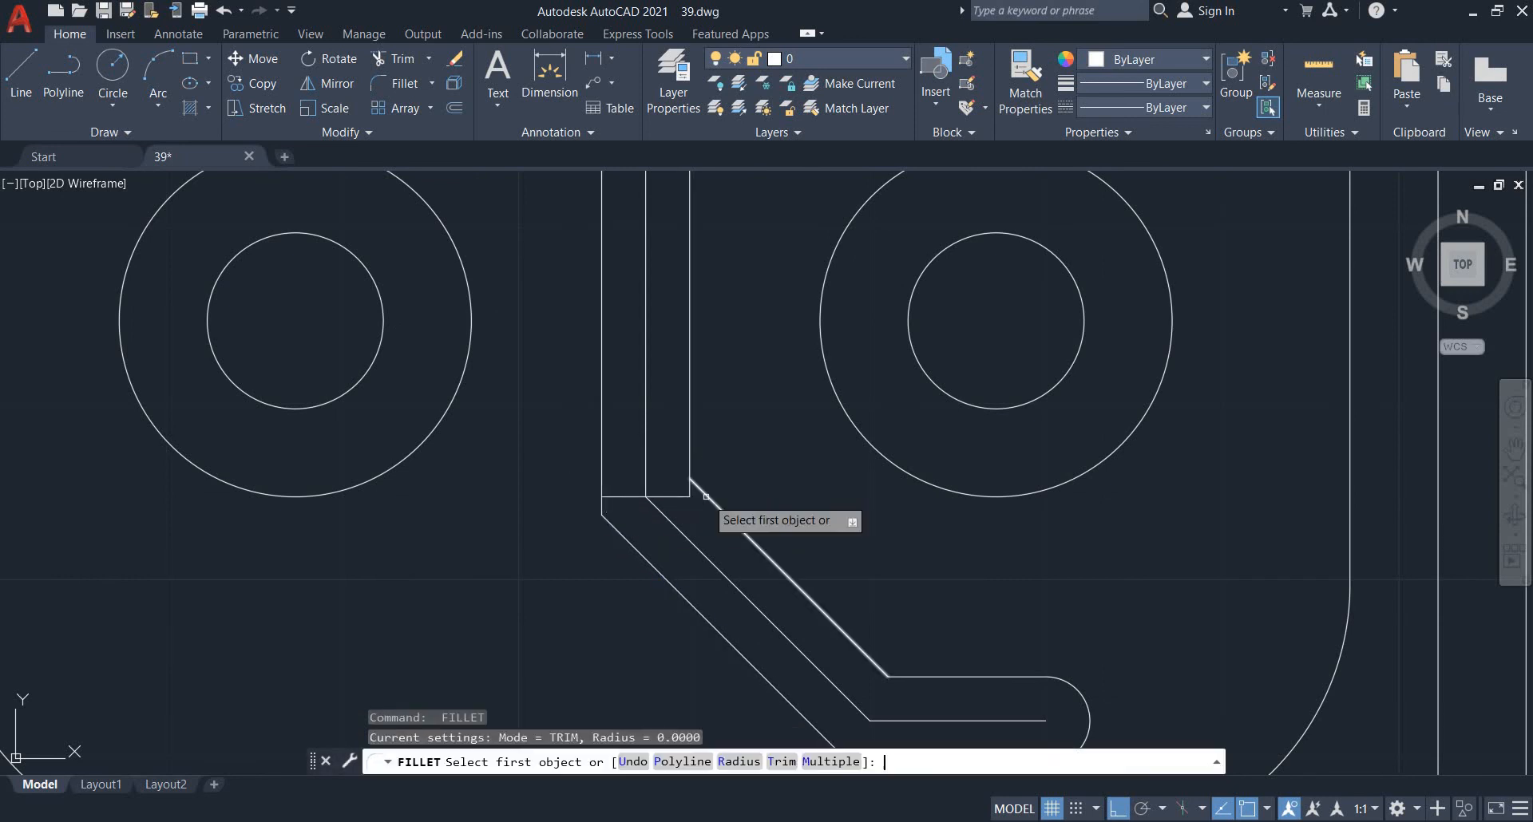
pyautogui.click(689, 467)
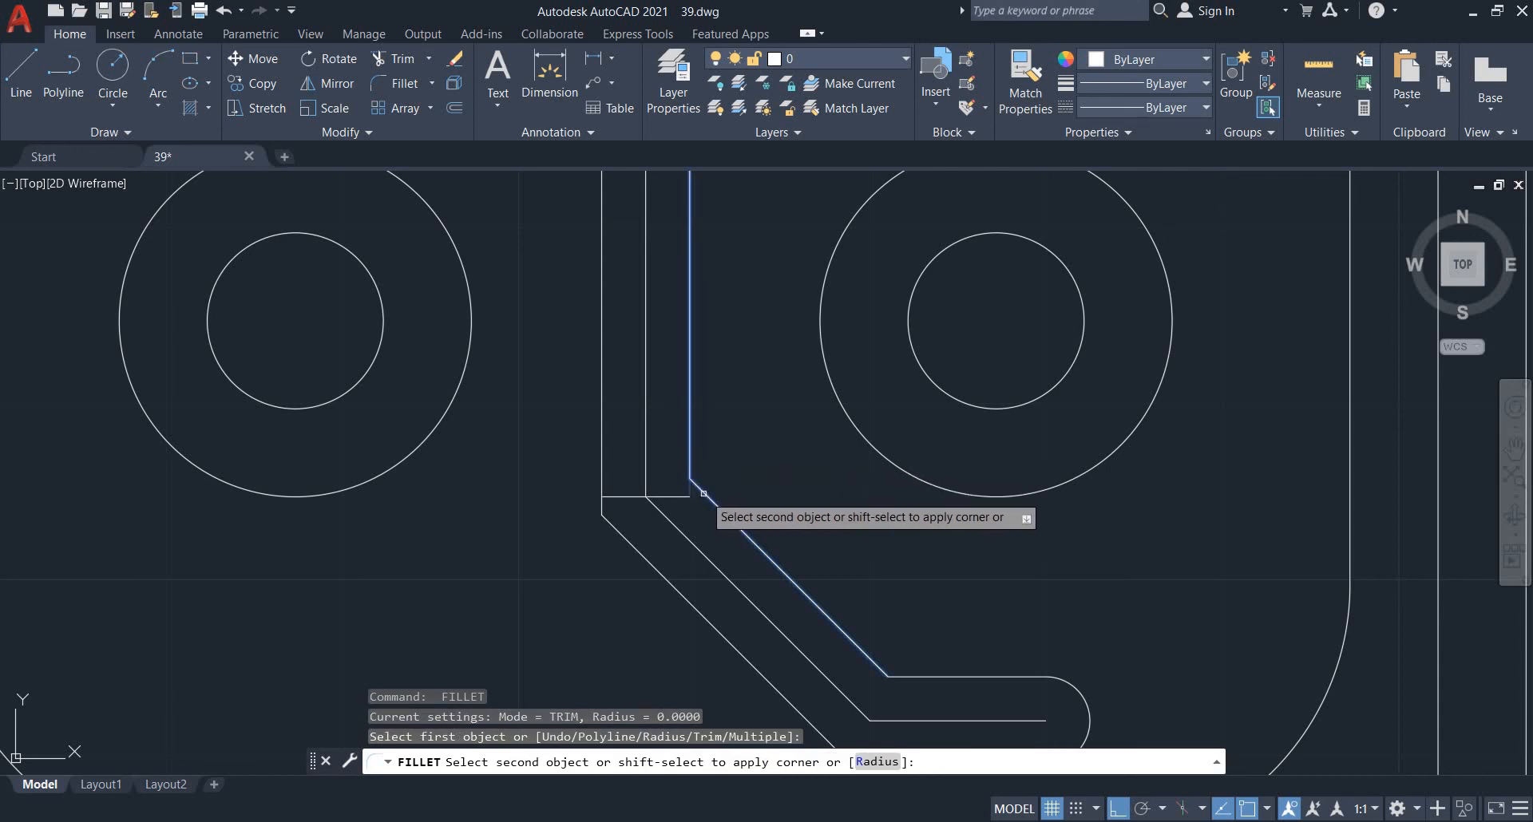
pyautogui.click(705, 493)
# - Erase the short horizontal line crossing the slot at its lower bend
pyautogui.click(679, 493)
pyautogui.click(702, 507)
pyautogui.write('e')
pyautogui.press('Return')
pyautogui.scroll(-5, 702, 506)
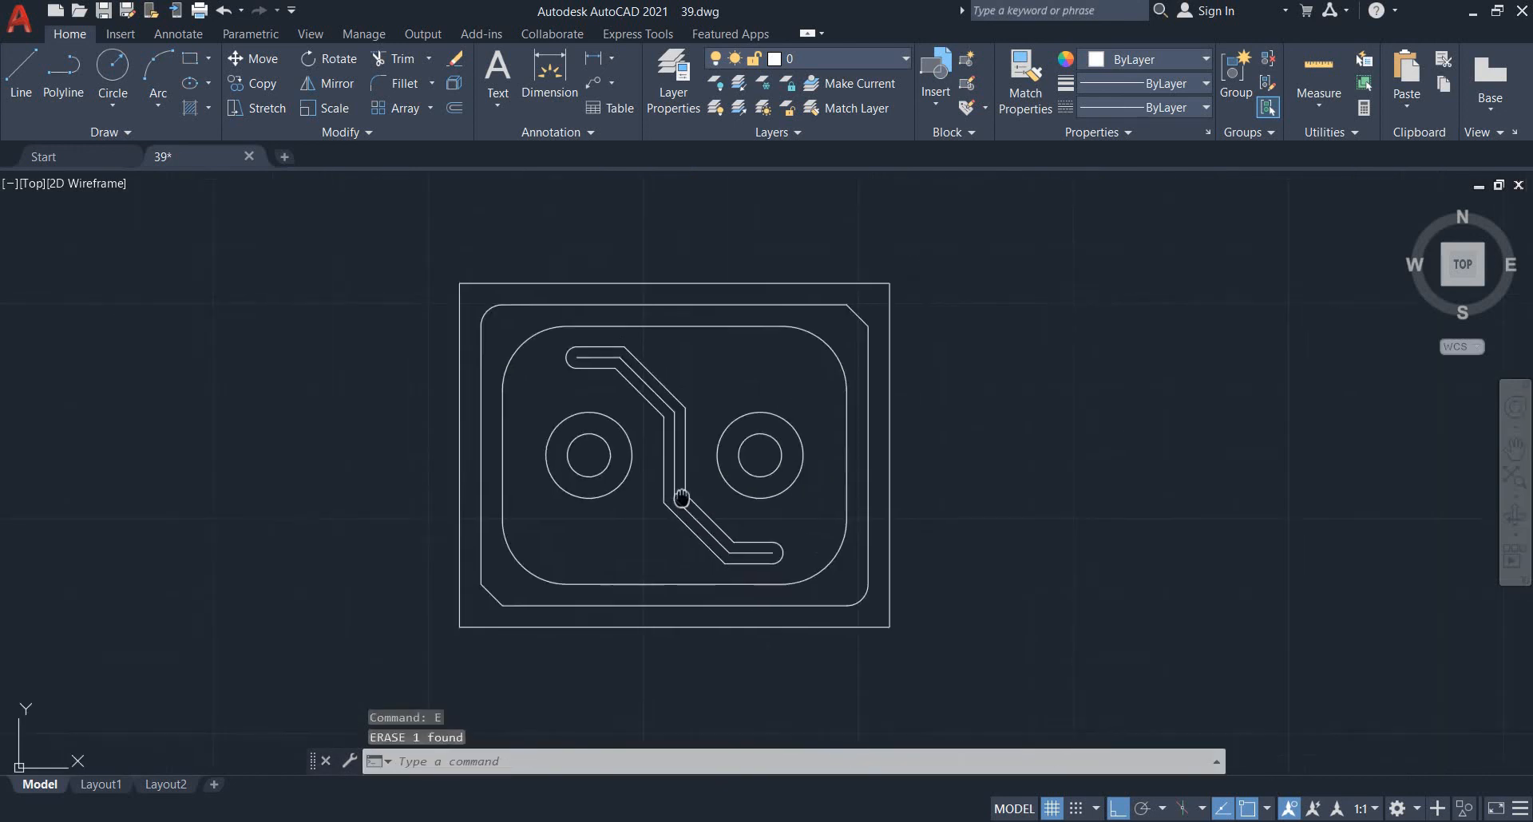
pyautogui.moveTo(763, 560); pyautogui.dragTo(796, 550, button='middle')
pyautogui.press('Escape')
pyautogui.press('Escape')
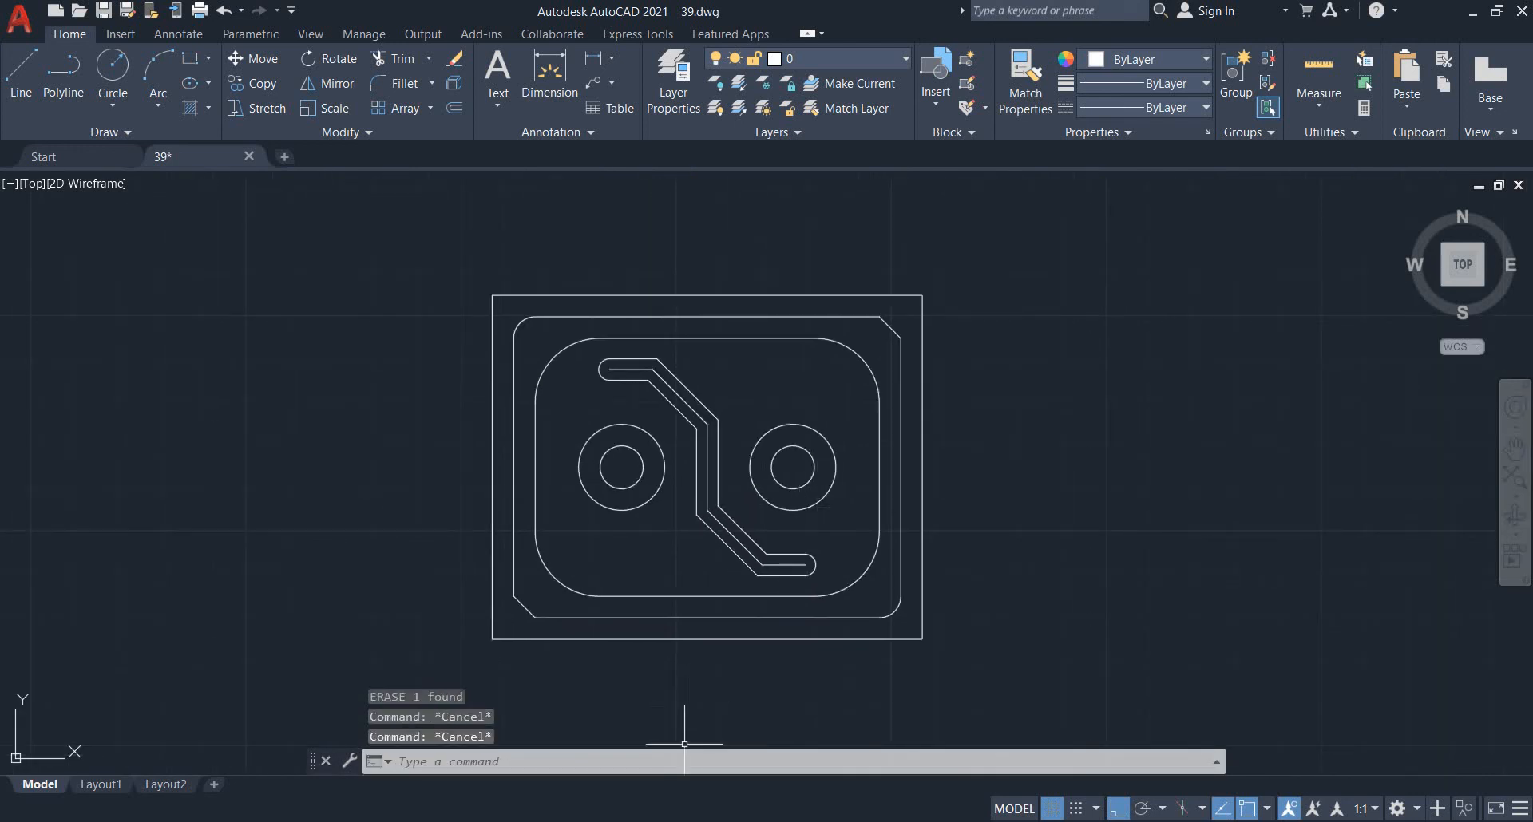
# - Switch to the EX 39 image in Photos, shrink its window beside the AutoCAD drawing, and compare the two
pyautogui.hotkey('alt', 'Tab')
pyautogui.scroll(-4, 901, 567)
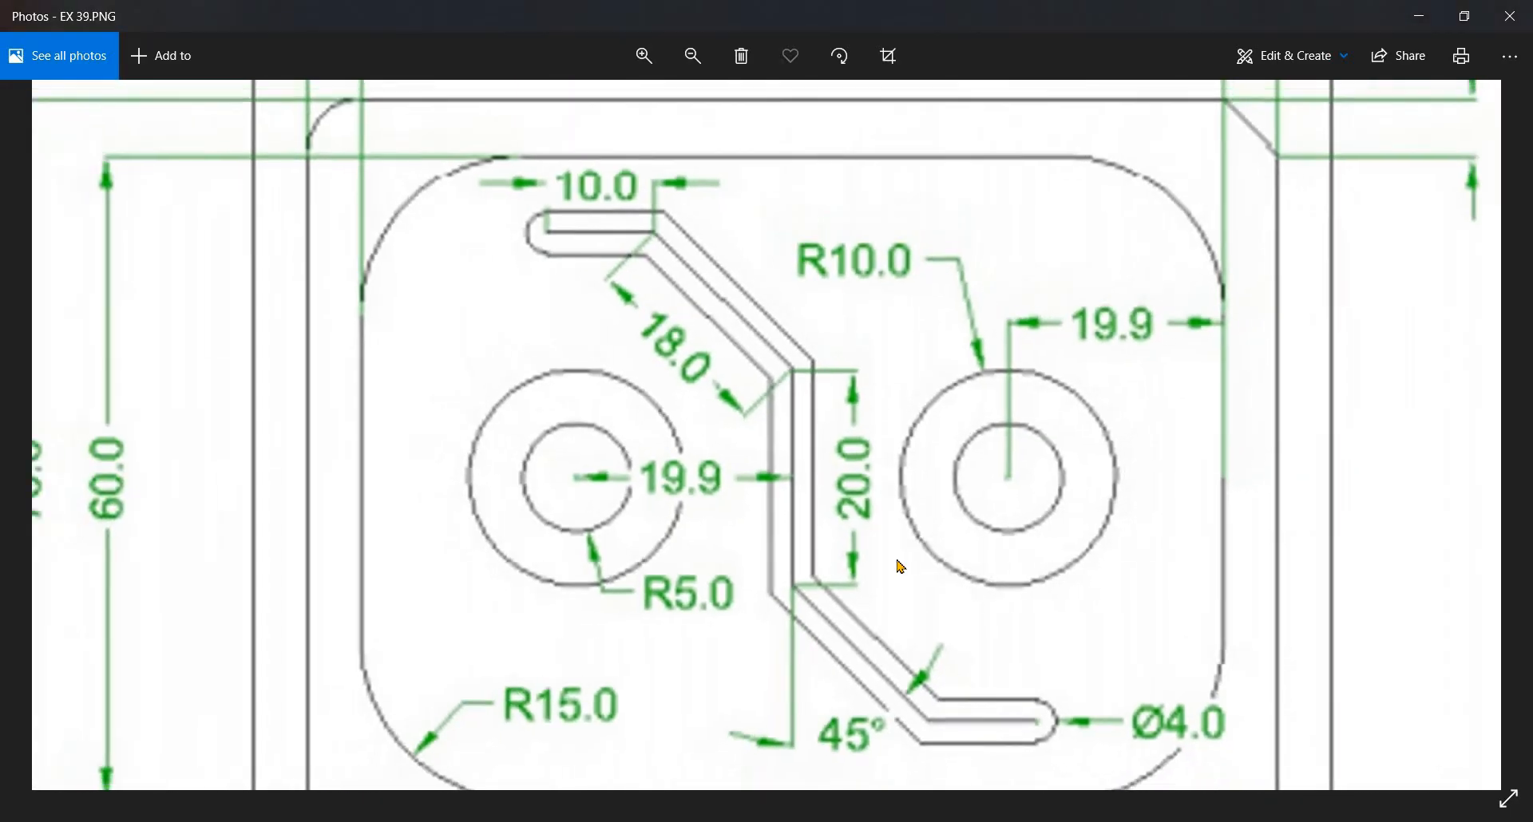
pyautogui.scroll(-1, 936, 572)
pyautogui.scroll(-2, 938, 567)
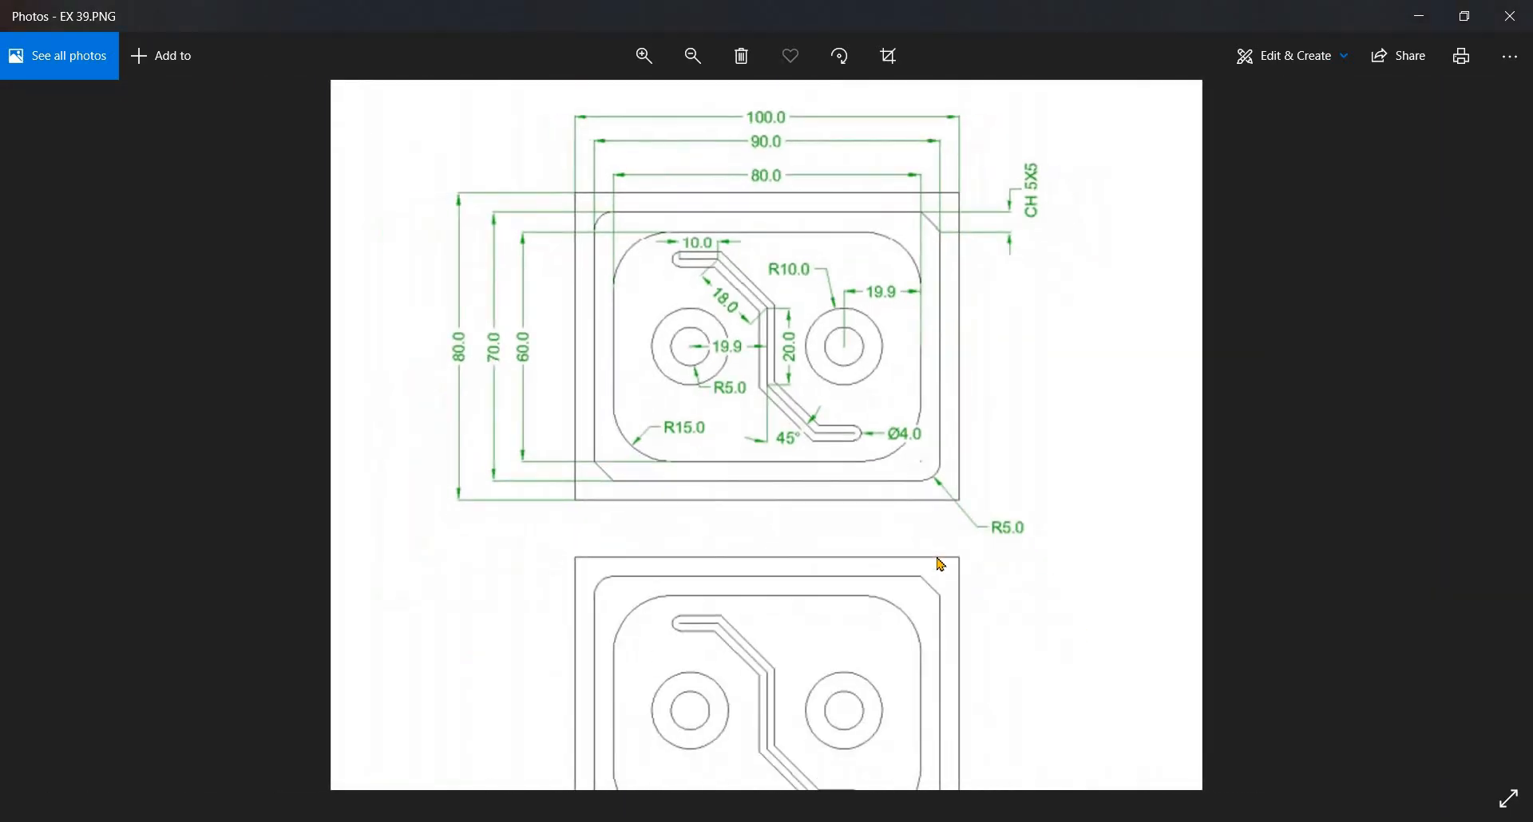
pyautogui.scroll(2, 852, 763)
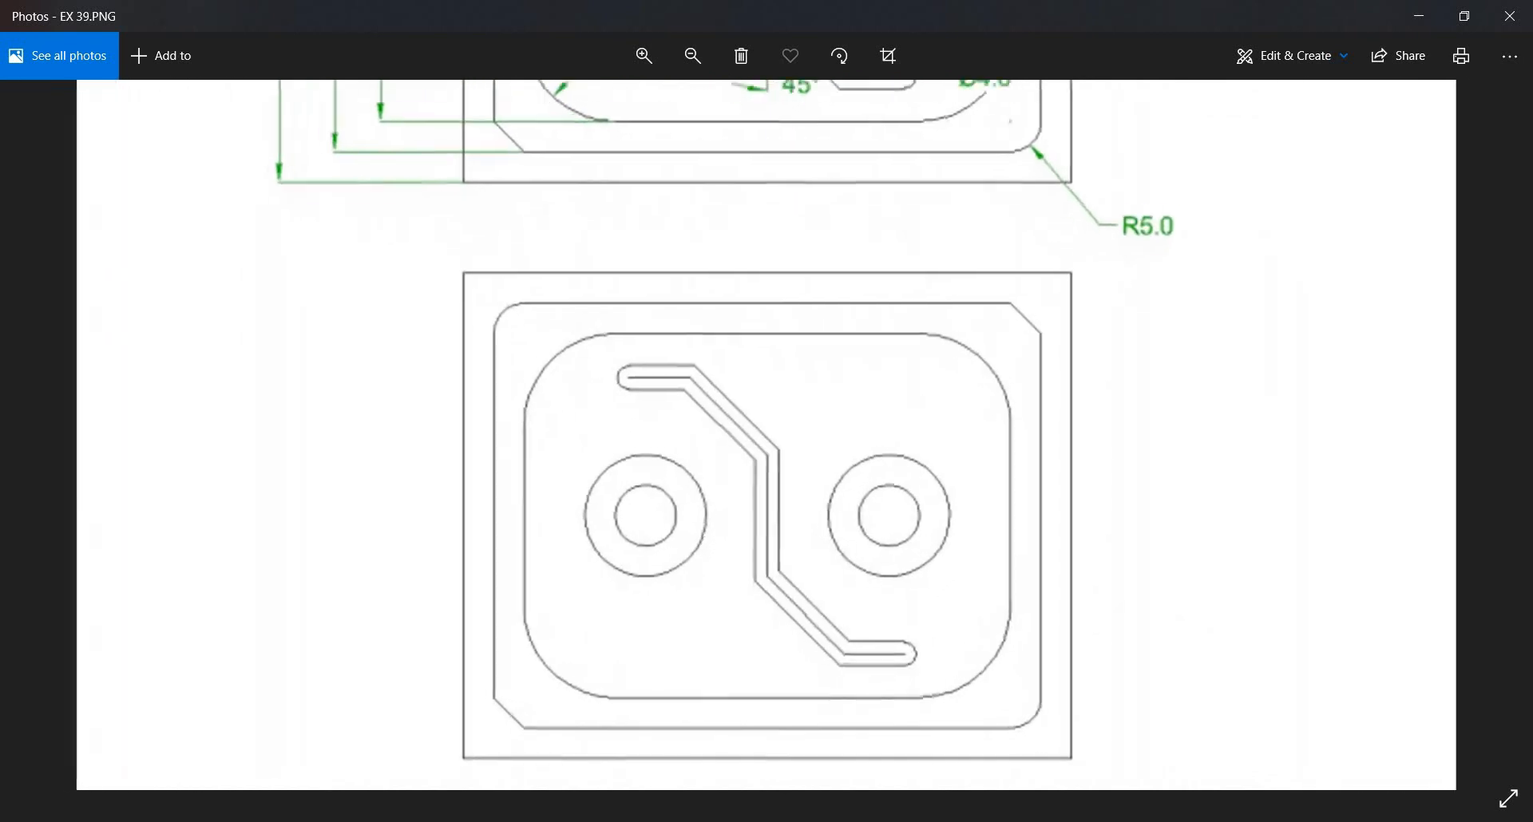
pyautogui.click(1469, 20)
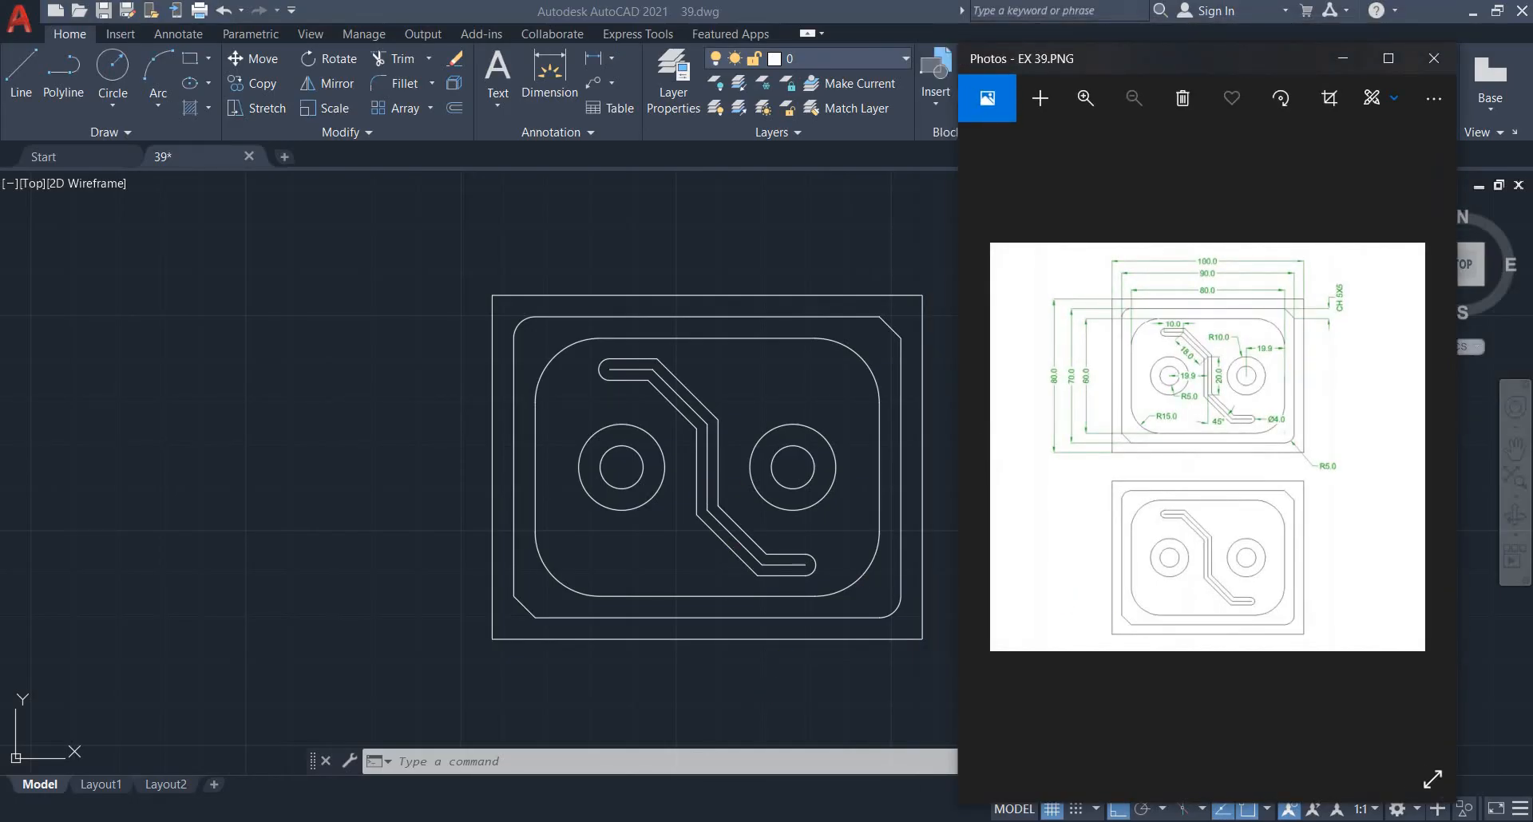
pyautogui.click(731, 464)
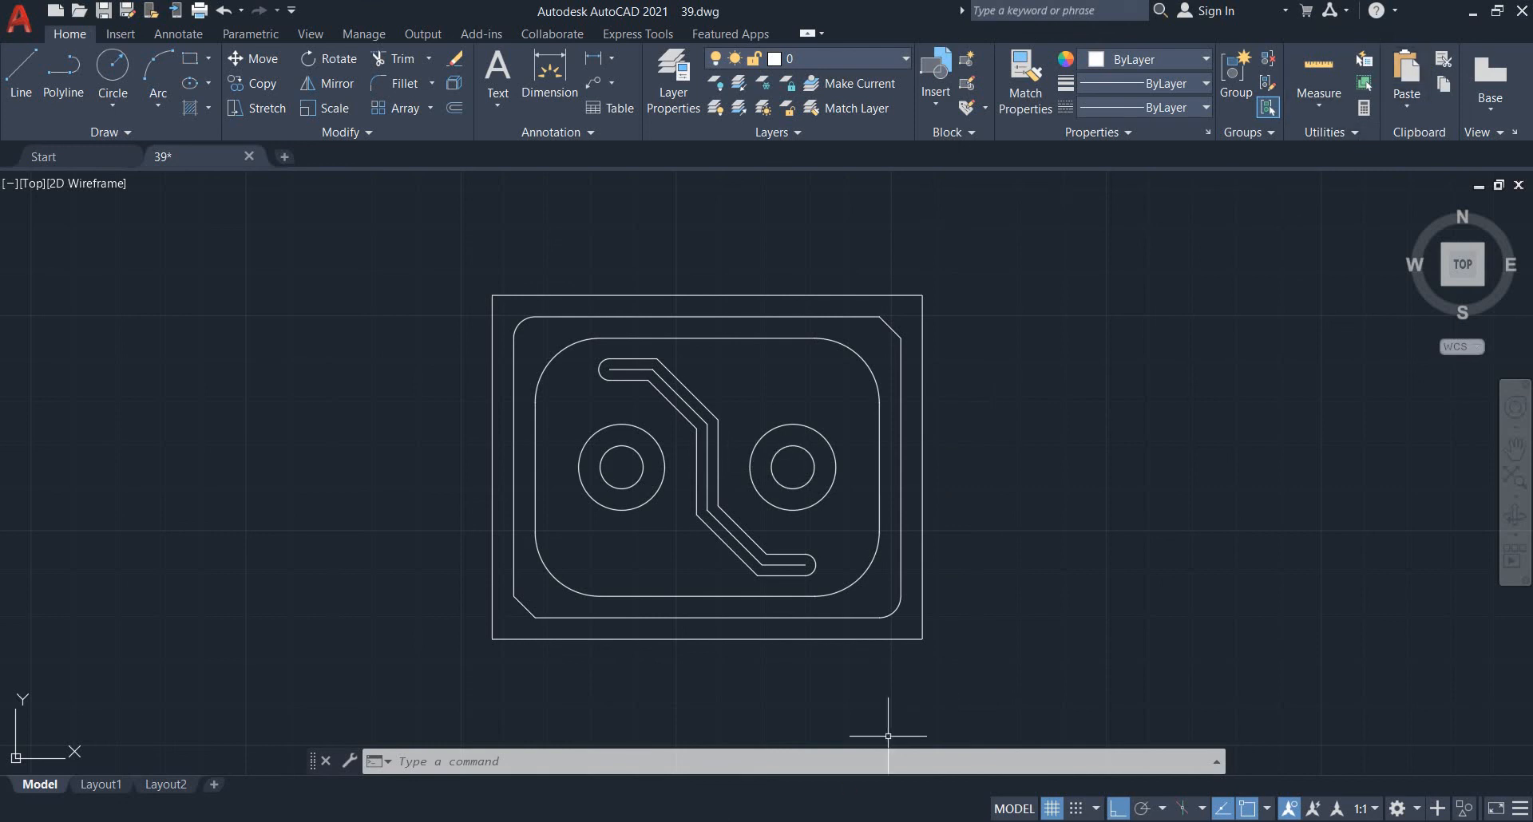
pyautogui.hotkey('alt', 'Tab')
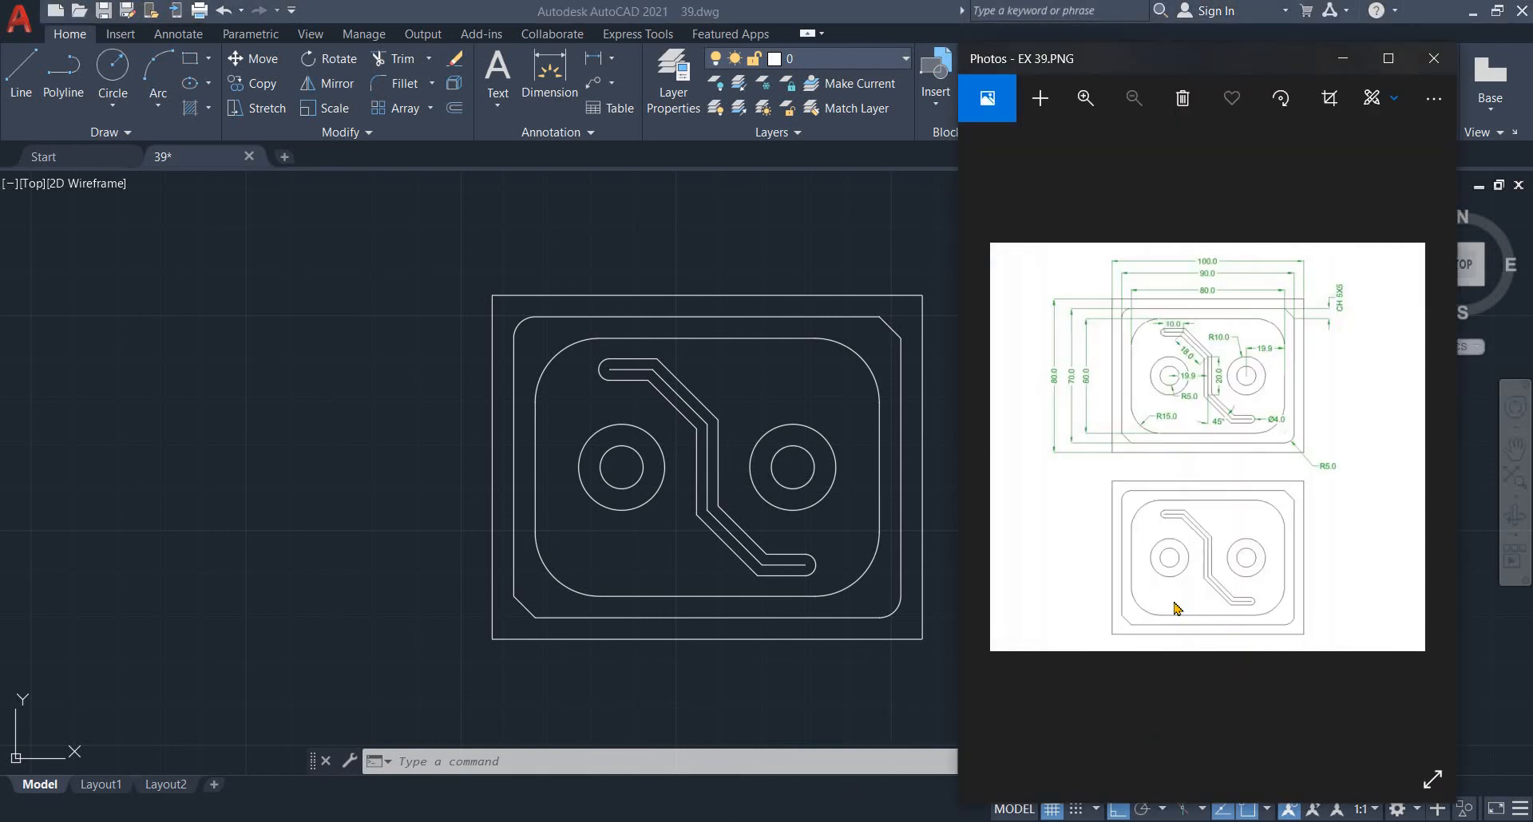
pyautogui.scroll(3, 1189, 615)
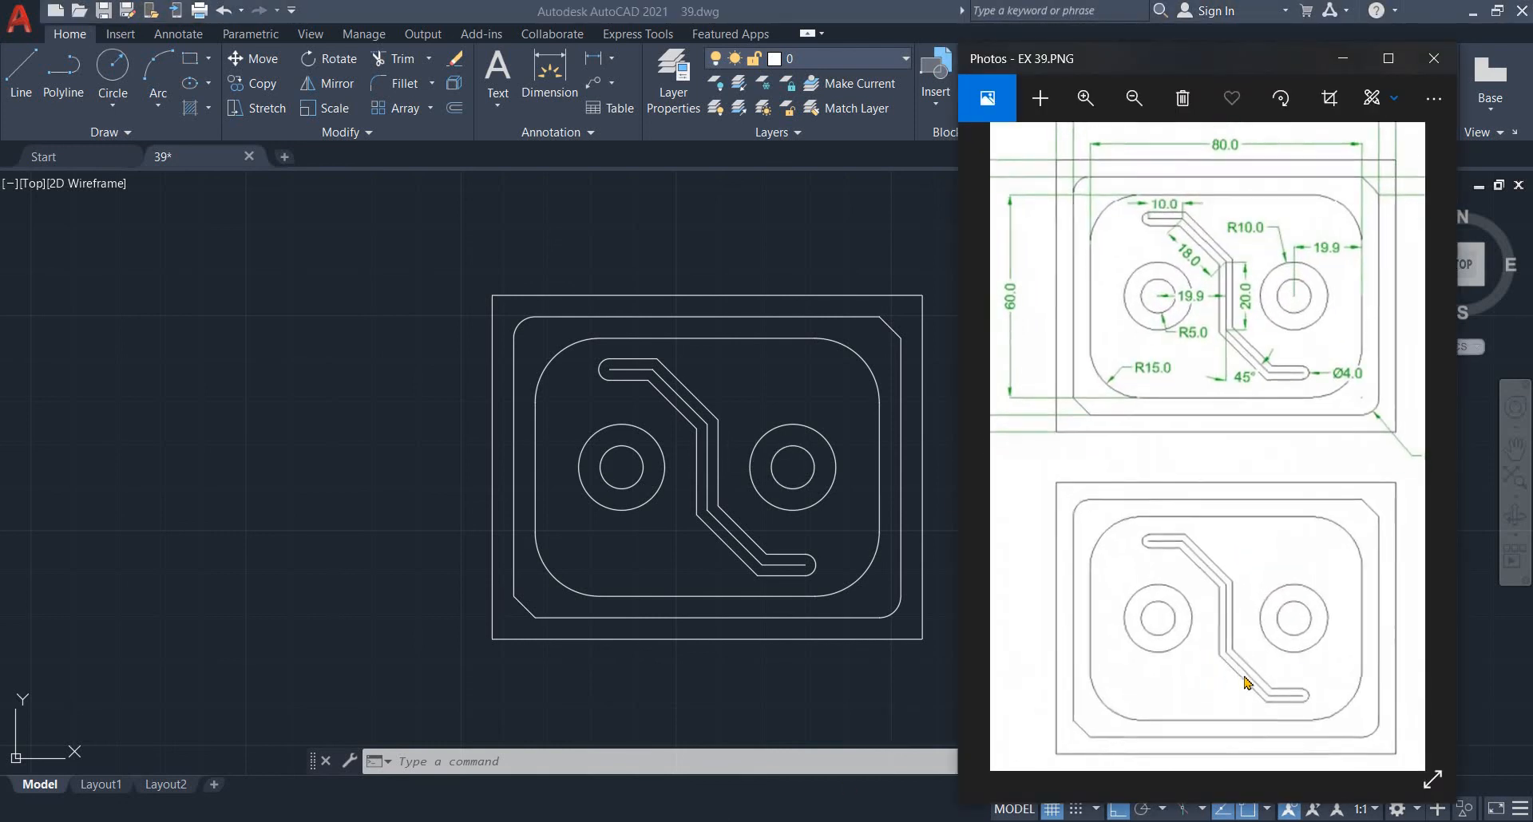